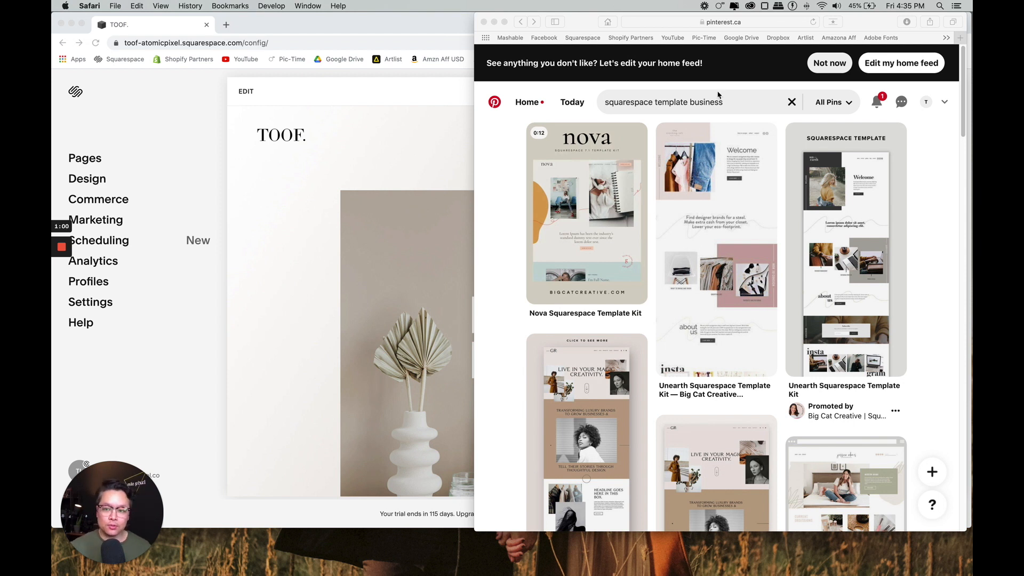
# Reposition and widen the Pinterest browser window until the template pins are laid out in four columns.
pyautogui.moveTo(869, 22); pyautogui.dragTo(847, 20)
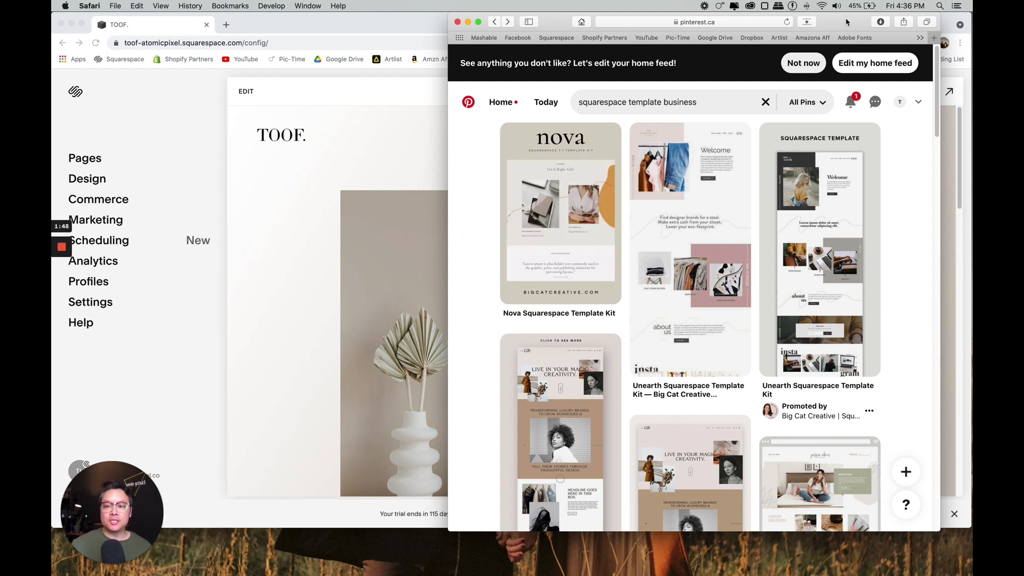
pyautogui.moveTo(847, 22); pyautogui.dragTo(755, 13)
pyautogui.moveTo(848, 13); pyautogui.dragTo(954, 12)
pyautogui.moveTo(871, 23); pyautogui.dragTo(854, 22)
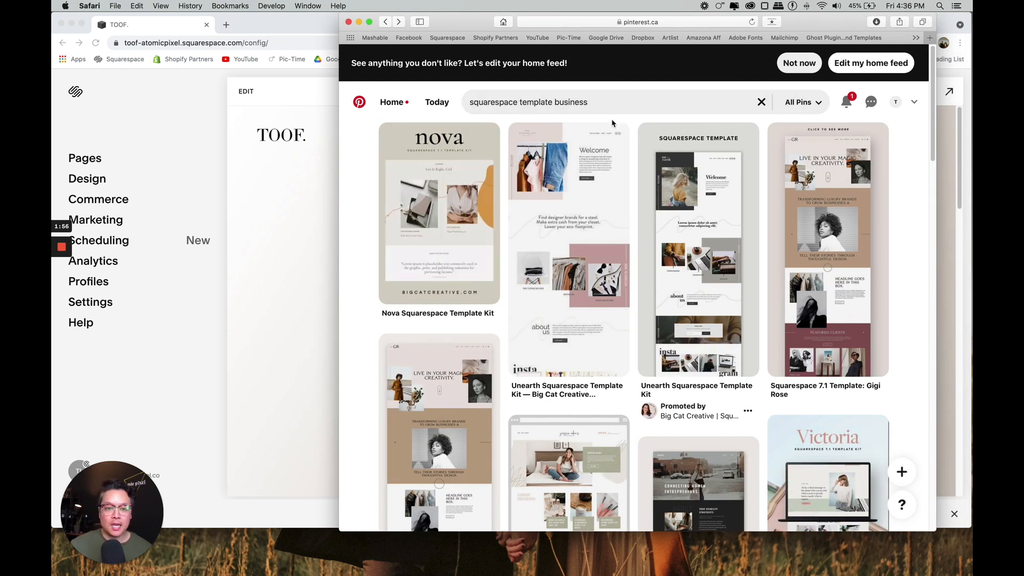
# Look through the Pinterest results for "squarespace template business" and compare how the templates arrange images, text and coloured sections.
pyautogui.scroll(-4, 666, 213)
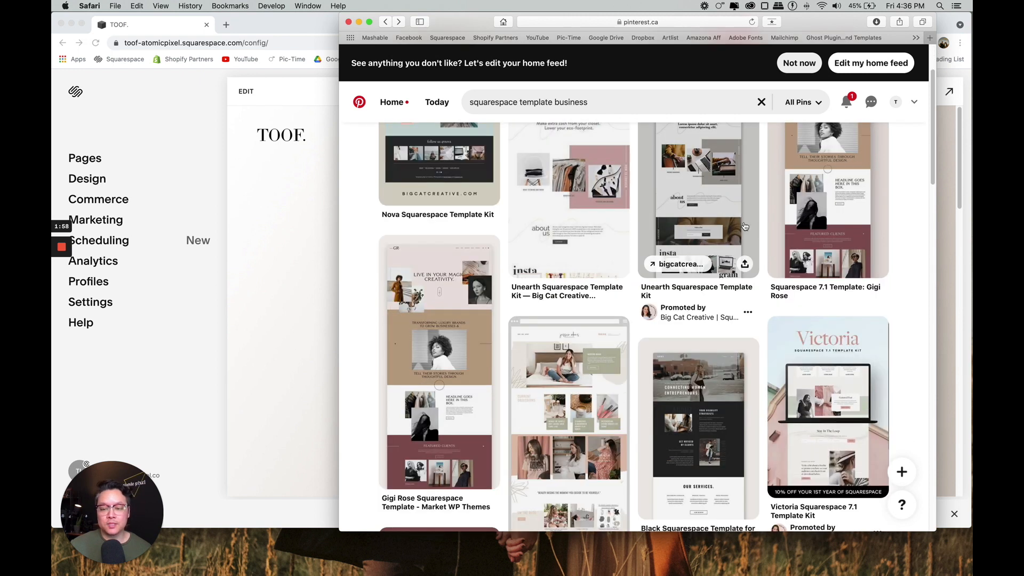
pyautogui.scroll(-5, 832, 315)
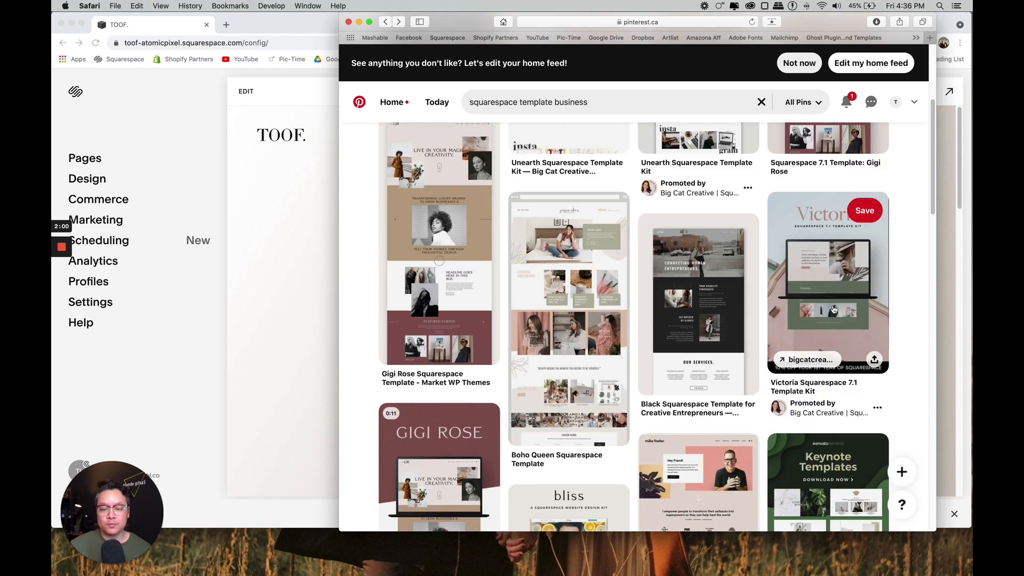
pyautogui.scroll(-6, 834, 310)
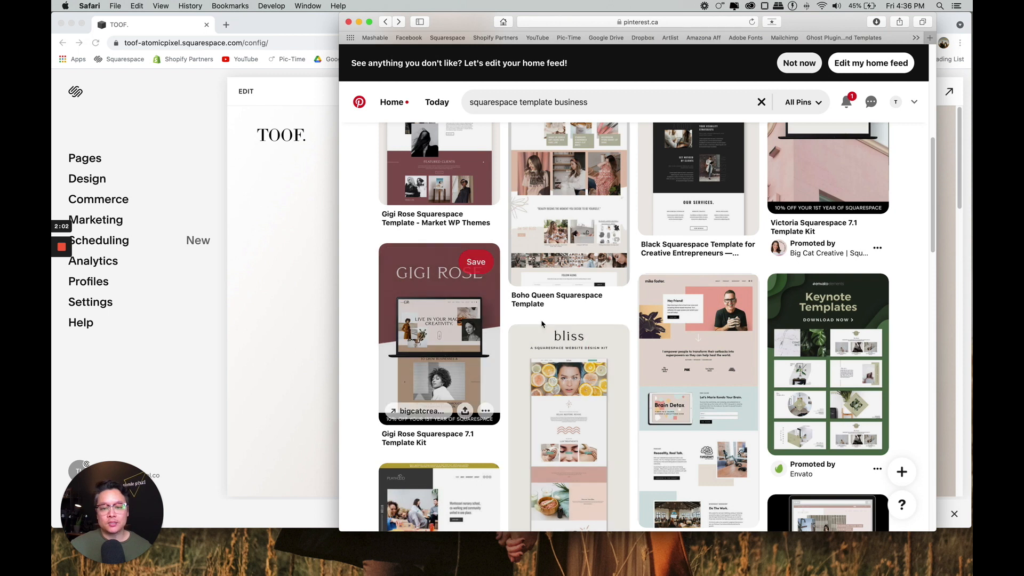
pyautogui.scroll(-3, 586, 373)
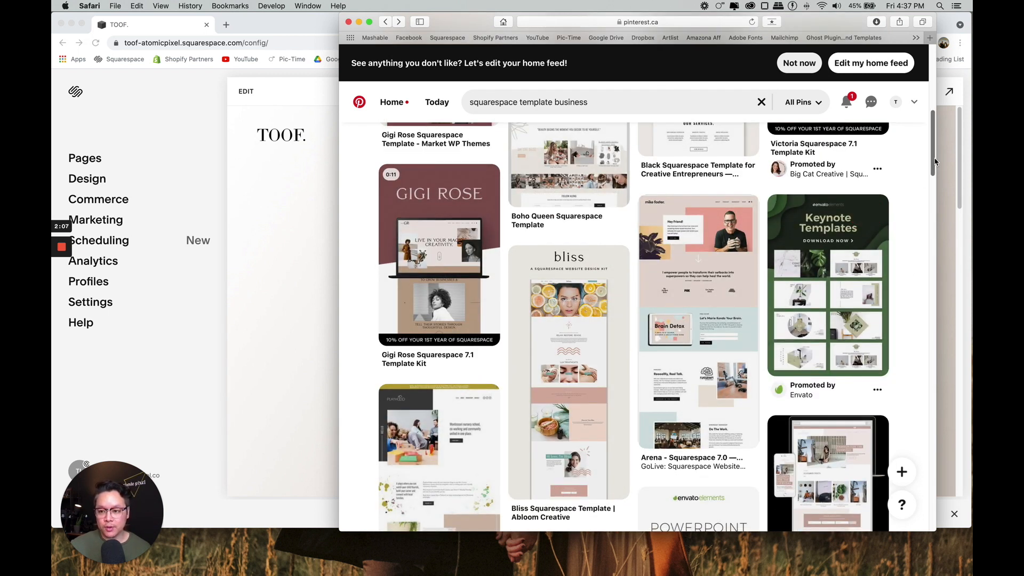
pyautogui.moveTo(934, 163); pyautogui.dragTo(934, 182)
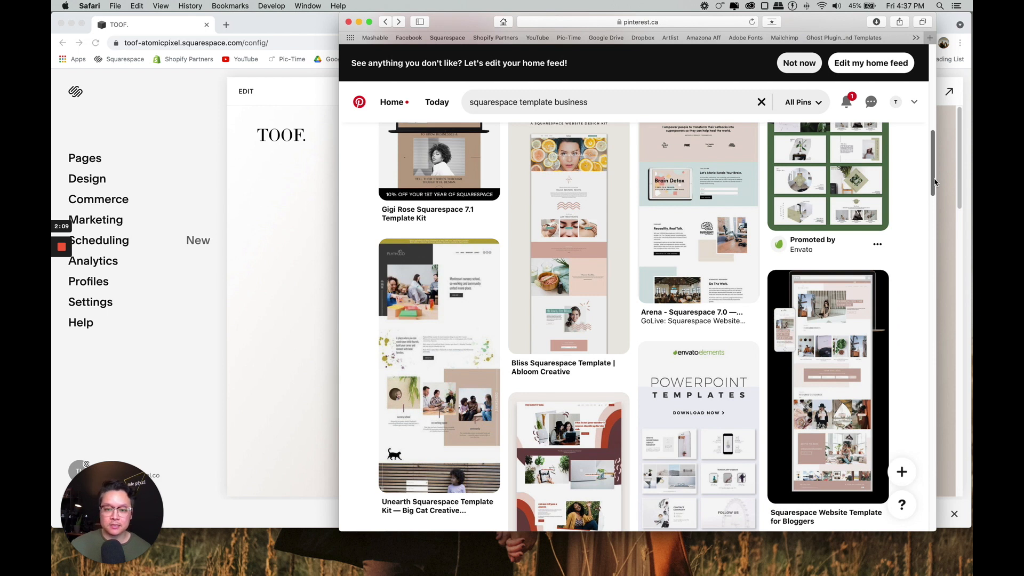
pyautogui.moveTo(935, 182)
pyautogui.mouseDown()
pyautogui.moveTo(934, 173)
pyautogui.moveTo(937, 187)
pyautogui.mouseUp()
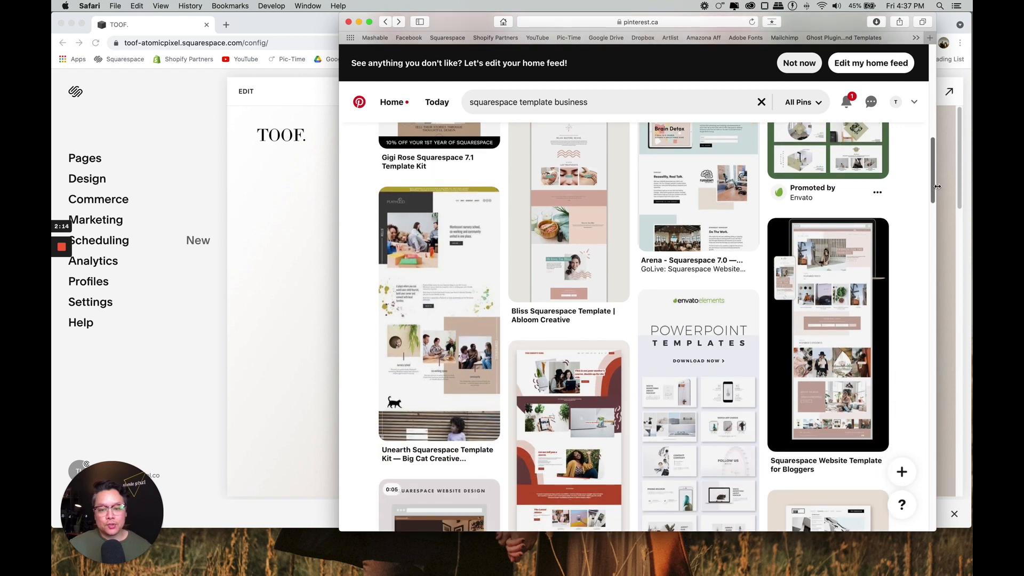
pyautogui.moveTo(937, 188); pyautogui.dragTo(935, 200)
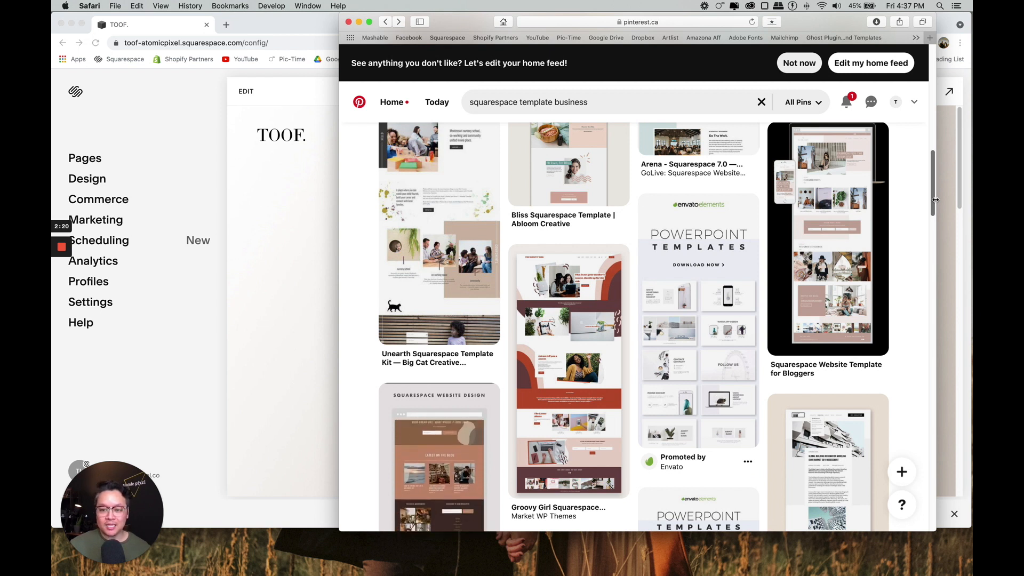
pyautogui.moveTo(936, 200); pyautogui.dragTo(935, 199)
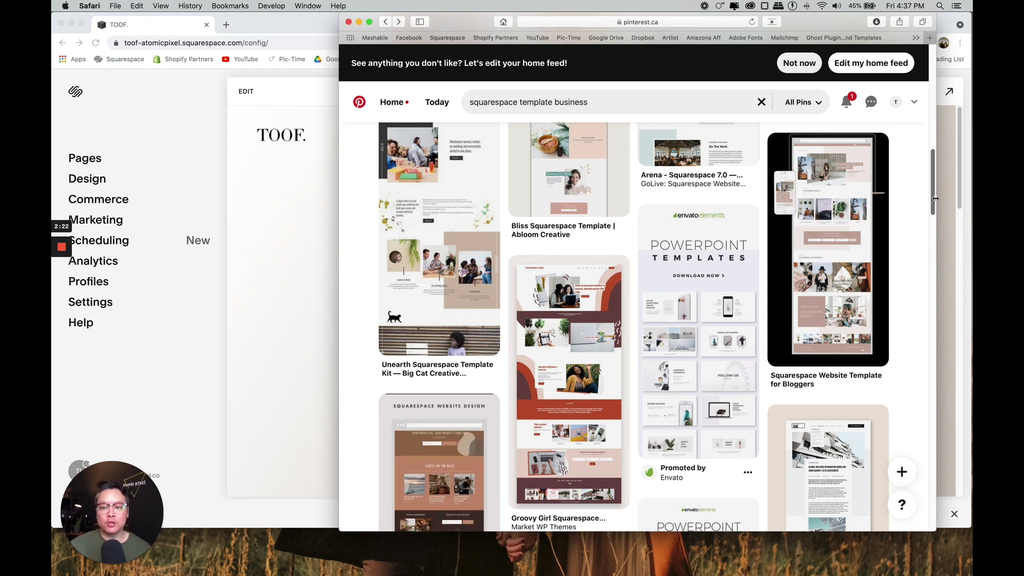
pyautogui.scroll(2, 935, 199)
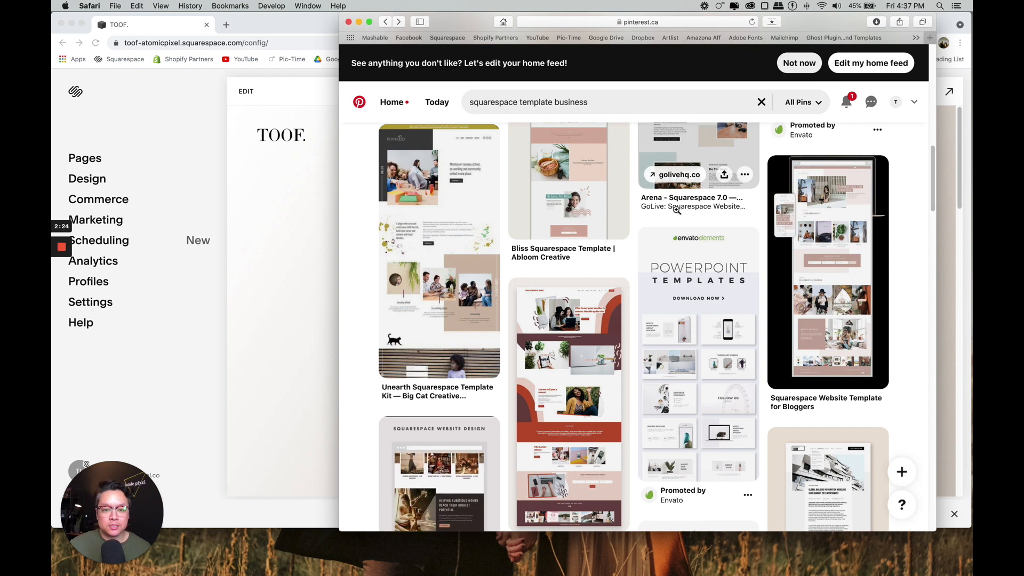
# Open the Bliss Squarespace Template pin and examine its page design from the hero image down through the sections.
pyautogui.click(586, 218)
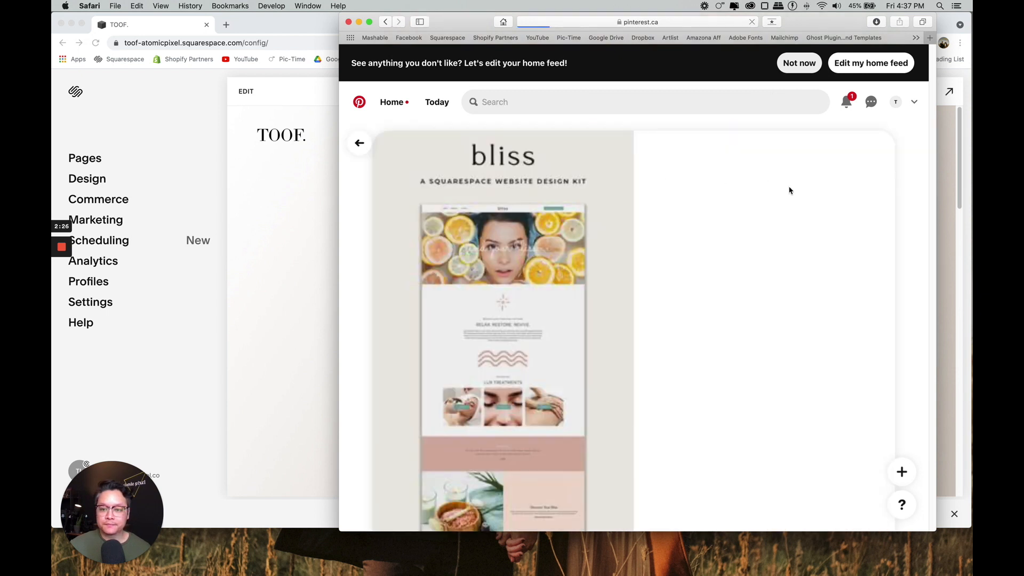
pyautogui.scroll(-2, 705, 307)
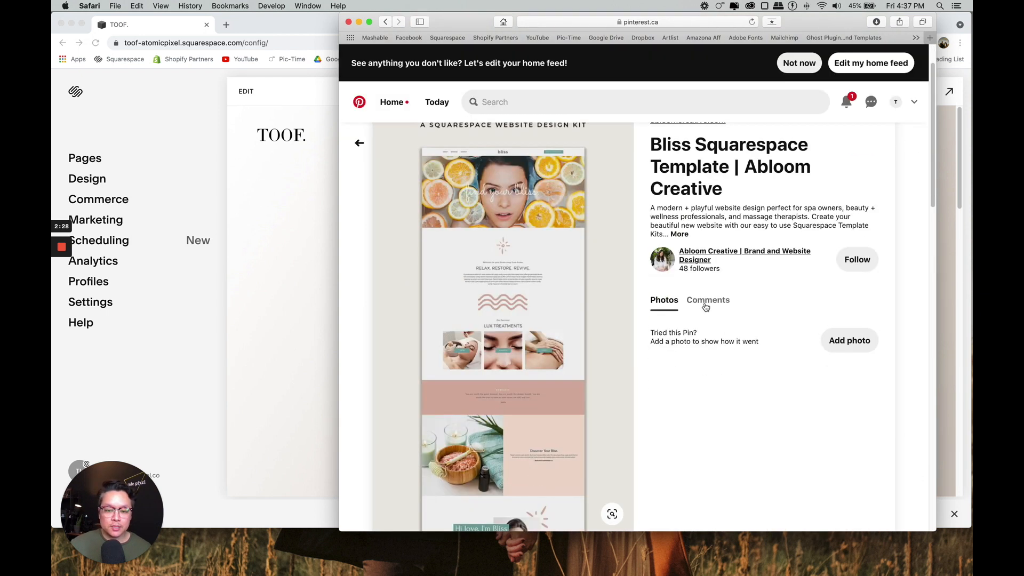
pyautogui.scroll(-3, 934, 147)
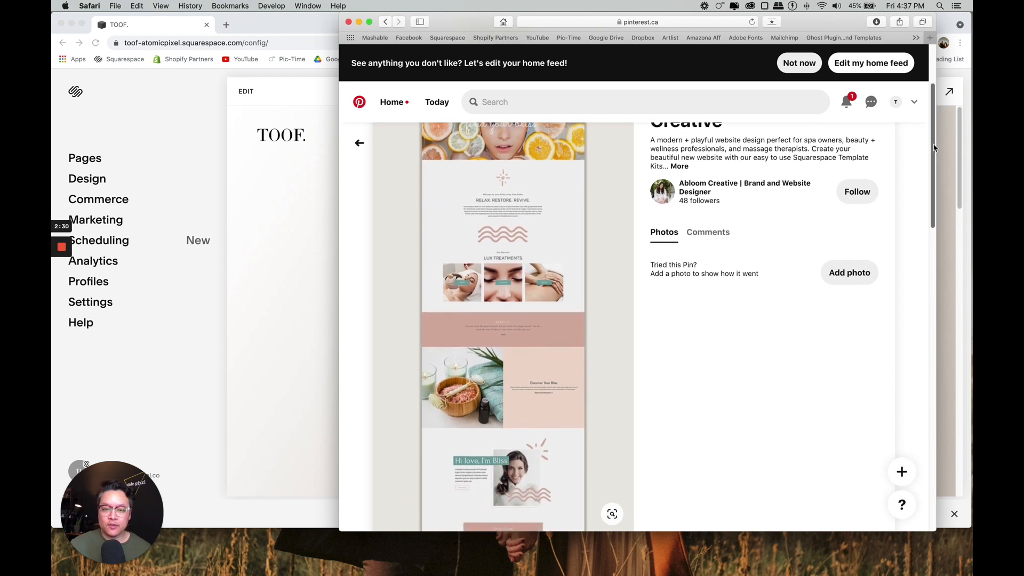
pyautogui.moveTo(934, 147); pyautogui.dragTo(934, 142)
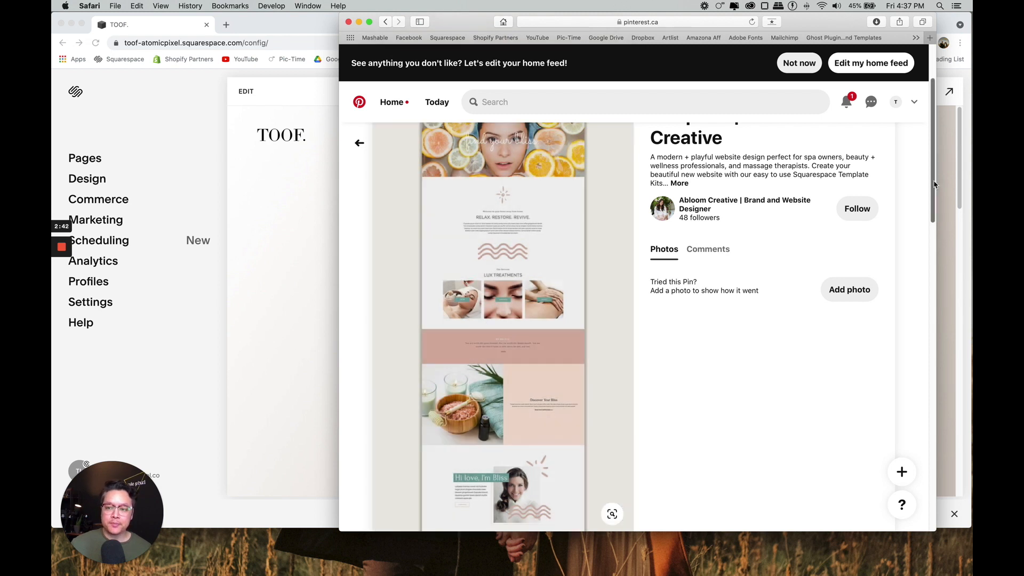
pyautogui.scroll(-1, 934, 190)
pyautogui.scroll(-4, 935, 190)
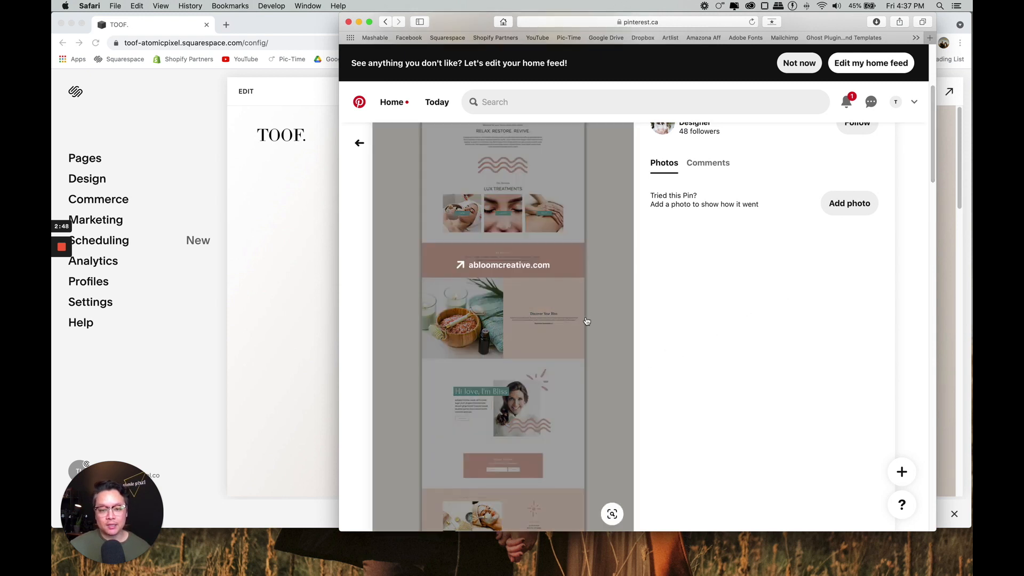
pyautogui.scroll(-3, 585, 320)
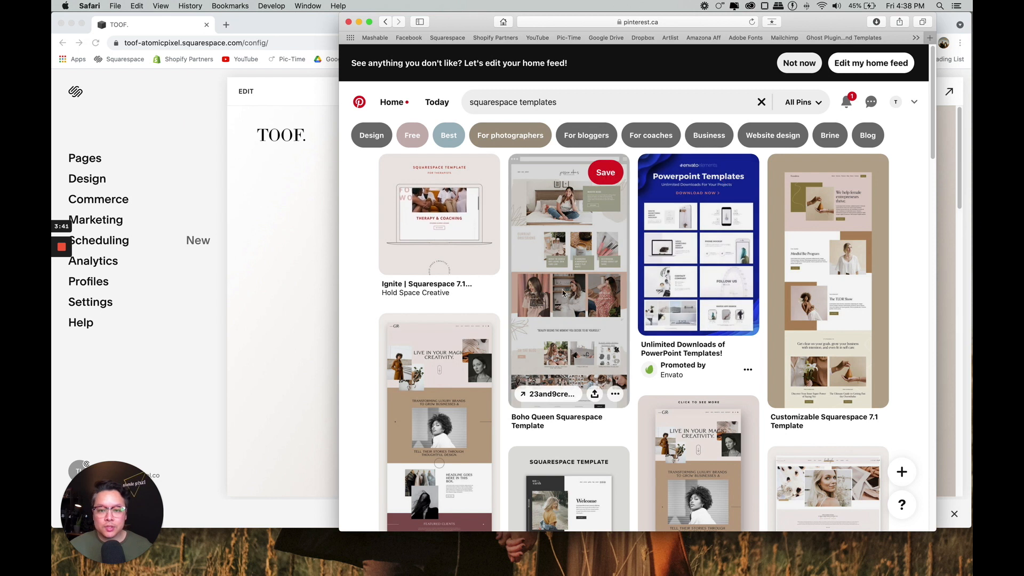
# Open the Boho Queen Squarespace Template pin and mark the hero photo, its overlapping text box and the Current Obsessions area in red.
pyautogui.click(539, 212)
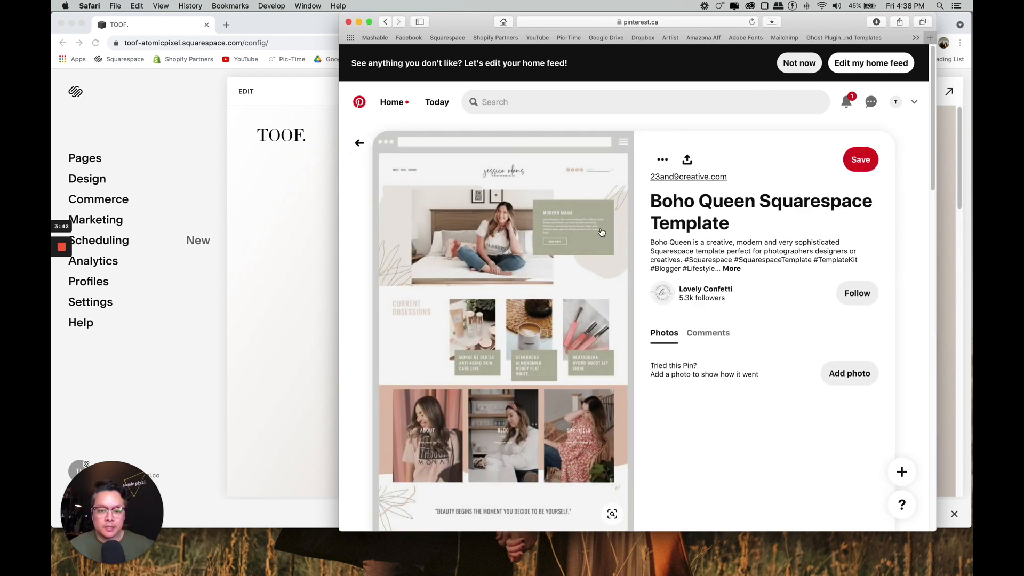
pyautogui.moveTo(55, 269)
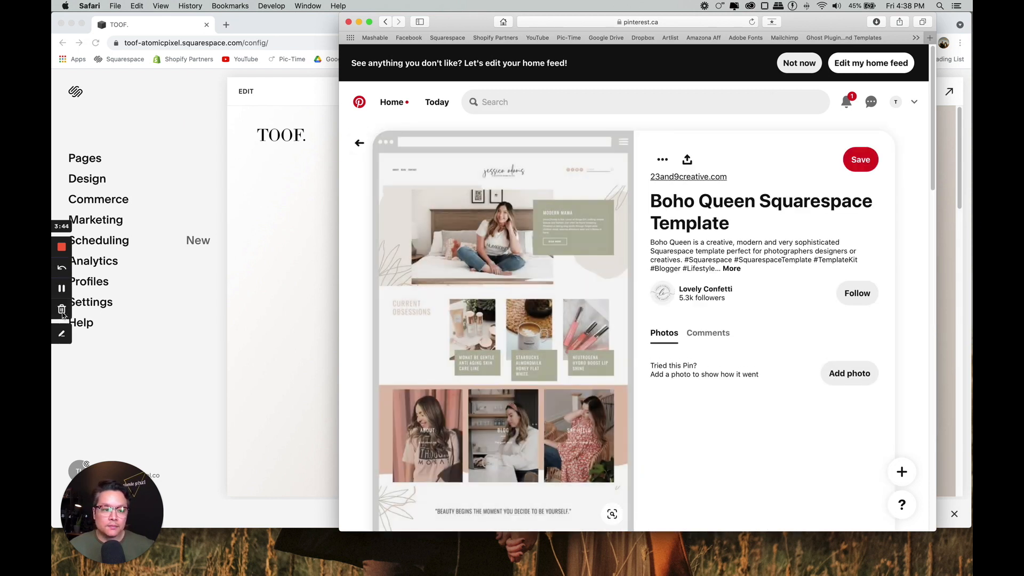
pyautogui.click(61, 333)
pyautogui.moveTo(408, 191)
pyautogui.mouseDown()
pyautogui.moveTo(448, 188)
pyautogui.moveTo(549, 260)
pyautogui.moveTo(411, 269)
pyautogui.moveTo(410, 192)
pyautogui.mouseUp()
pyautogui.moveTo(533, 202)
pyautogui.mouseDown()
pyautogui.moveTo(532, 264)
pyautogui.moveTo(619, 198)
pyautogui.moveTo(535, 201)
pyautogui.mouseUp()
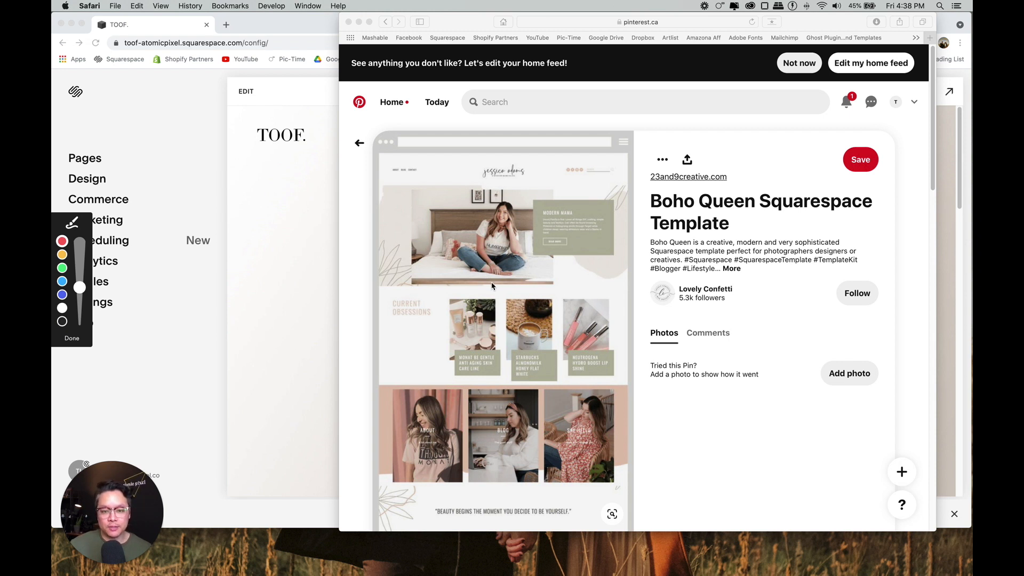
pyautogui.moveTo(529, 216)
pyautogui.mouseDown()
pyautogui.moveTo(600, 198)
pyautogui.moveTo(531, 194)
pyautogui.moveTo(513, 270)
pyautogui.moveTo(391, 196)
pyautogui.moveTo(521, 195)
pyautogui.mouseUp()
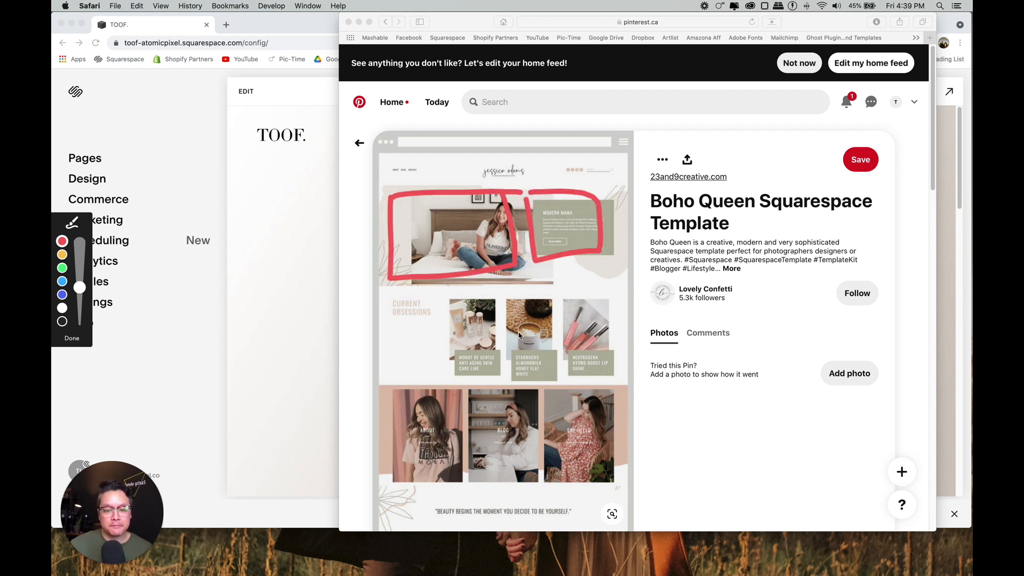
pyautogui.moveTo(567, 334)
pyautogui.mouseDown()
pyautogui.moveTo(579, 379)
pyautogui.moveTo(604, 297)
pyautogui.moveTo(564, 325)
pyautogui.moveTo(568, 341)
pyautogui.mouseUp()
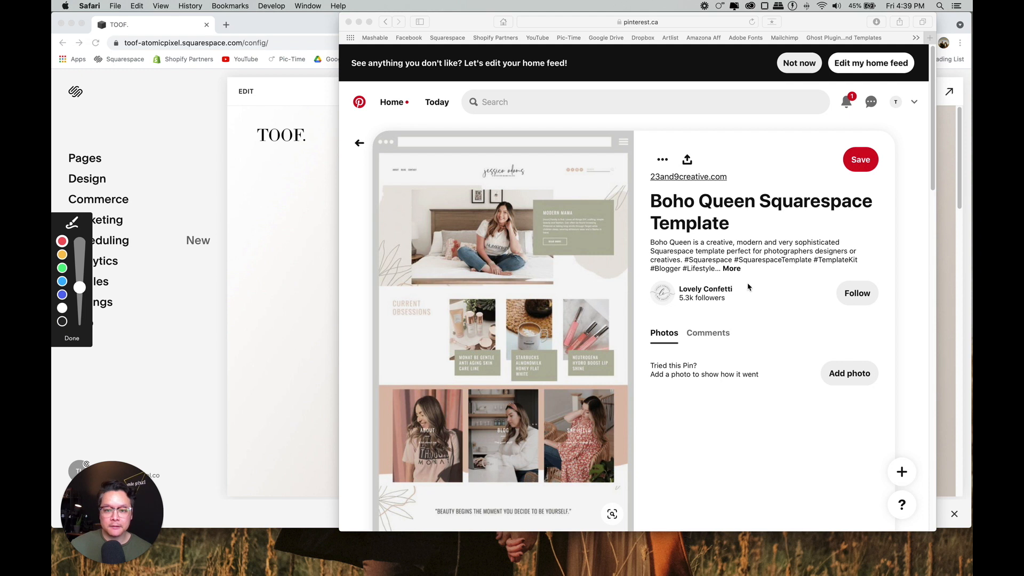
pyautogui.click(72, 336)
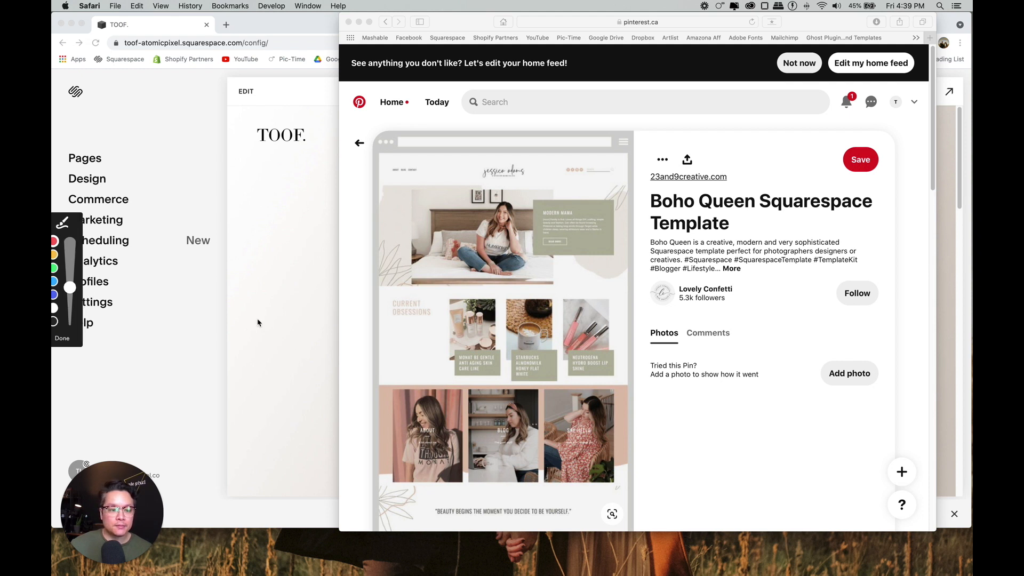
# Mark the three-photo section and the On the Blog section further down the Boho Queen pin with the red pen.
pyautogui.click(937, 233)
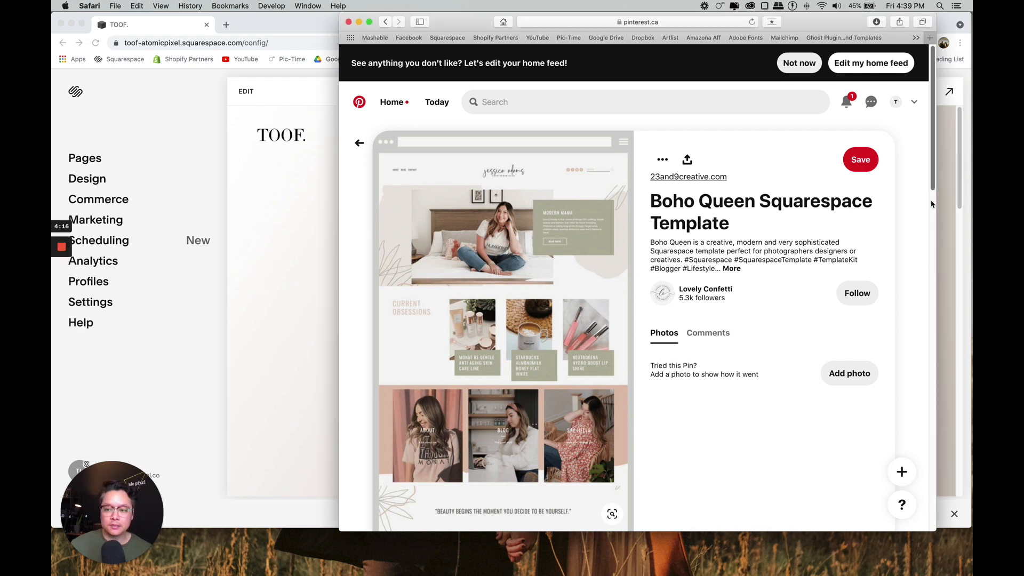
pyautogui.scroll(-5, 932, 251)
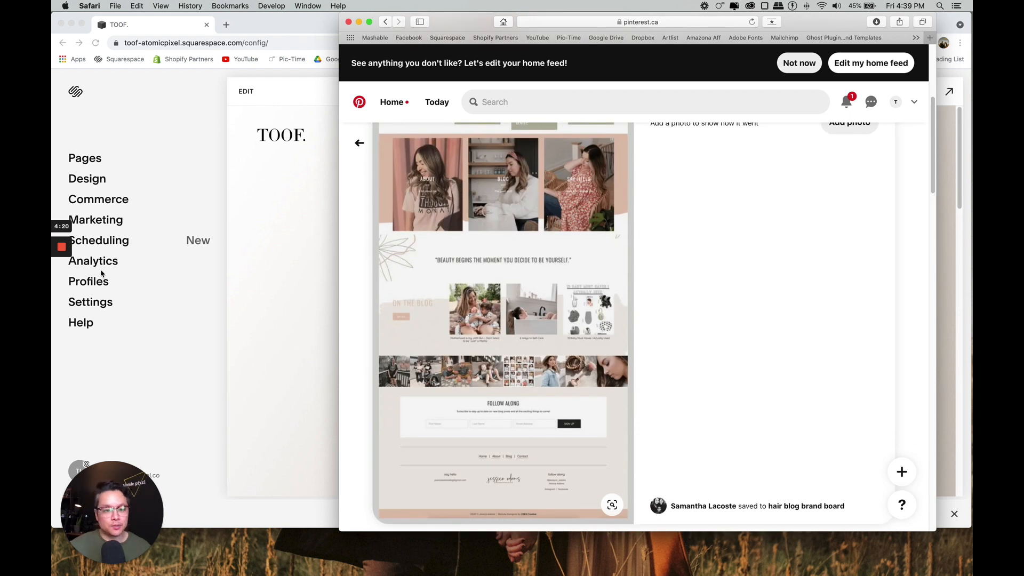
pyautogui.moveTo(61, 247)
pyautogui.click(61, 328)
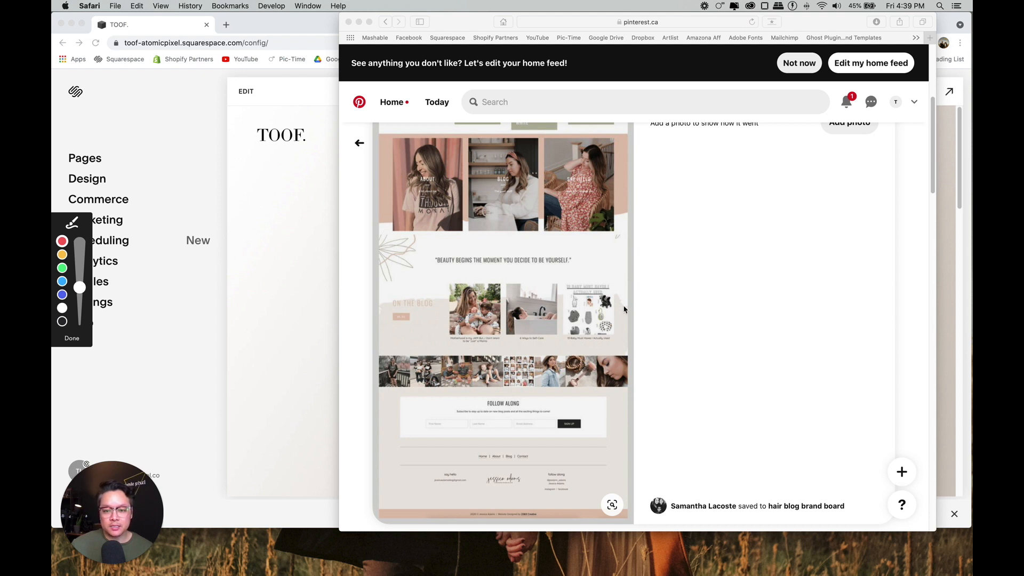
pyautogui.moveTo(380, 200)
pyautogui.mouseDown()
pyautogui.moveTo(637, 187)
pyautogui.moveTo(632, 221)
pyautogui.moveTo(561, 245)
pyautogui.moveTo(405, 251)
pyautogui.moveTo(379, 219)
pyautogui.moveTo(382, 203)
pyautogui.mouseUp()
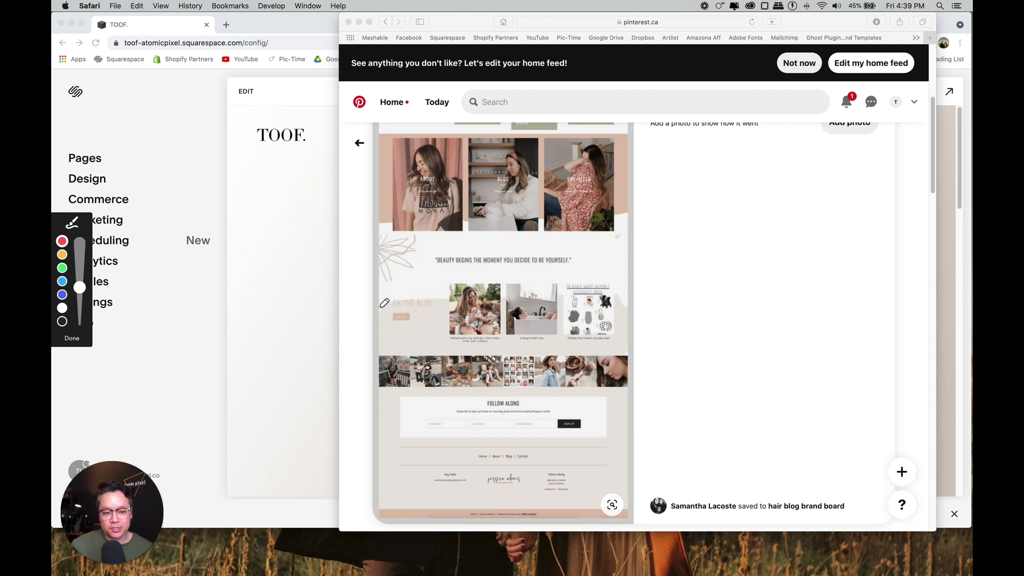
pyautogui.moveTo(371, 310)
pyautogui.mouseDown()
pyautogui.moveTo(486, 287)
pyautogui.moveTo(608, 293)
pyautogui.moveTo(634, 311)
pyautogui.moveTo(371, 344)
pyautogui.moveTo(378, 311)
pyautogui.moveTo(379, 348)
pyautogui.moveTo(596, 362)
pyautogui.moveTo(650, 303)
pyautogui.mouseUp()
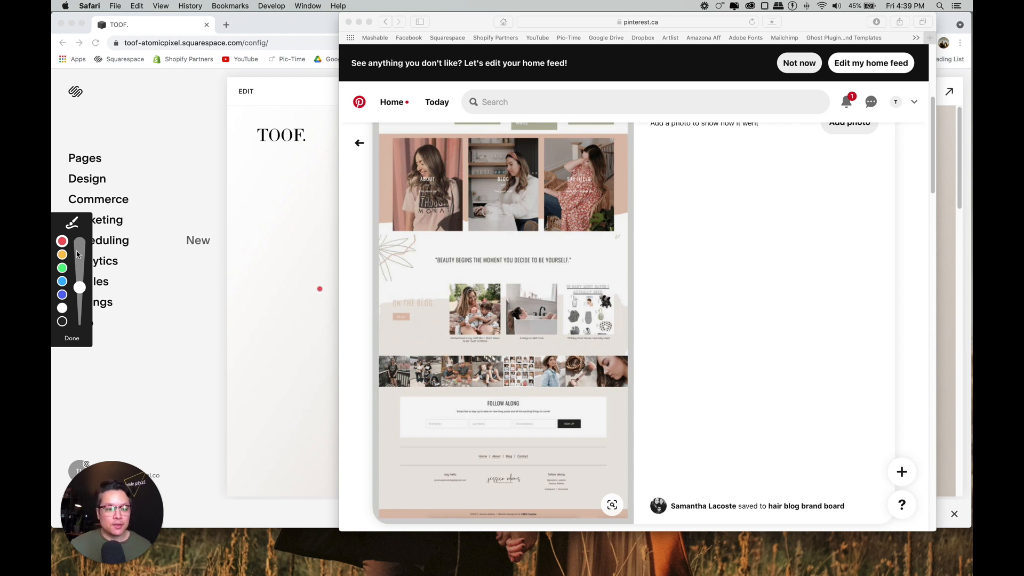
pyautogui.click(72, 344)
# Switch to the Squarespace site in Chrome and open the Design Test Page at the section with the overlapping images.
pyautogui.click(281, 285)
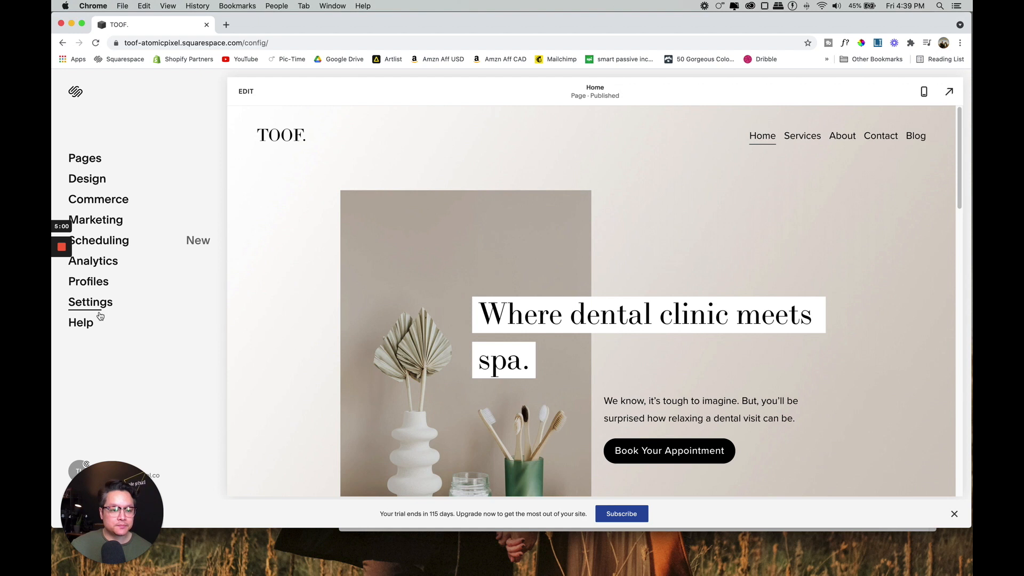
pyautogui.click(84, 159)
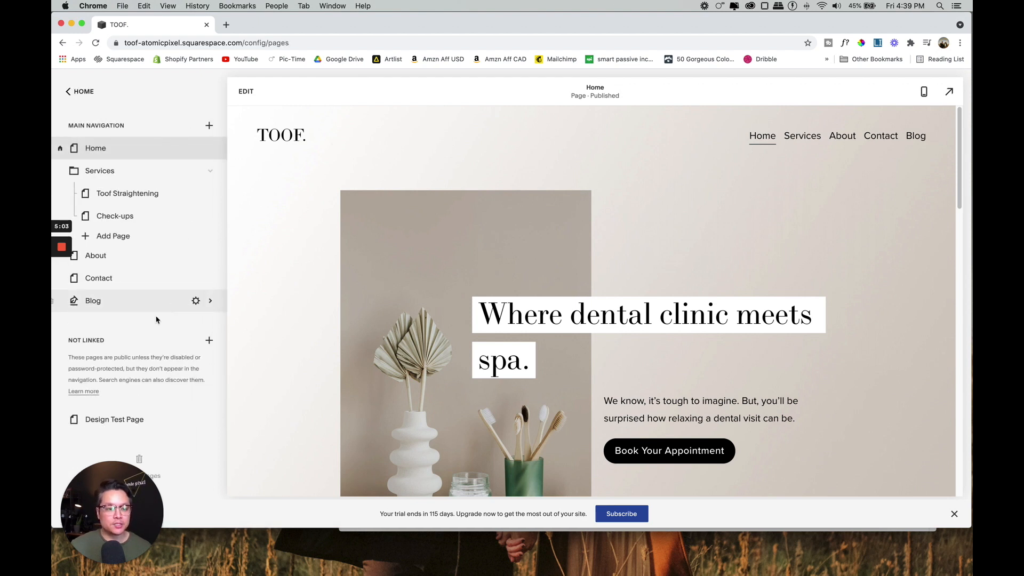
pyautogui.click(107, 419)
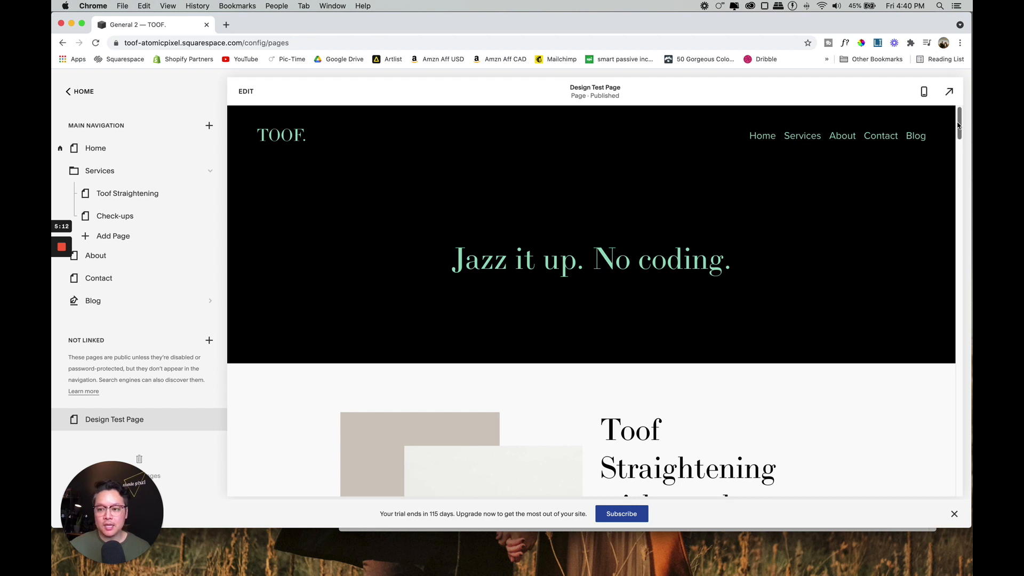
pyautogui.moveTo(958, 125); pyautogui.dragTo(958, 299)
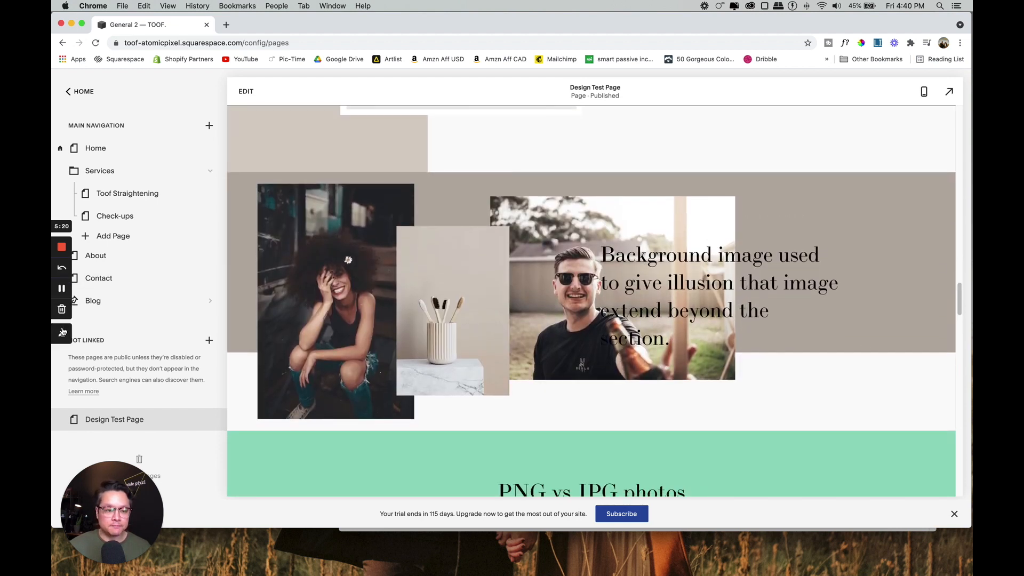
# Mark the overlapping photos and the brown section's edges on the Design Test Page with the red pen.
pyautogui.click(63, 332)
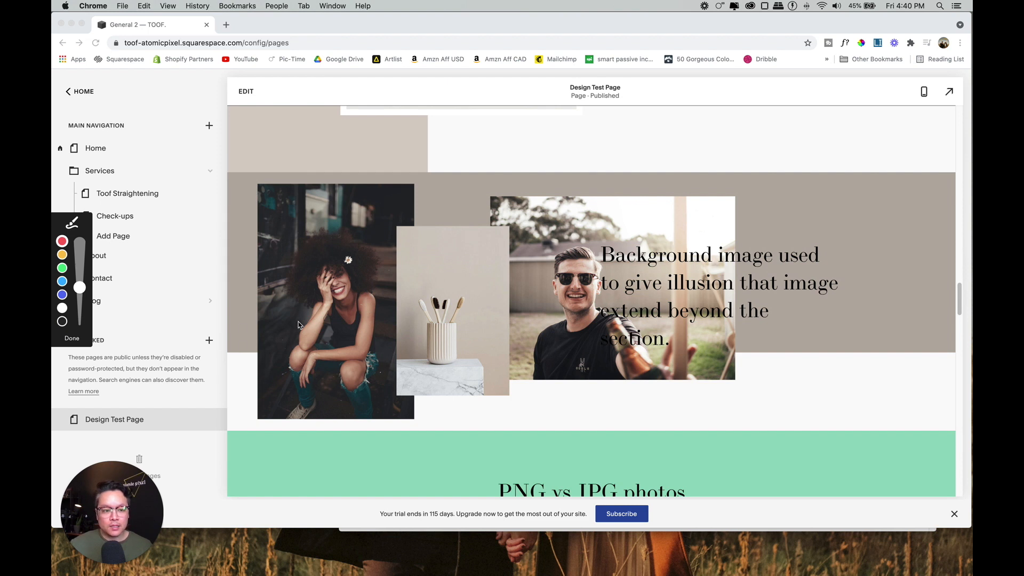
pyautogui.moveTo(263, 242)
pyautogui.mouseDown()
pyautogui.moveTo(381, 399)
pyautogui.moveTo(645, 380)
pyautogui.moveTo(734, 343)
pyautogui.mouseUp()
pyautogui.moveTo(757, 355); pyautogui.dragTo(905, 347)
pyautogui.moveTo(278, 354); pyautogui.dragTo(238, 355)
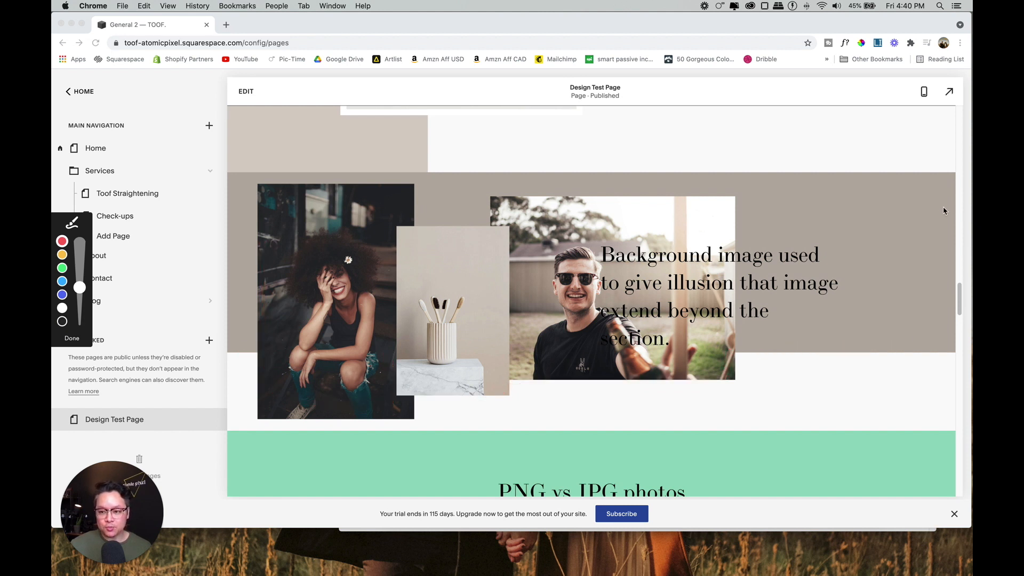
pyautogui.moveTo(941, 174)
pyautogui.mouseDown()
pyautogui.moveTo(952, 448)
pyautogui.moveTo(398, 447)
pyautogui.moveTo(226, 296)
pyautogui.moveTo(501, 170)
pyautogui.moveTo(960, 176)
pyautogui.moveTo(640, 200)
pyautogui.moveTo(667, 235)
pyautogui.mouseUp()
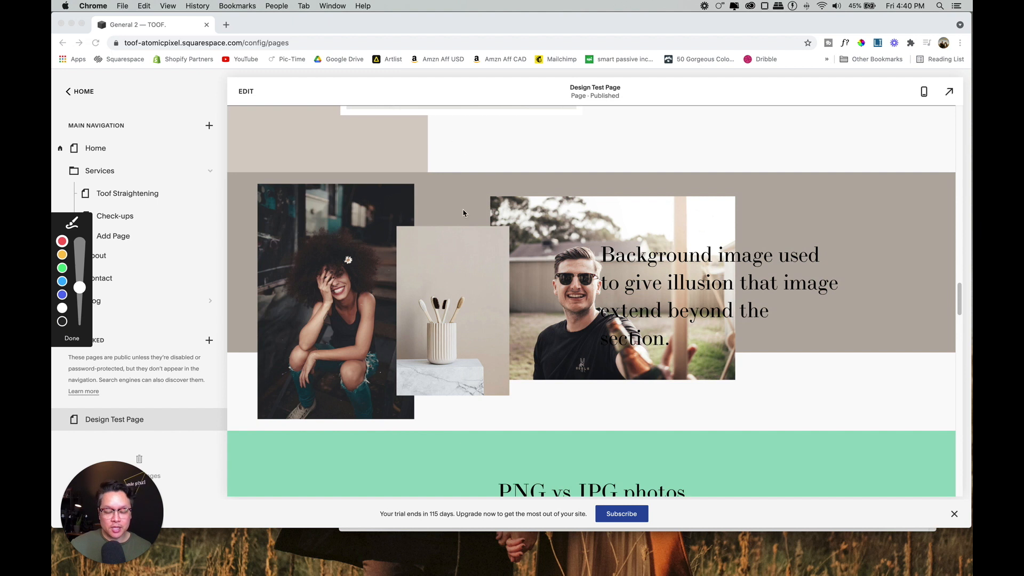
# Close the red pen, start editing the Design Test Page and add an empty image block in the overlapping-photos section.
pyautogui.click(76, 339)
pyautogui.click(246, 93)
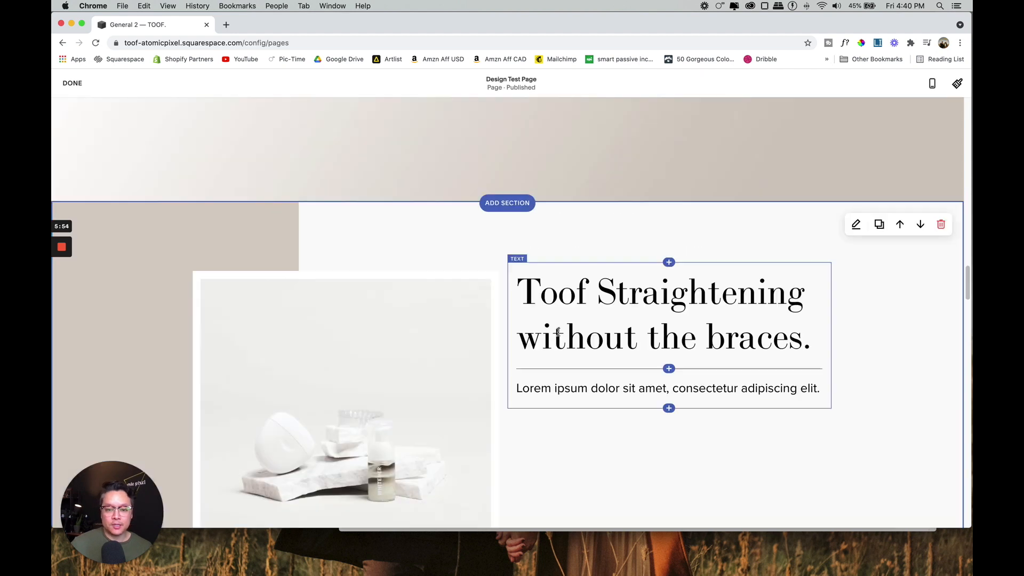
pyautogui.scroll(-10, 558, 331)
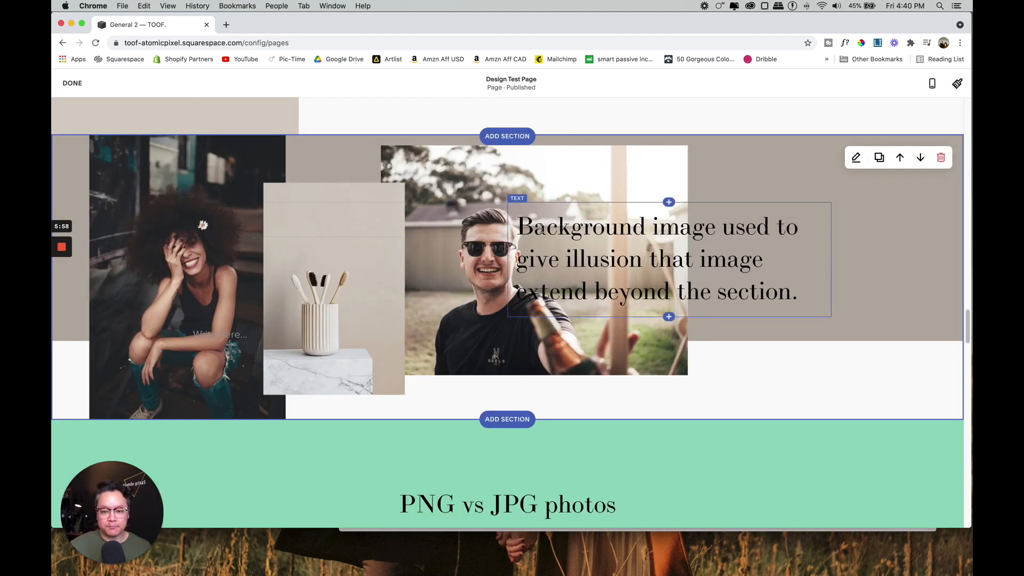
pyautogui.click(346, 202)
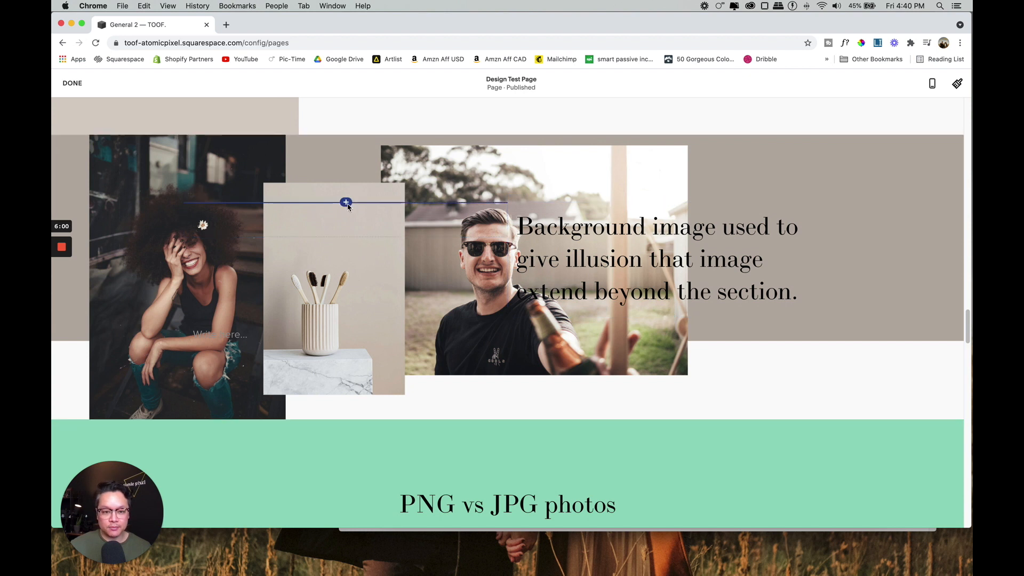
pyautogui.click(645, 185)
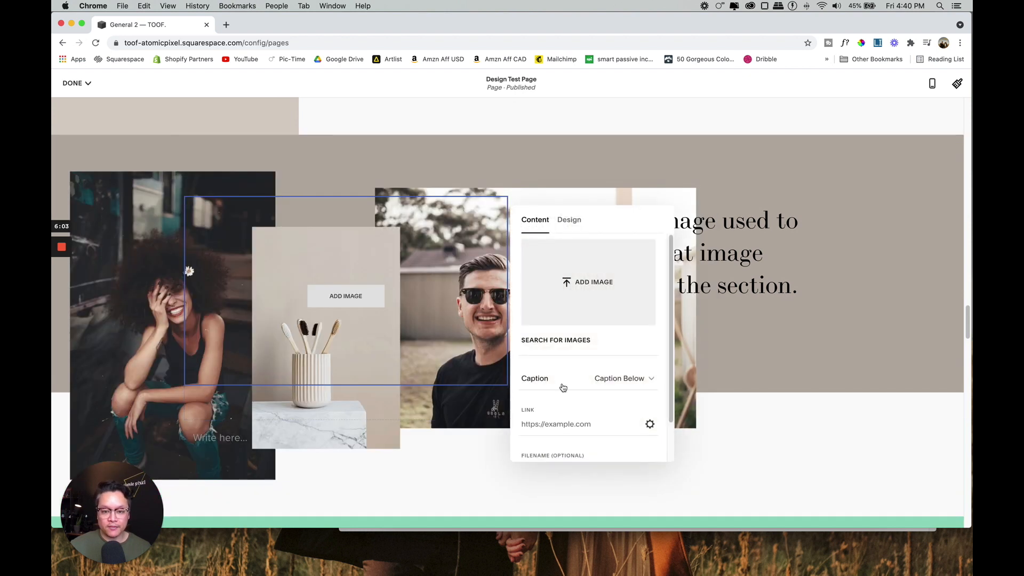
pyautogui.click(810, 359)
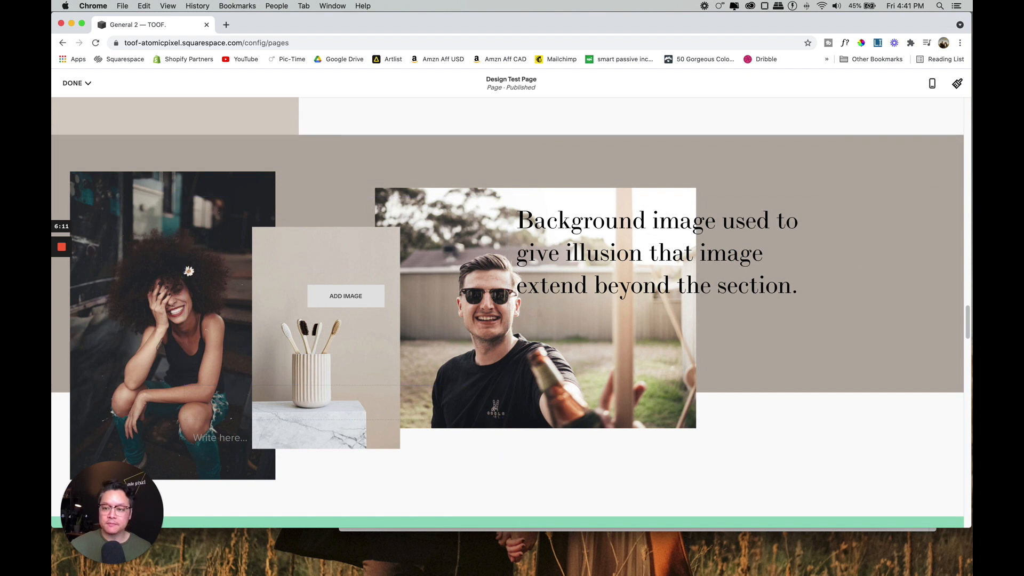
# Inspect the background image in the overlapping-photos section's settings.
pyautogui.click(858, 155)
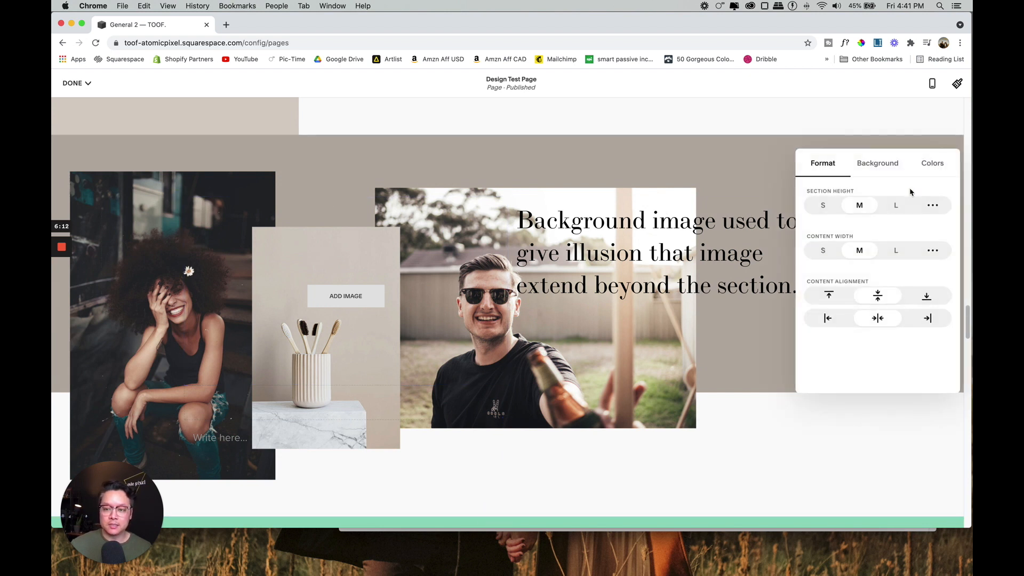
pyautogui.click(879, 165)
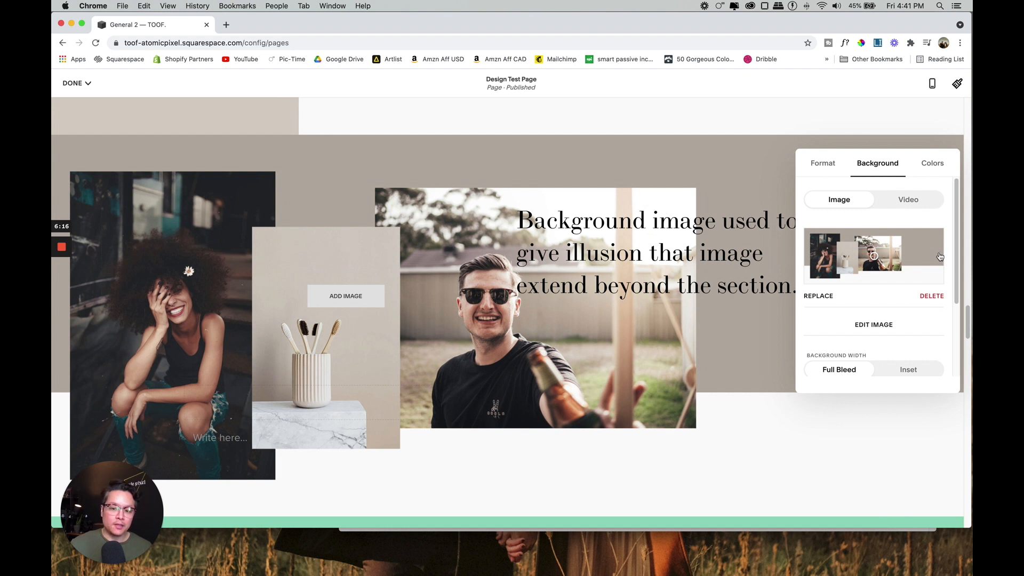
pyautogui.click(731, 339)
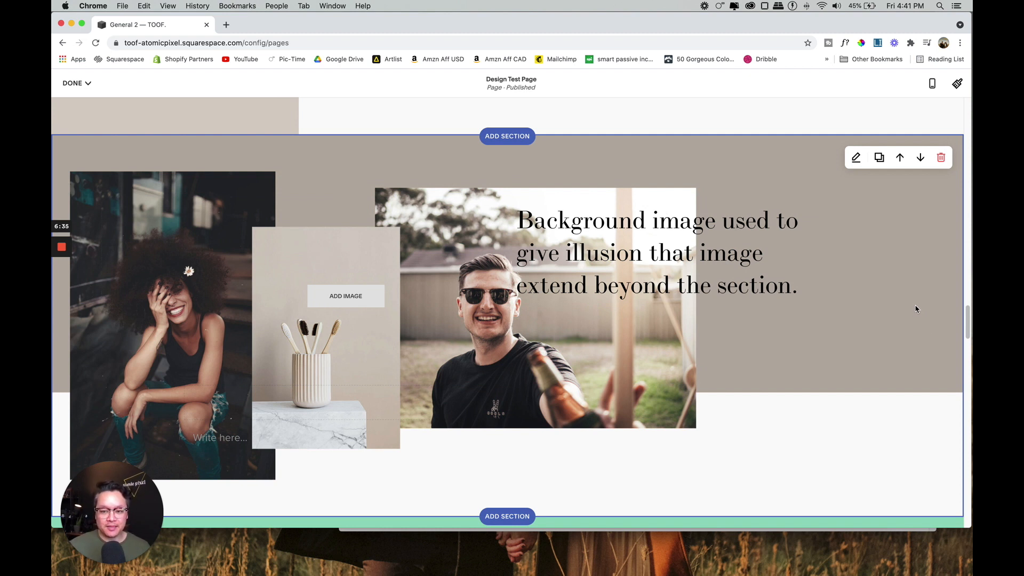
# Examine the image overlapping a beige block and the line-framed image in the first two Toof Straightening sections.
pyautogui.scroll(15, 916, 309)
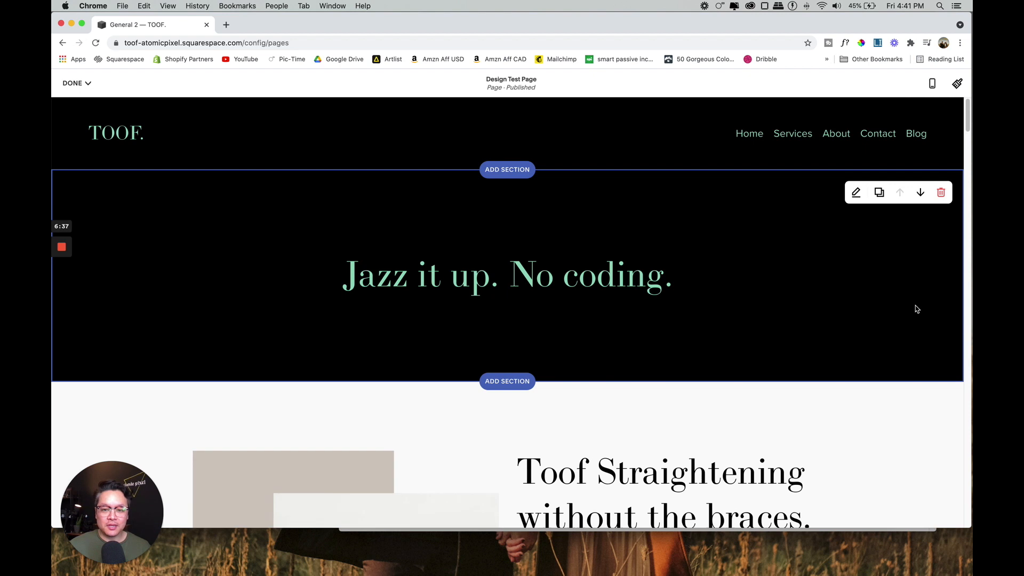
pyautogui.scroll(-6, 915, 309)
pyautogui.scroll(3, 916, 309)
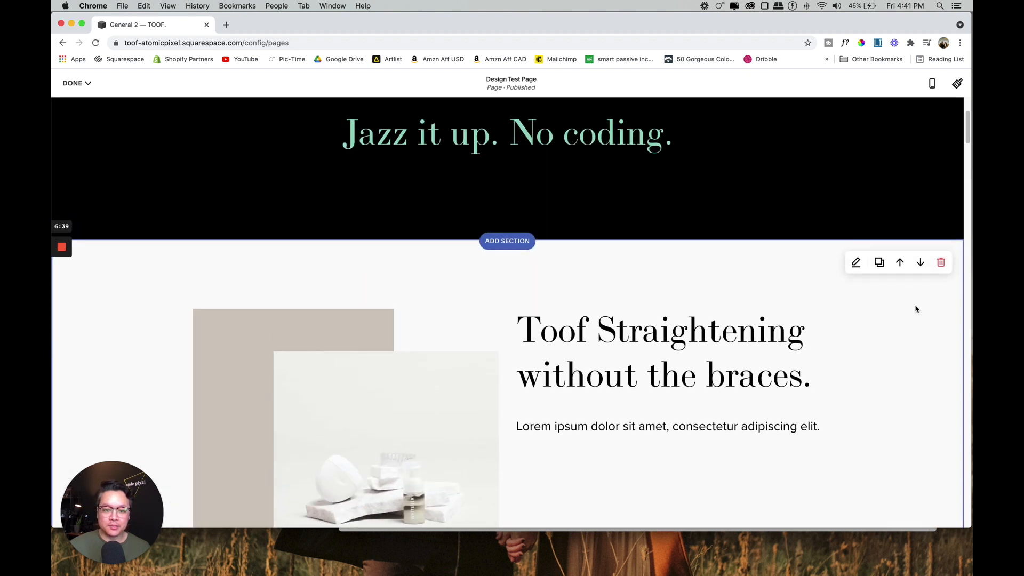
pyautogui.scroll(-2, 916, 309)
pyautogui.scroll(-1, 915, 309)
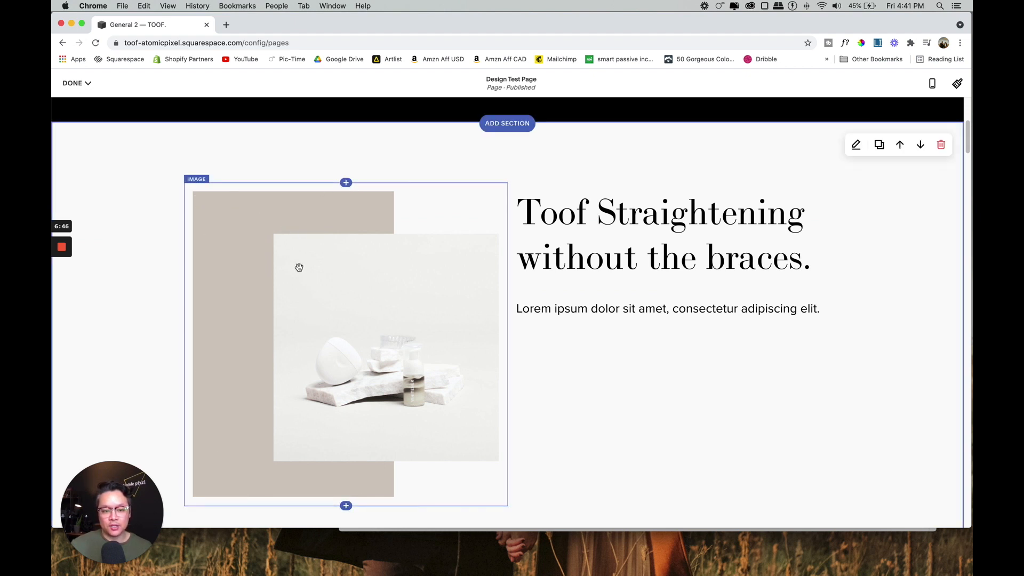
pyautogui.scroll(1, 247, 245)
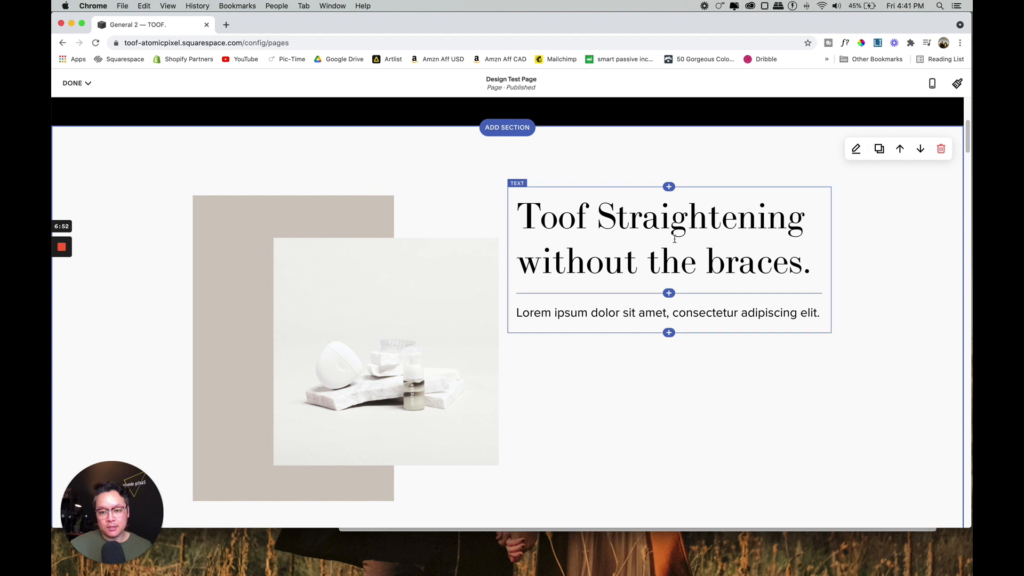
pyautogui.scroll(-10, 674, 238)
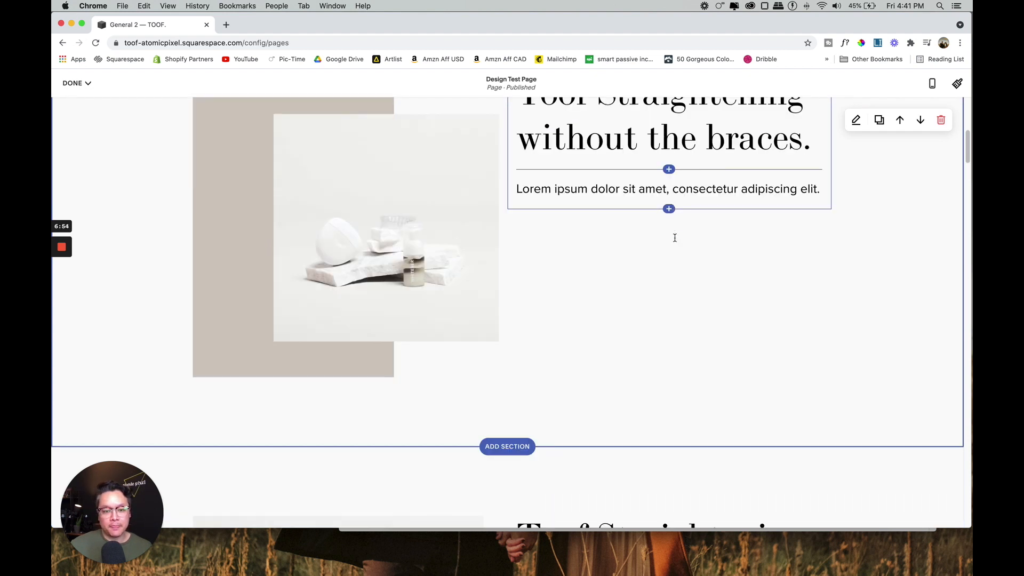
pyautogui.scroll(-4, 674, 238)
pyautogui.scroll(2, 675, 237)
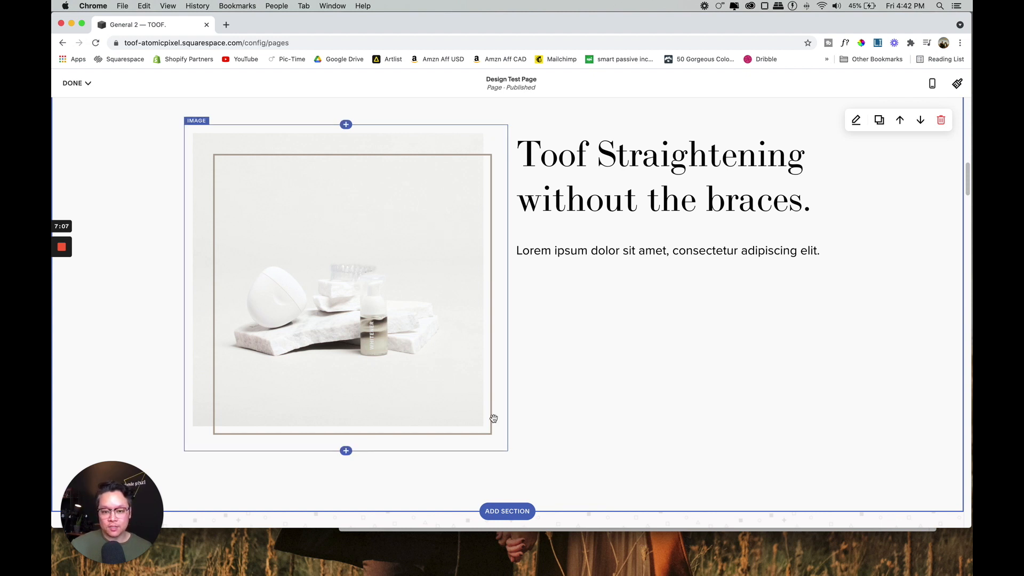
# Compare the line-framed image on the patterned background with the one on the beige gradient background.
pyautogui.scroll(-1, 802, 379)
pyautogui.scroll(4, 802, 380)
pyautogui.scroll(-2, 802, 380)
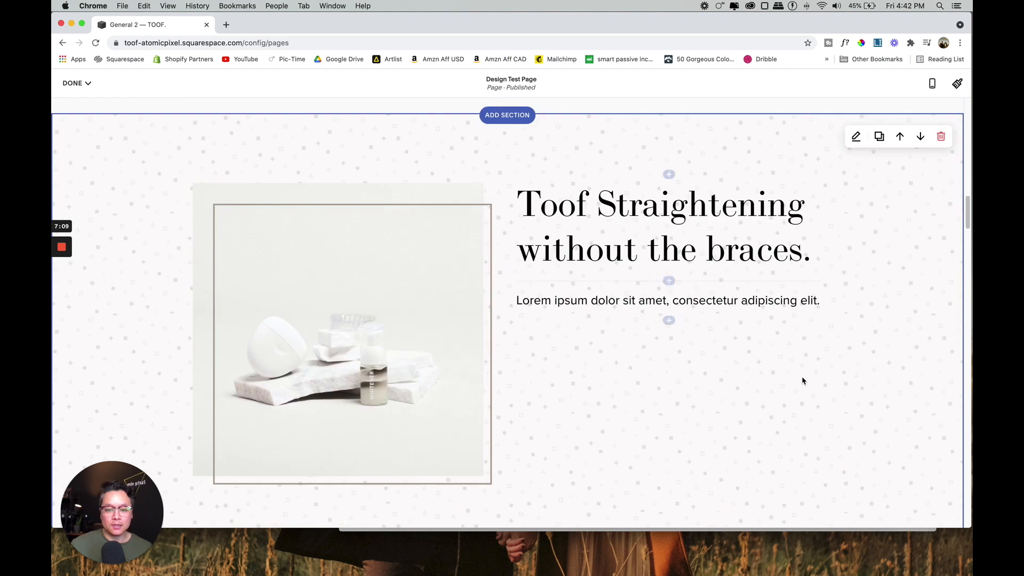
pyautogui.scroll(-2, 898, 294)
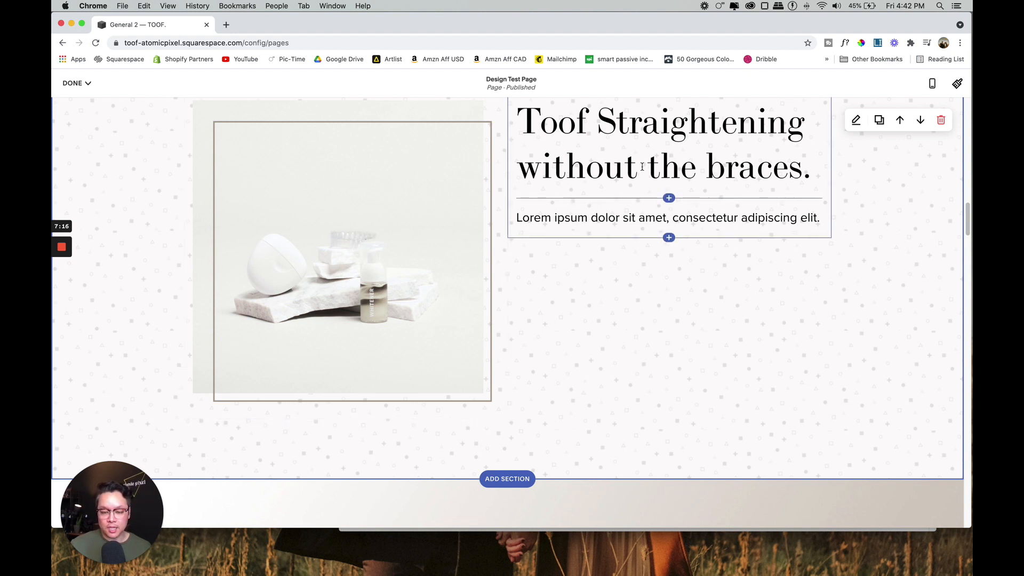
pyautogui.scroll(-7, 643, 166)
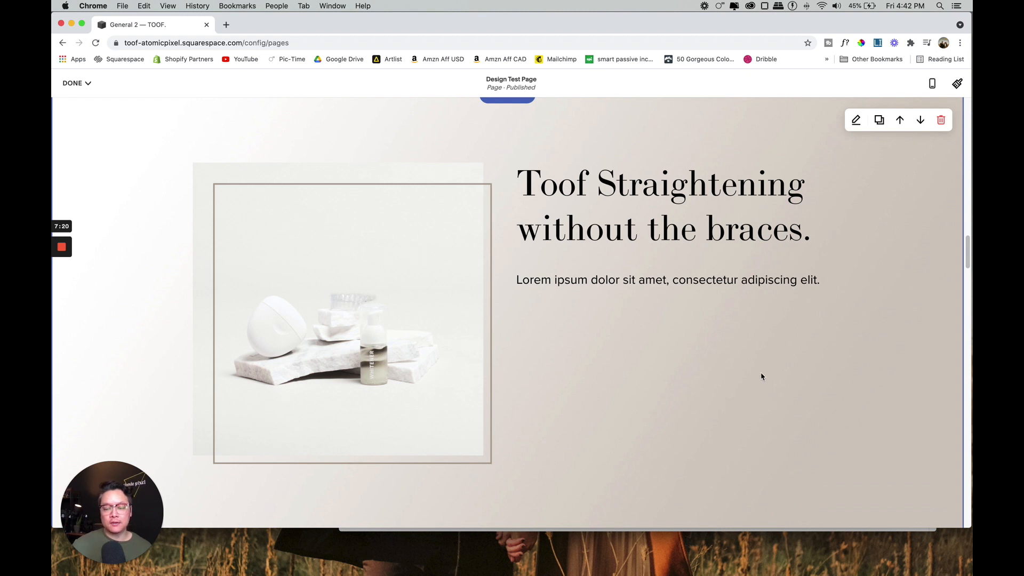
pyautogui.scroll(6, 761, 376)
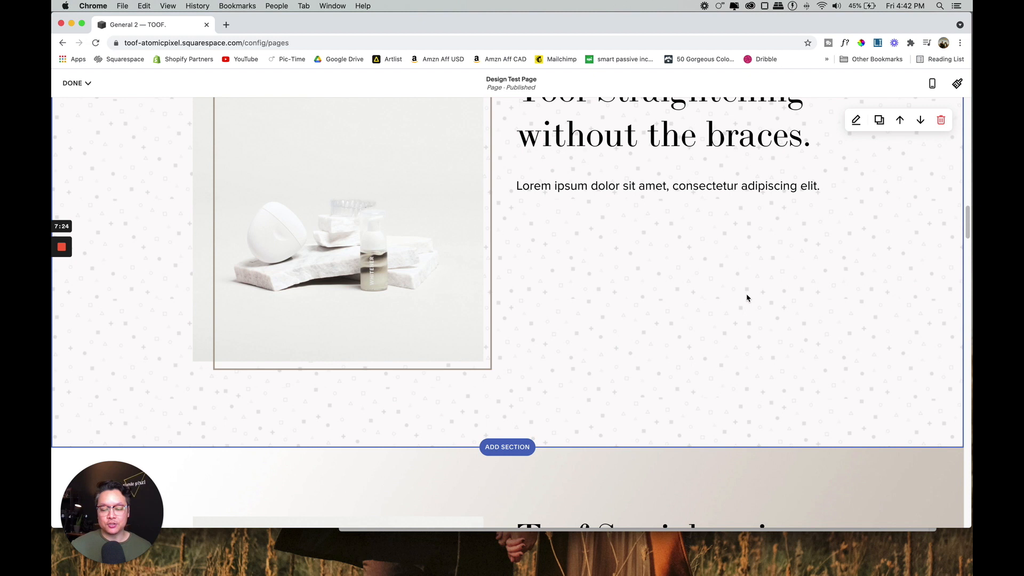
pyautogui.scroll(-7, 746, 297)
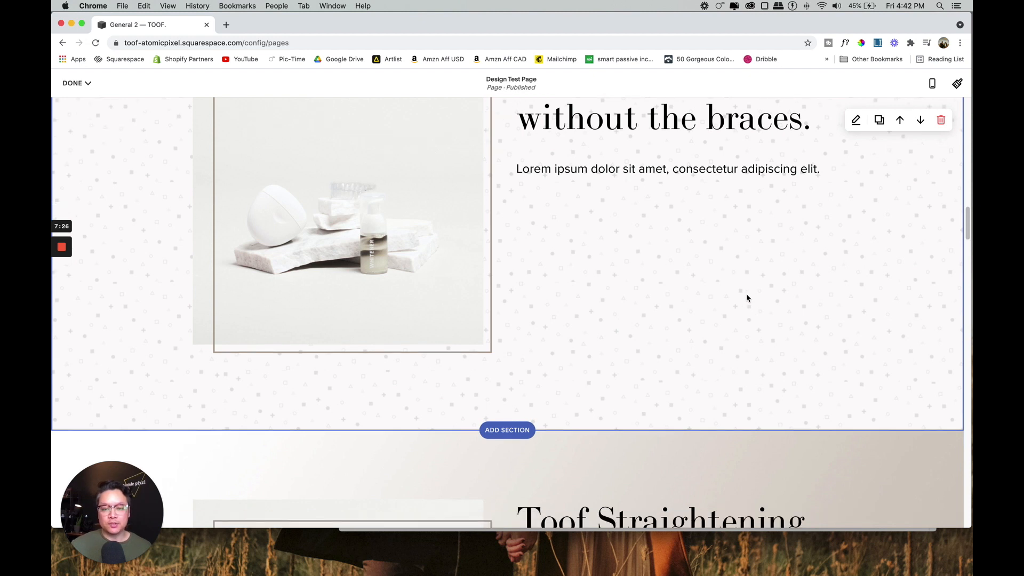
# Inspect the gradient background image in the settings of the gradient Toof Straightening section.
pyautogui.scroll(1, 553, 291)
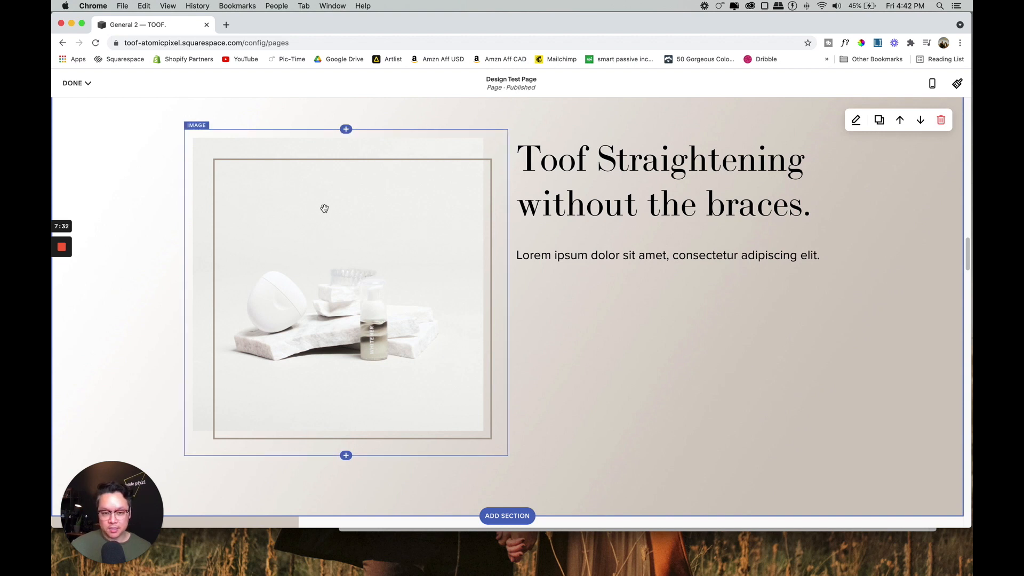
pyautogui.click(857, 122)
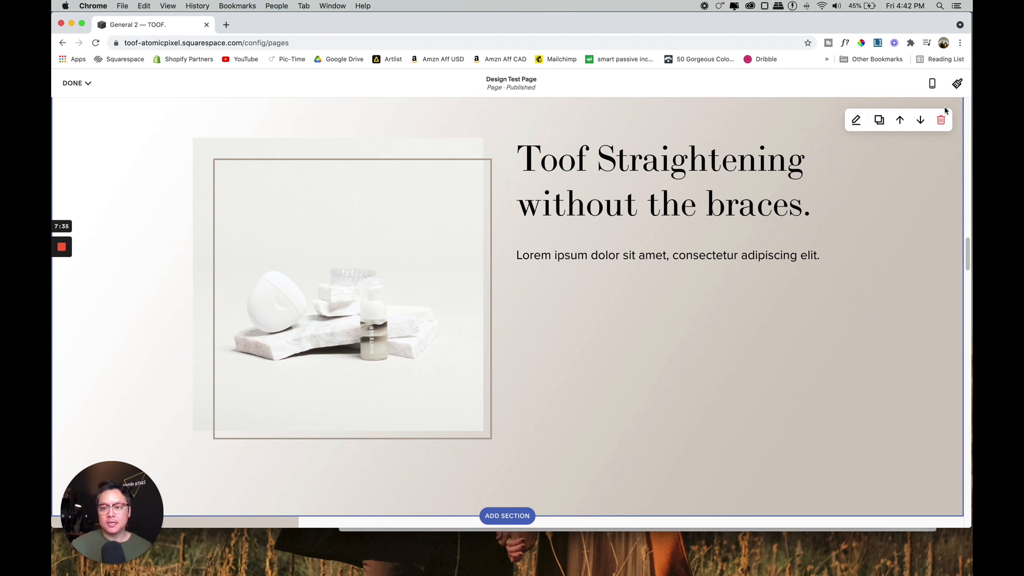
pyautogui.click(892, 134)
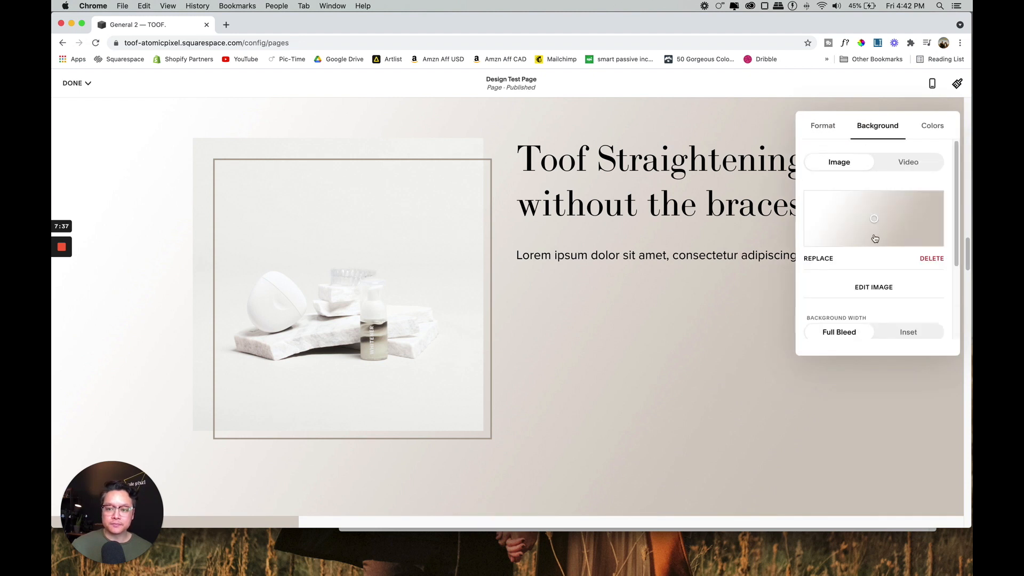
pyautogui.click(699, 345)
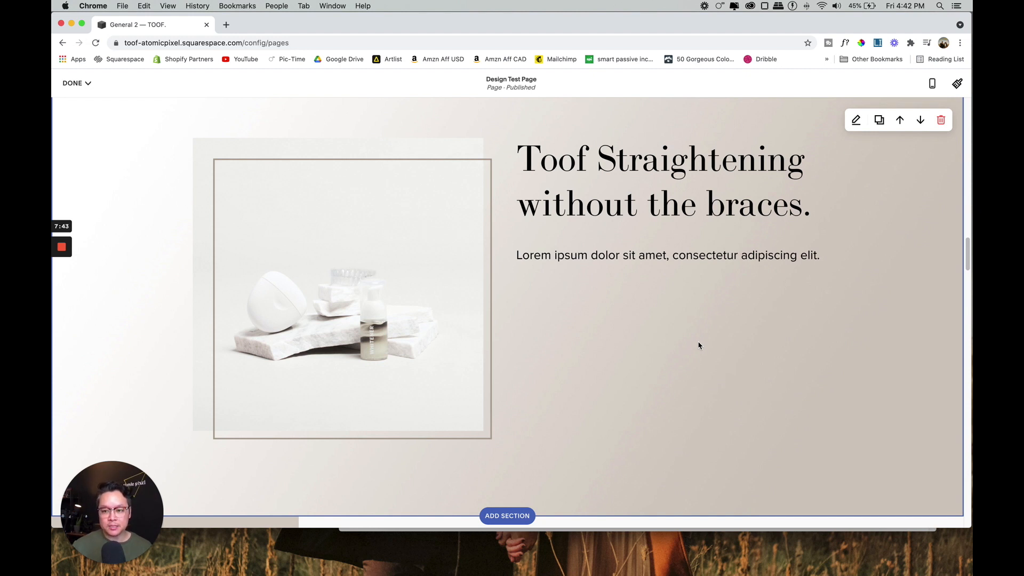
# Examine the Toof Straightening section with the beige side strip and inspect its background image in the section settings.
pyautogui.scroll(-1, 688, 344)
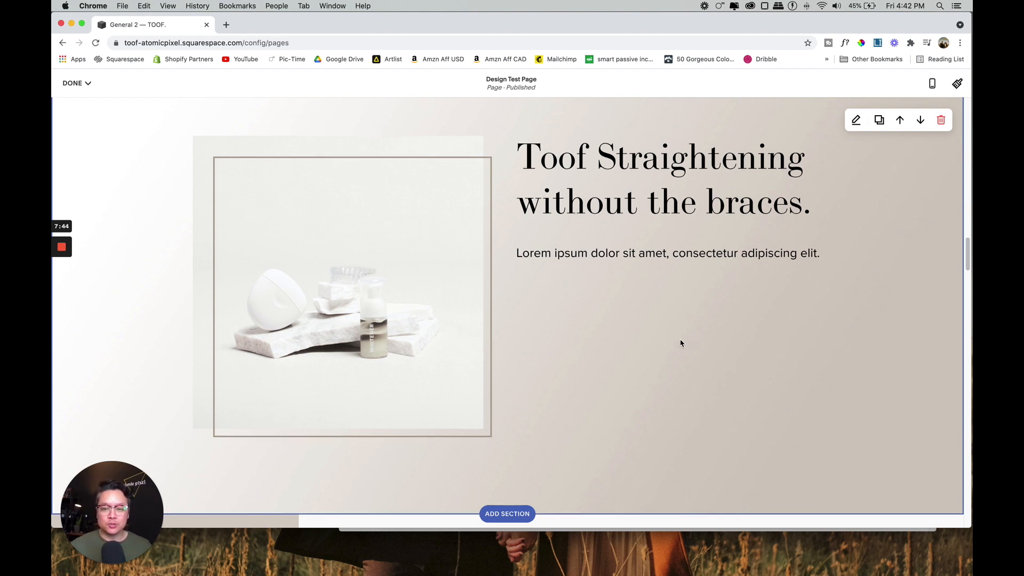
pyautogui.scroll(10, 680, 343)
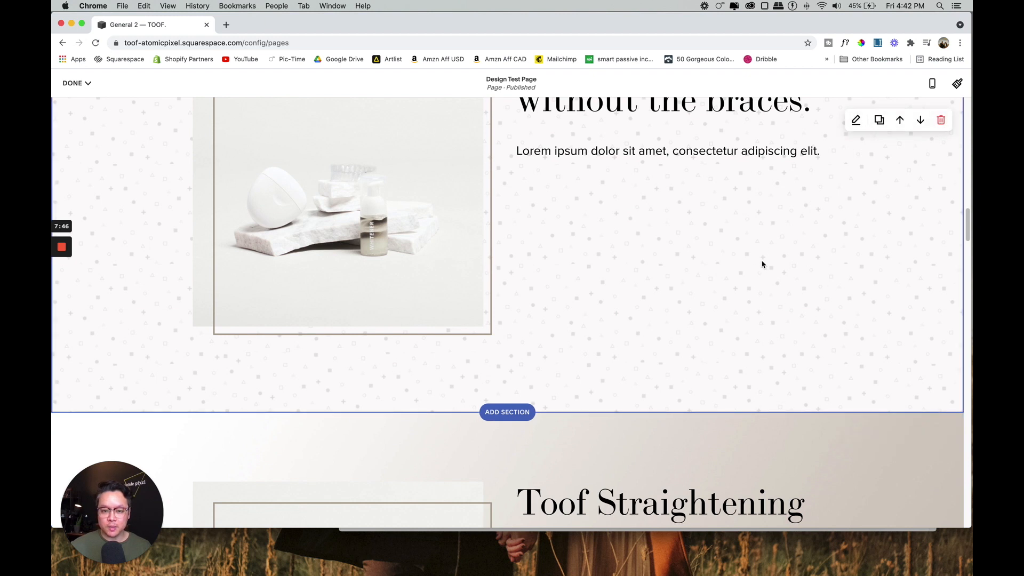
pyautogui.scroll(-8, 762, 264)
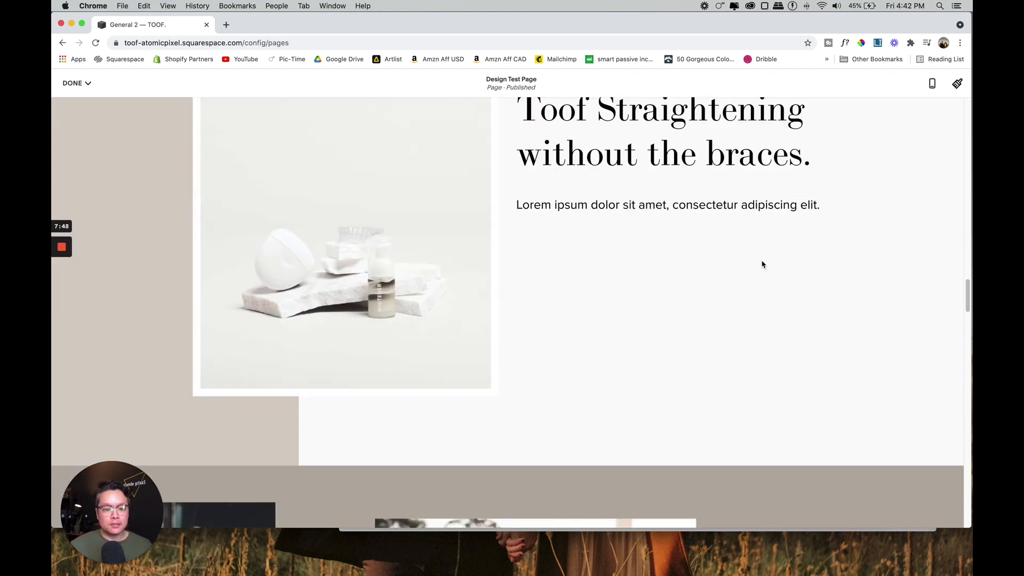
pyautogui.scroll(-1, 762, 264)
pyautogui.scroll(1, 763, 264)
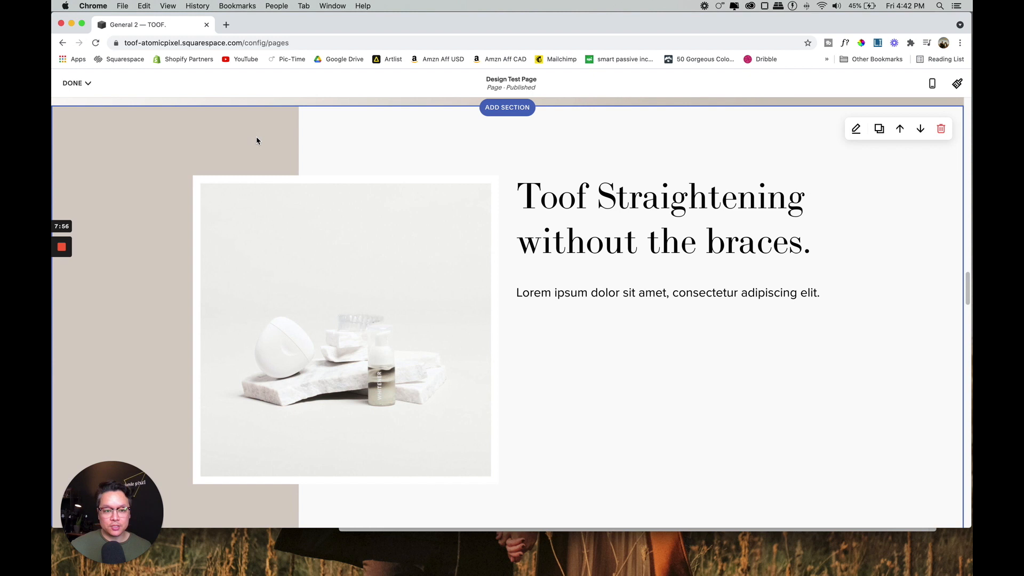
pyautogui.click(854, 130)
pyautogui.click(880, 136)
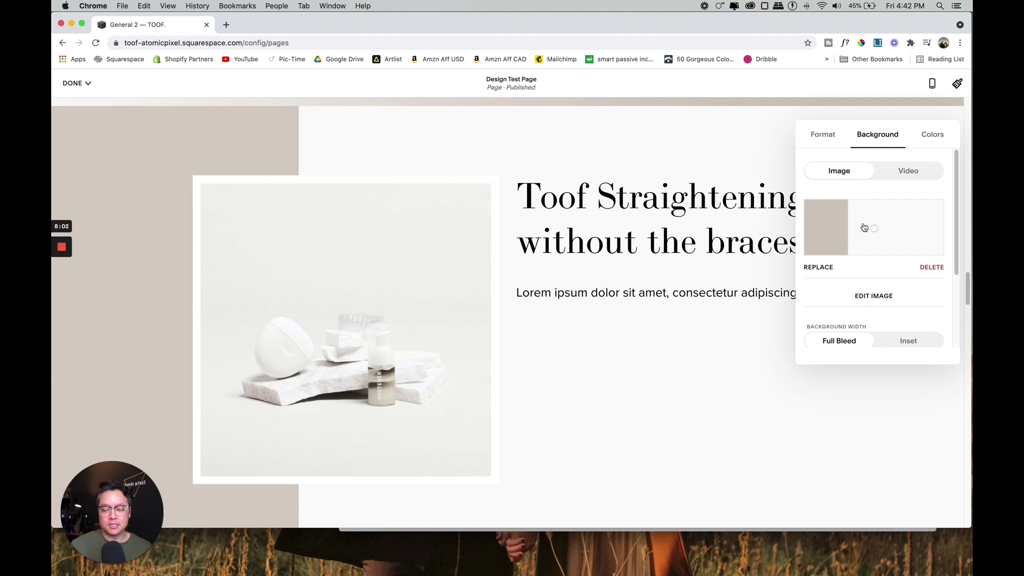
pyautogui.click(694, 383)
# Examine the PNG vs JPG photos section and the green brush-stroke transition into the Gone are the days of traditional braces section.
pyautogui.scroll(-15, 693, 383)
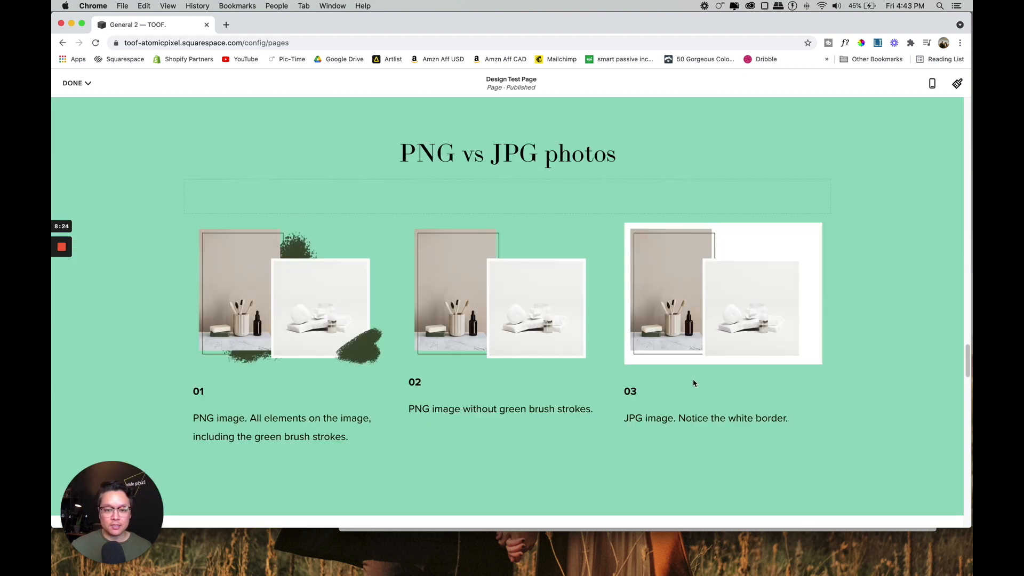
pyautogui.scroll(-10, 693, 383)
pyautogui.scroll(5, 692, 379)
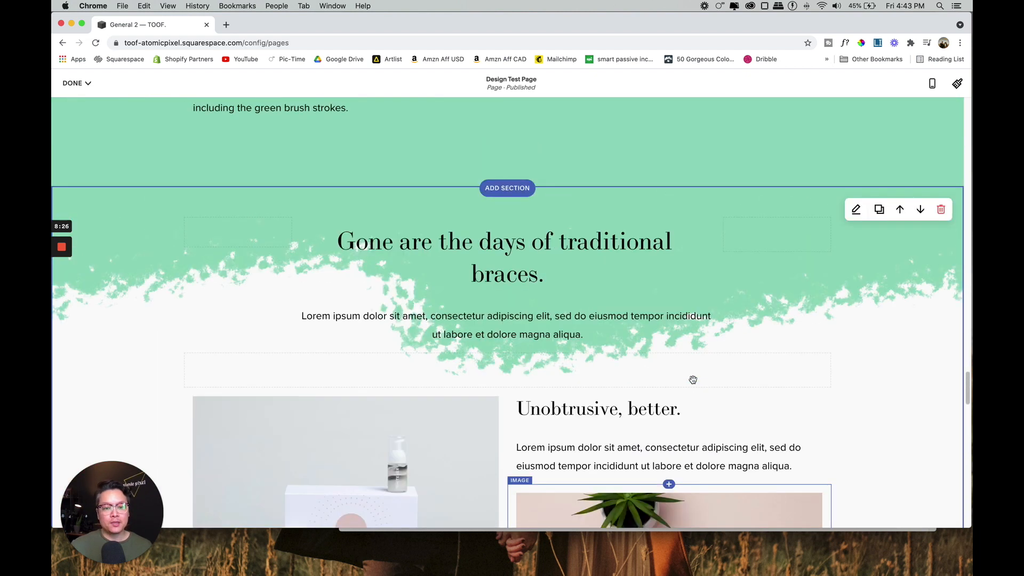
pyautogui.scroll(4, 692, 379)
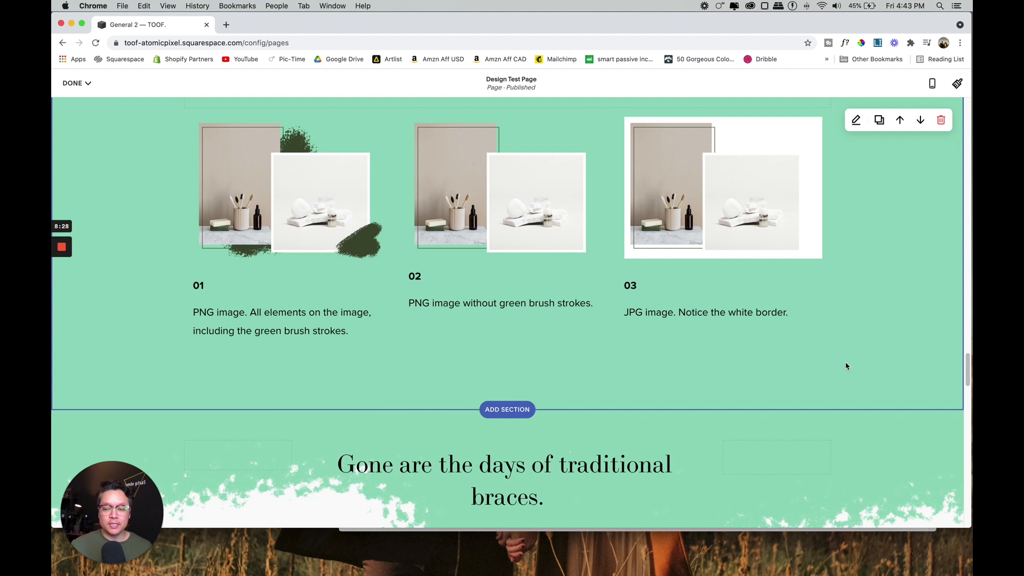
pyautogui.scroll(-2, 875, 343)
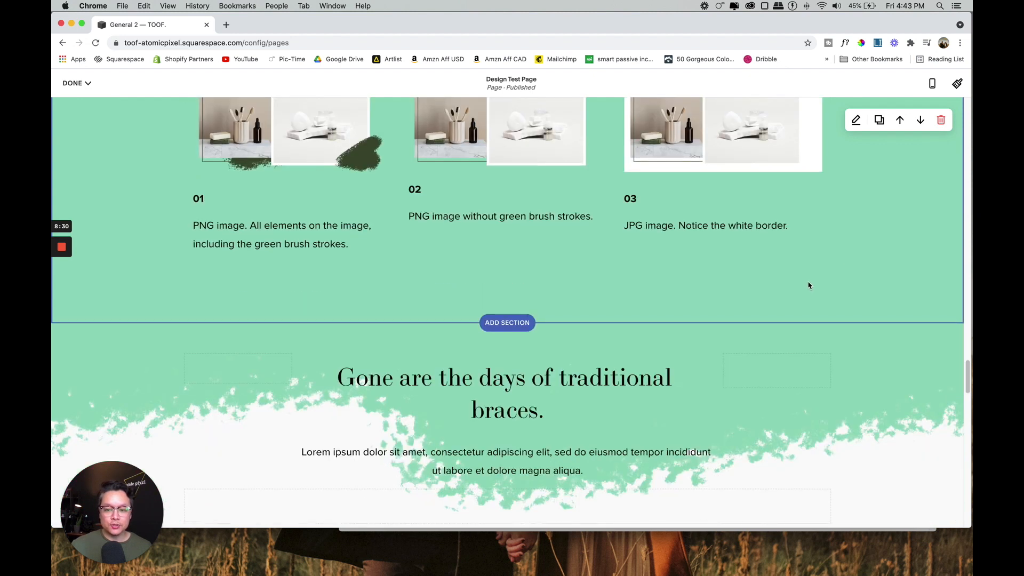
pyautogui.scroll(-1, 746, 320)
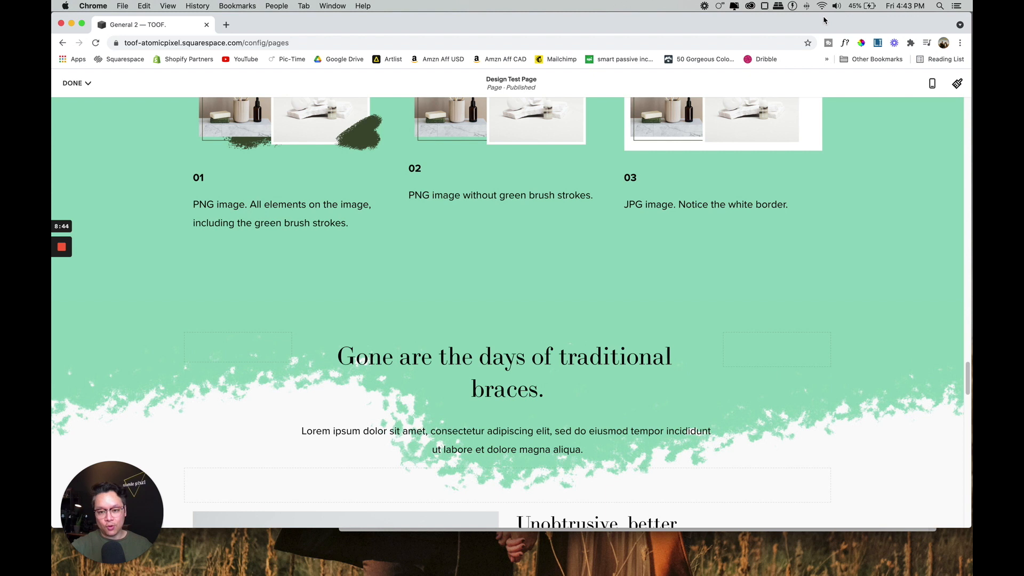
pyautogui.scroll(-1, 898, 238)
pyautogui.scroll(-10, 776, 225)
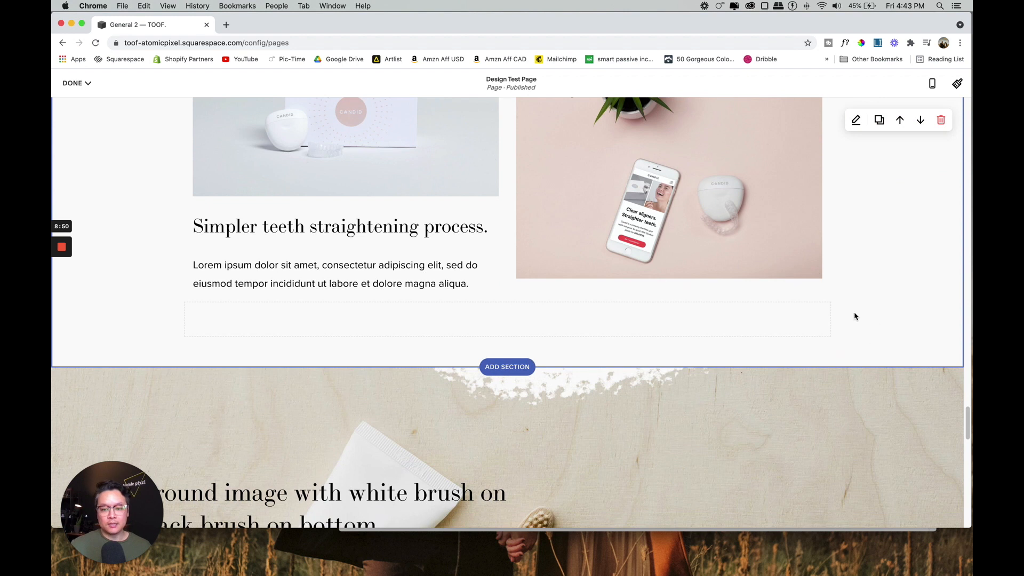
pyautogui.scroll(6, 898, 261)
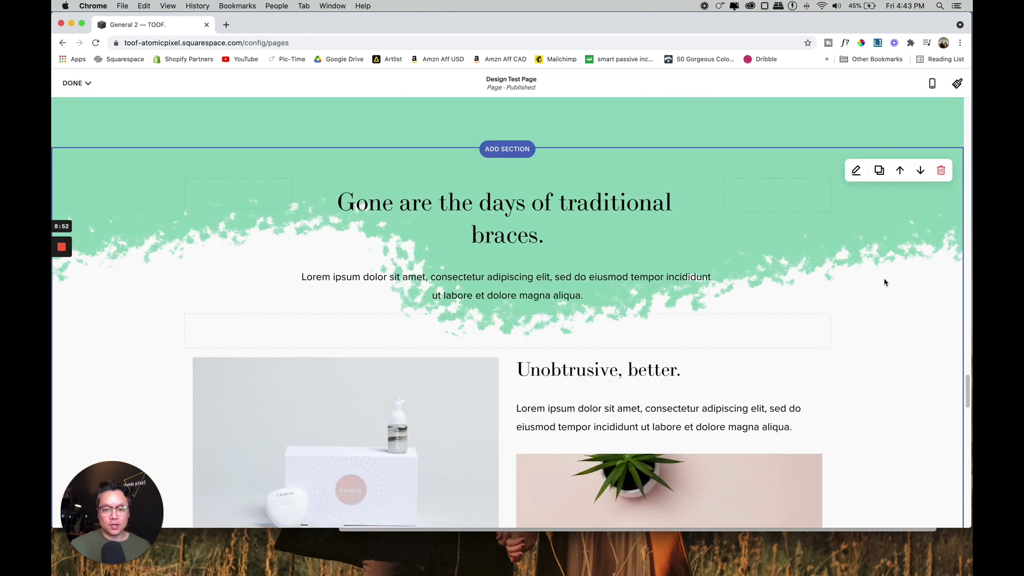
# Inspect the green brush-stroke background image in the settings of the Gone are the days of traditional braces section and its transition from the section above.
pyautogui.click(856, 128)
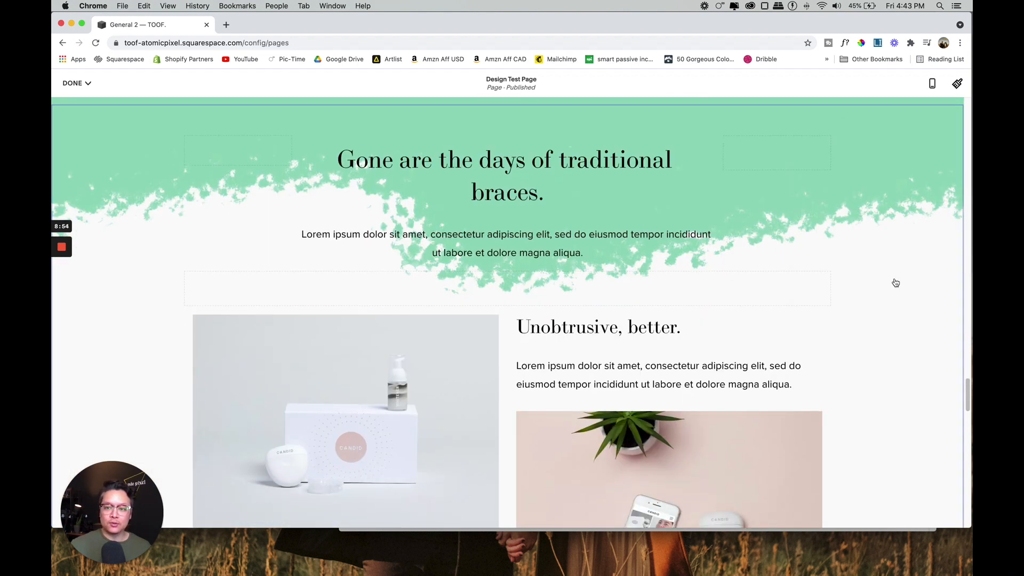
pyautogui.click(889, 135)
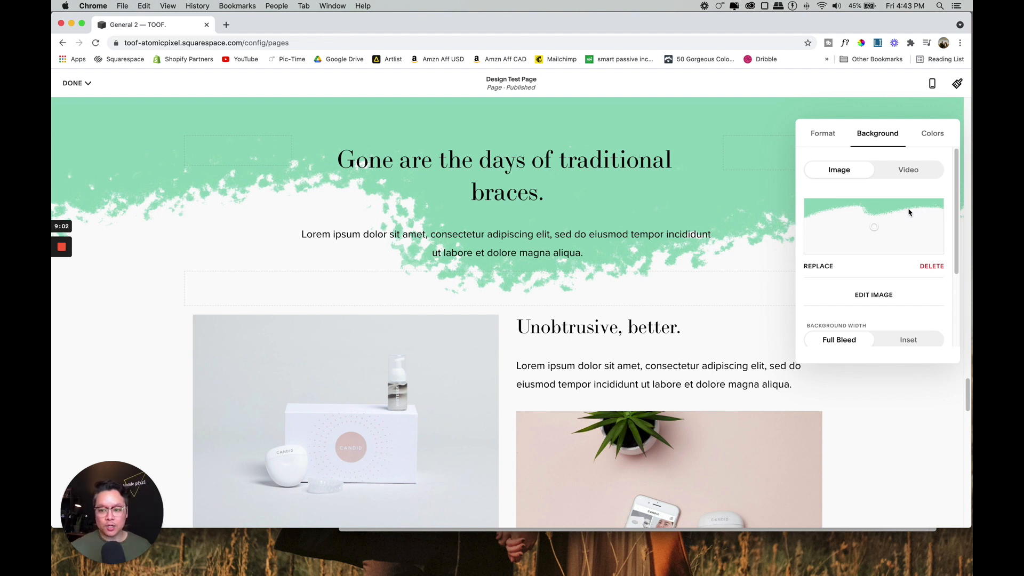
pyautogui.click(892, 404)
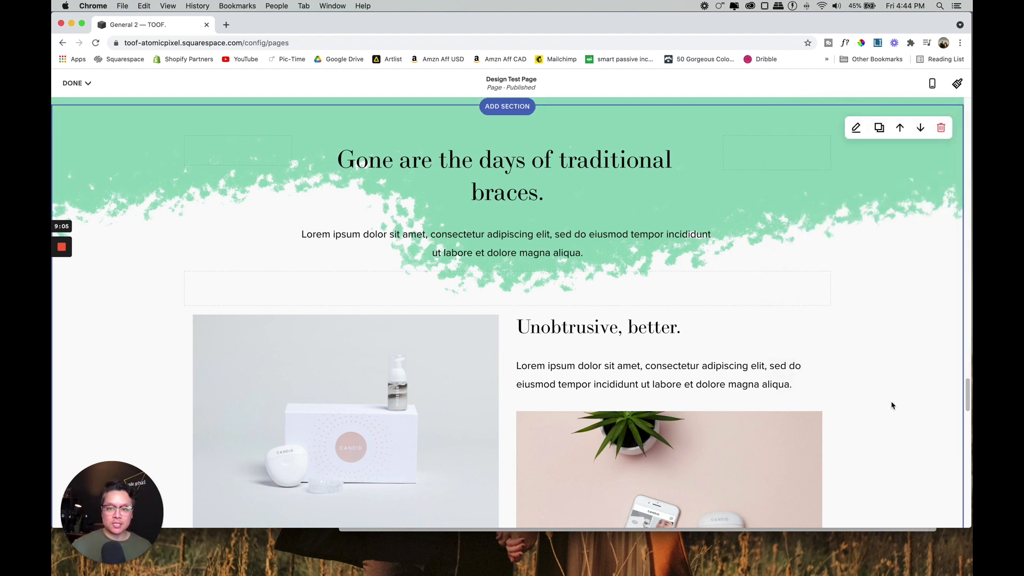
pyautogui.scroll(5, 892, 406)
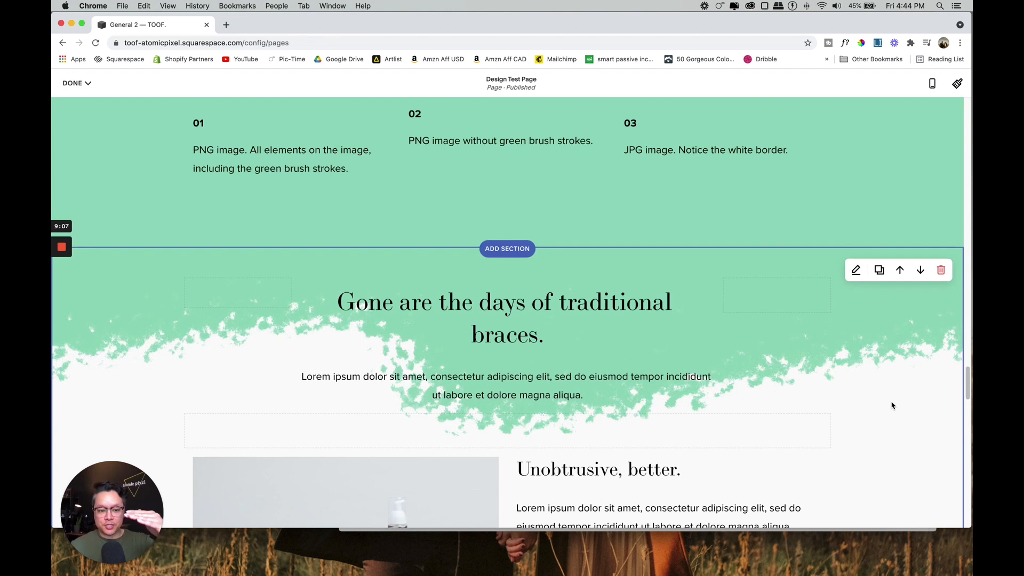
pyautogui.scroll(-1, 845, 386)
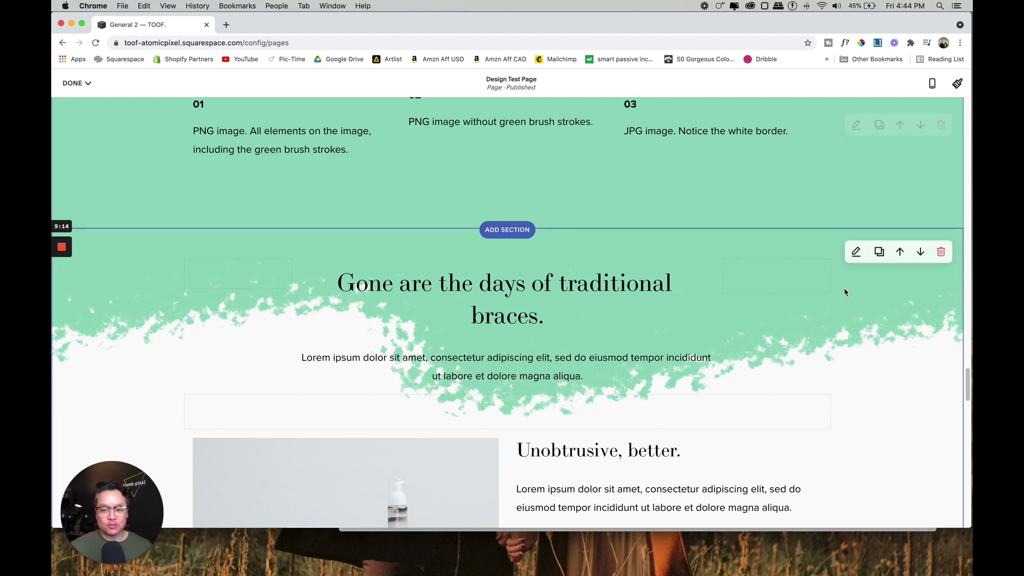
# Move the focal point of the toothbrush section's background image upward to reveal the white brush strokes along its upper edge.
pyautogui.scroll(-20, 846, 290)
pyautogui.scroll(10, 846, 292)
pyautogui.scroll(-9, 845, 291)
pyautogui.scroll(5, 846, 291)
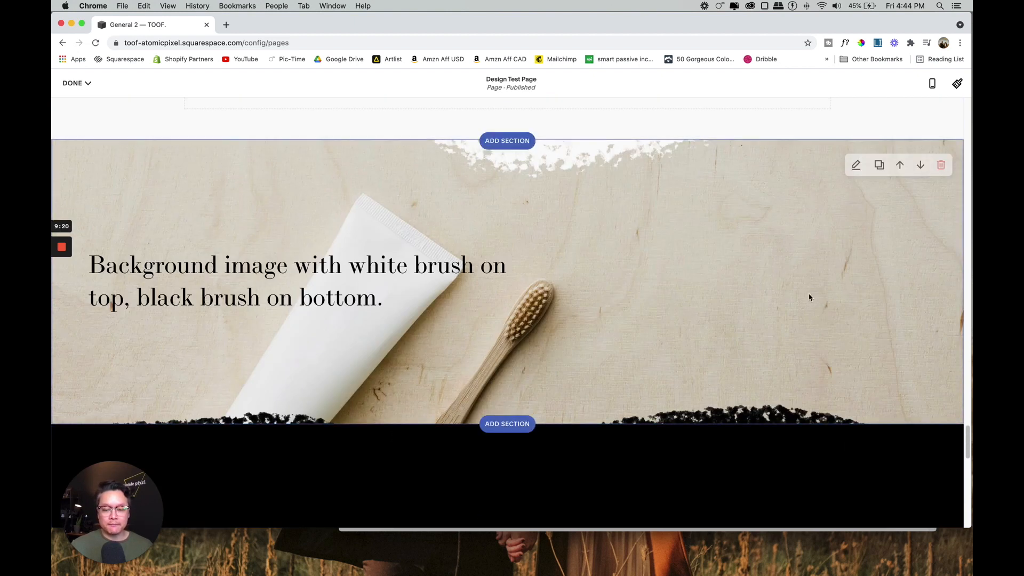
pyautogui.scroll(-1, 811, 297)
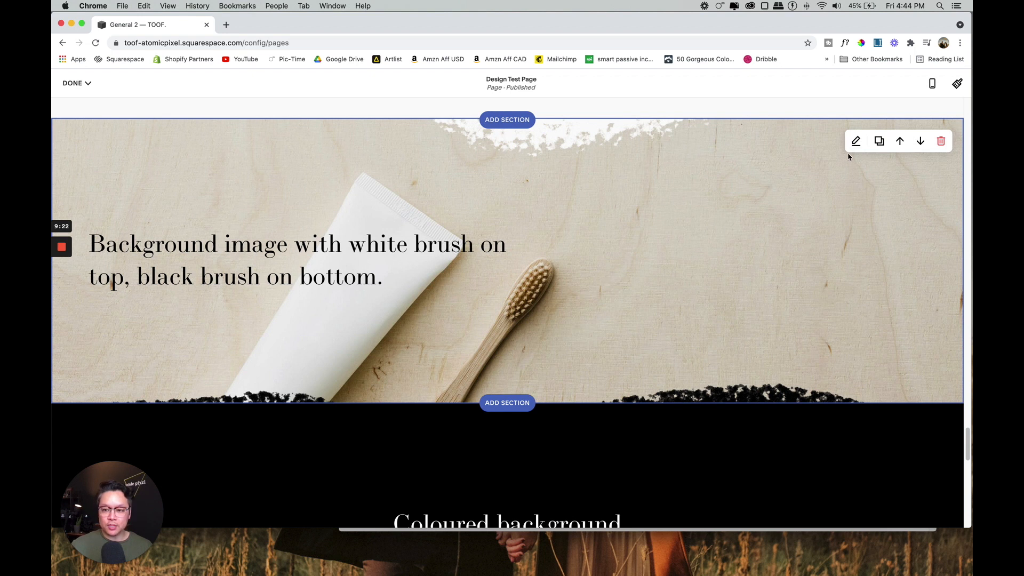
pyautogui.scroll(7, 766, 231)
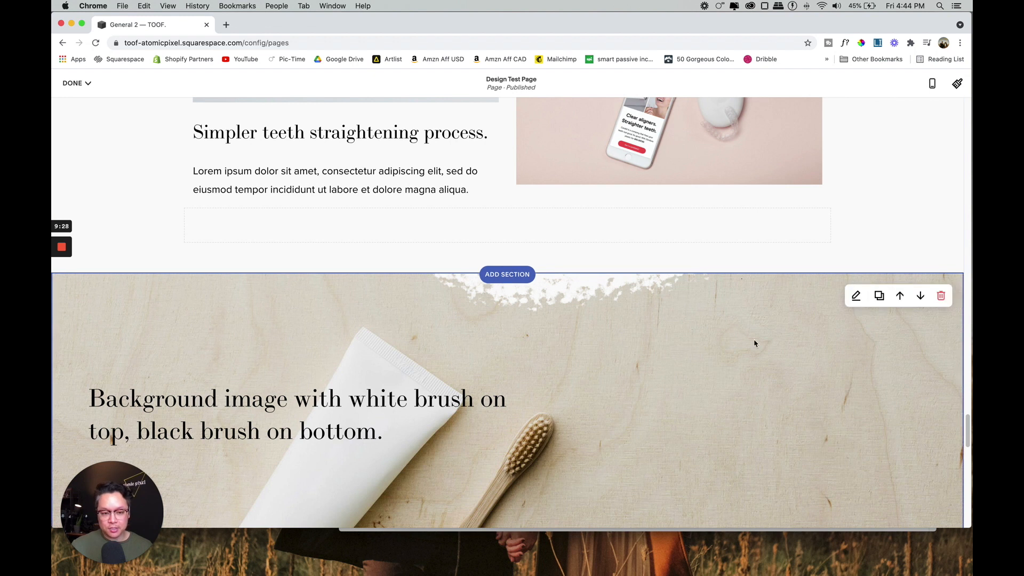
pyautogui.click(856, 296)
pyautogui.click(895, 305)
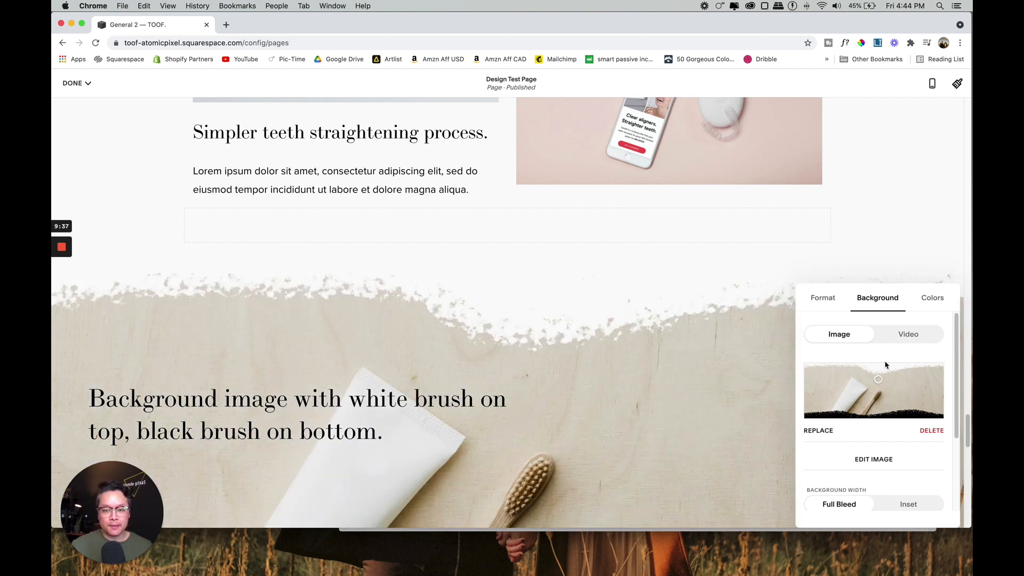
pyautogui.click(915, 208)
# Circle the white brush-stroke transition above the toothbrush section in red with the screen drawing tool, then exit drawing mode.
pyautogui.scroll(1, 915, 210)
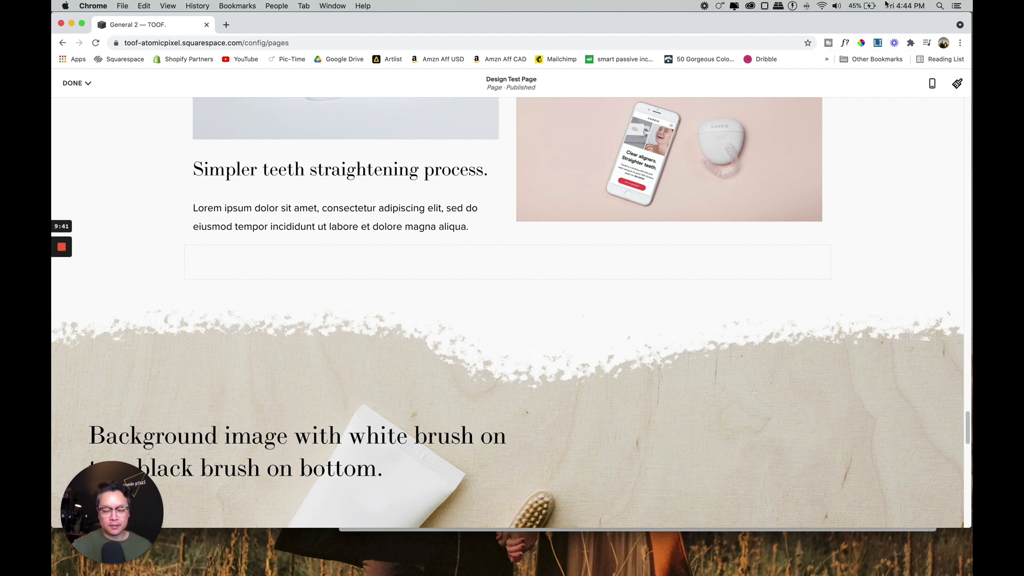
pyautogui.moveTo(53, 299)
pyautogui.click(57, 333)
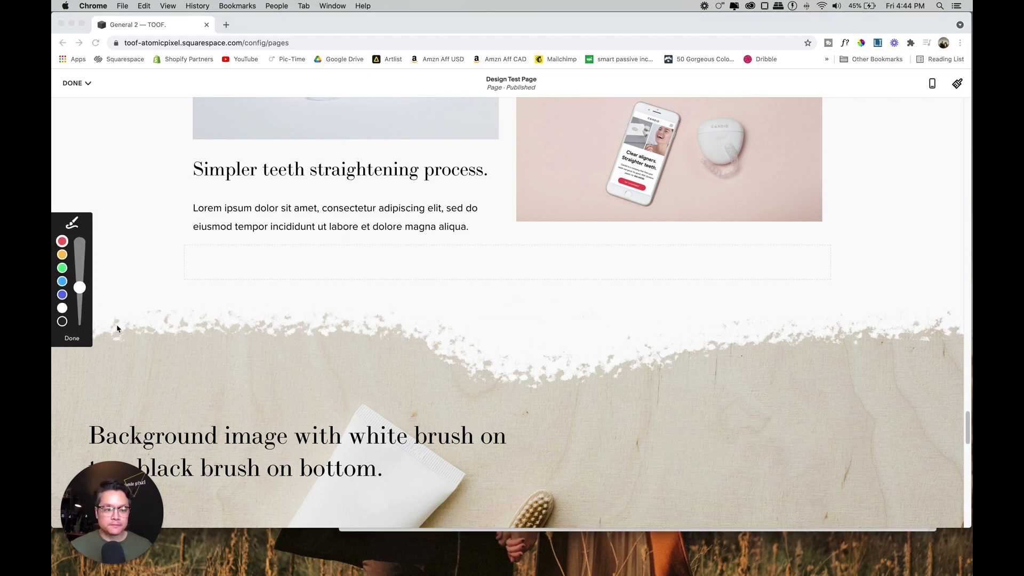
pyautogui.click(143, 299)
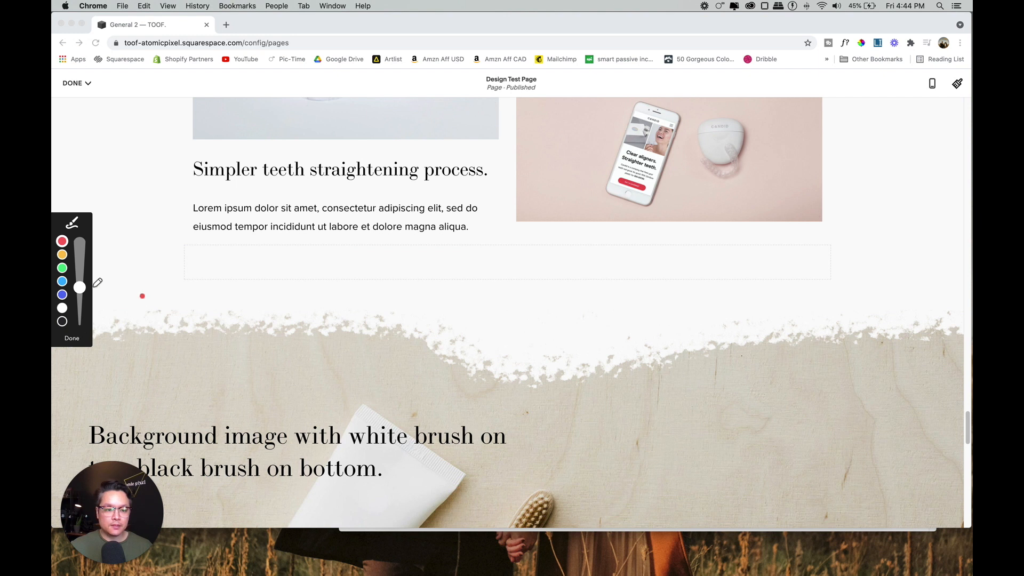
pyautogui.moveTo(102, 276)
pyautogui.mouseDown()
pyautogui.moveTo(961, 273)
pyautogui.moveTo(775, 415)
pyautogui.moveTo(171, 413)
pyautogui.moveTo(99, 271)
pyautogui.mouseUp()
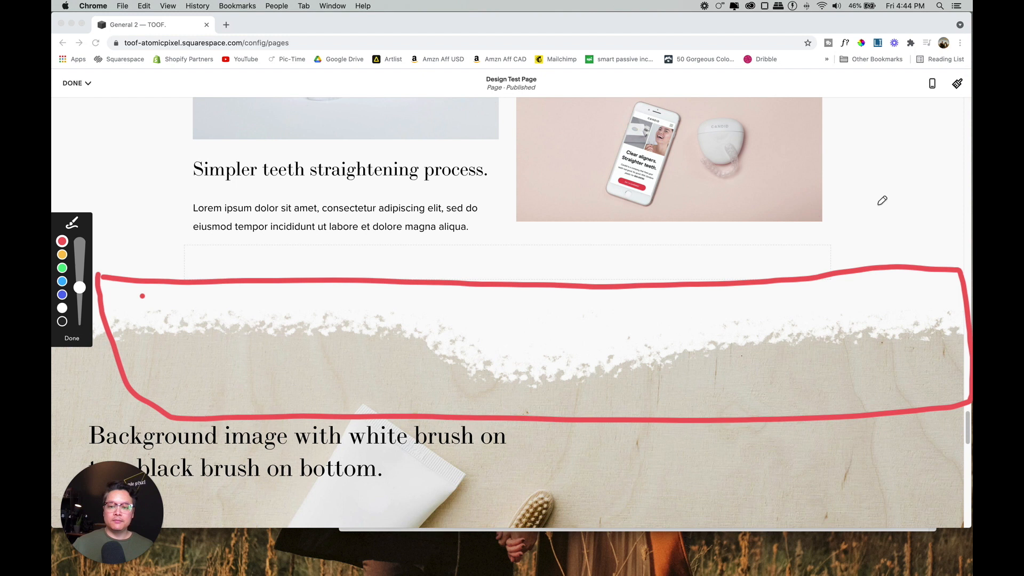
pyautogui.click(71, 339)
pyautogui.click(821, 369)
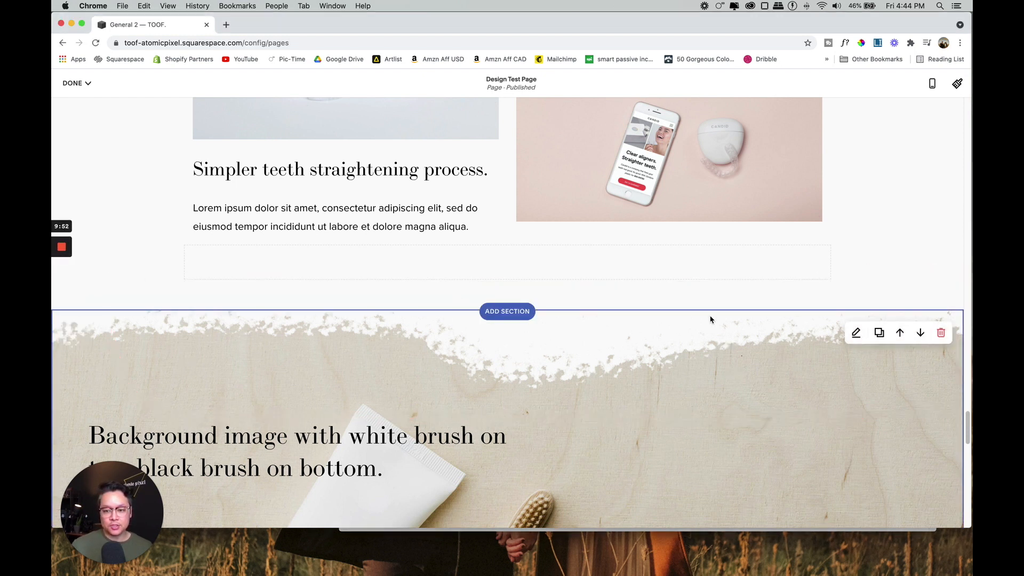
# Examine the white brush-stroke transition into the toothbrush section and inspect its background image in the section settings.
pyautogui.scroll(-2, 675, 375)
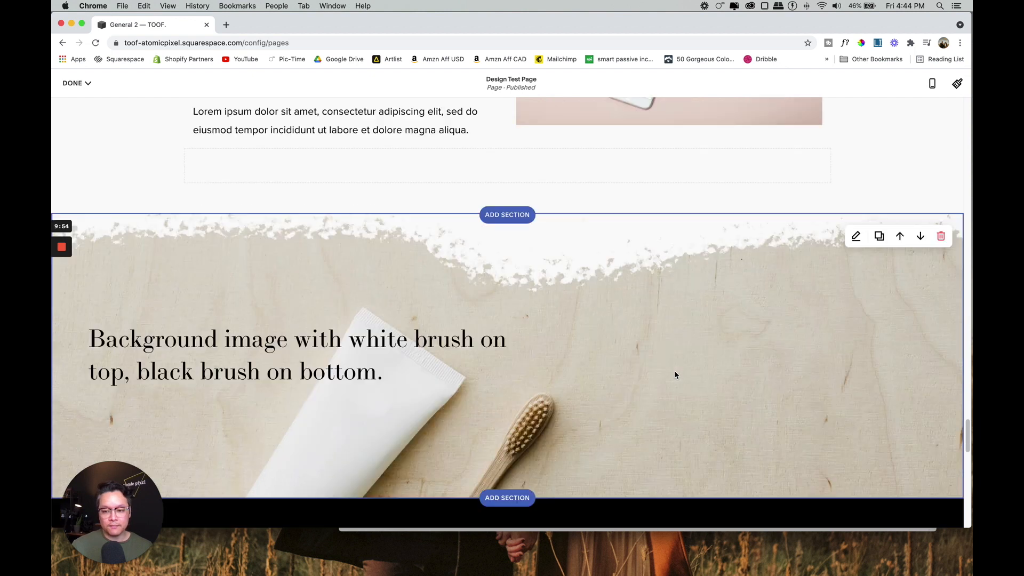
pyautogui.scroll(4, 674, 373)
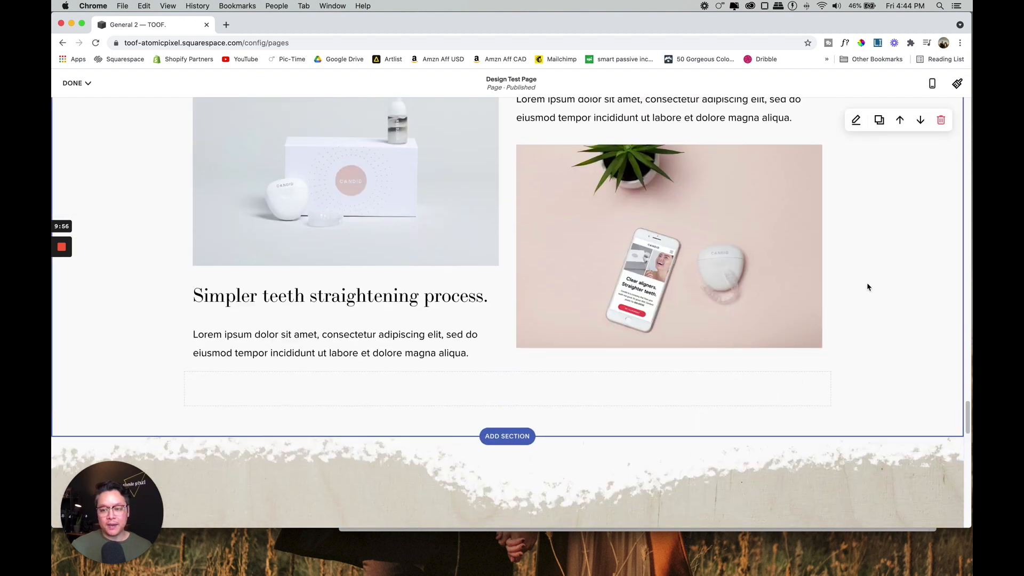
pyautogui.scroll(-5, 817, 454)
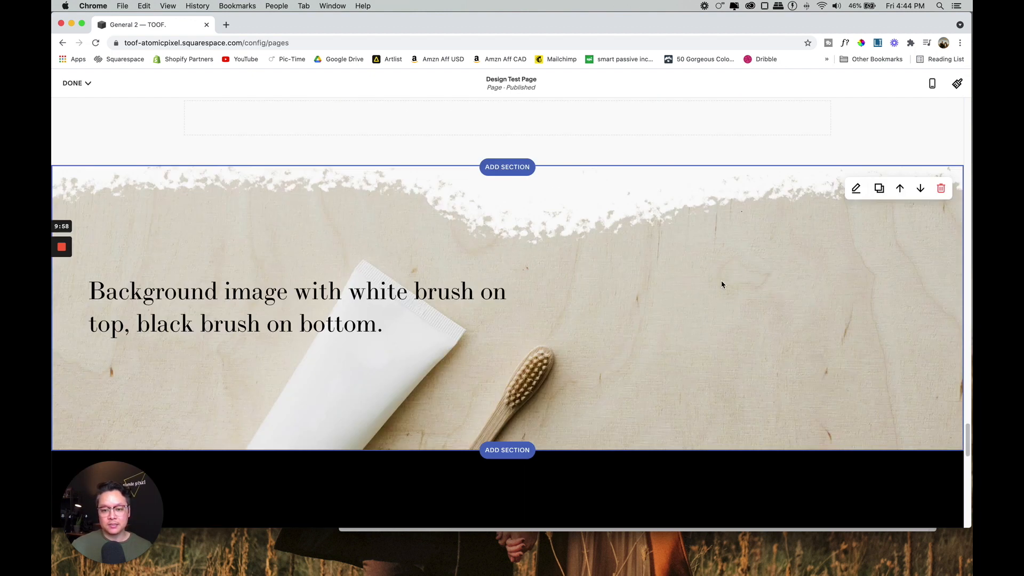
pyautogui.click(857, 189)
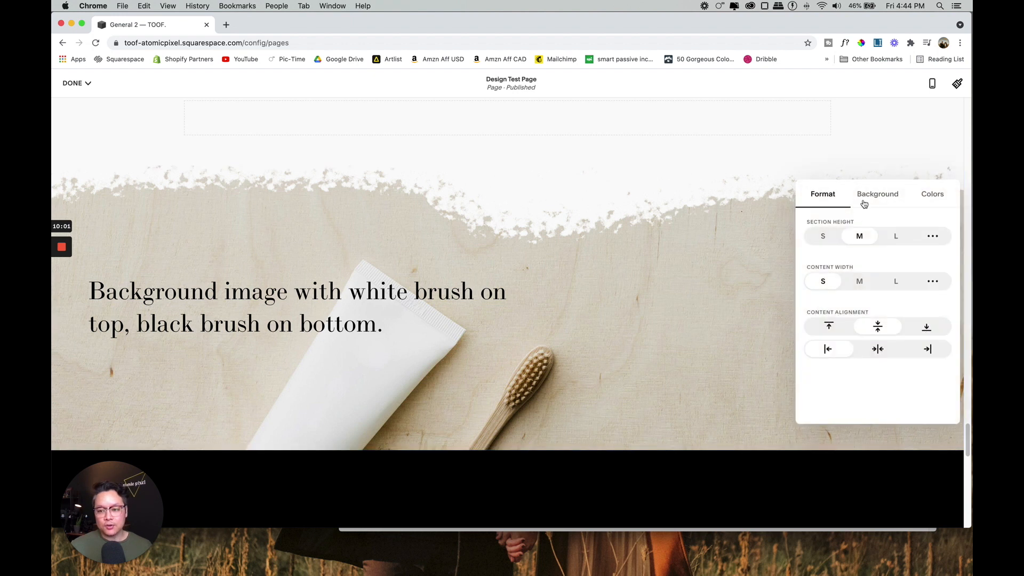
pyautogui.click(864, 202)
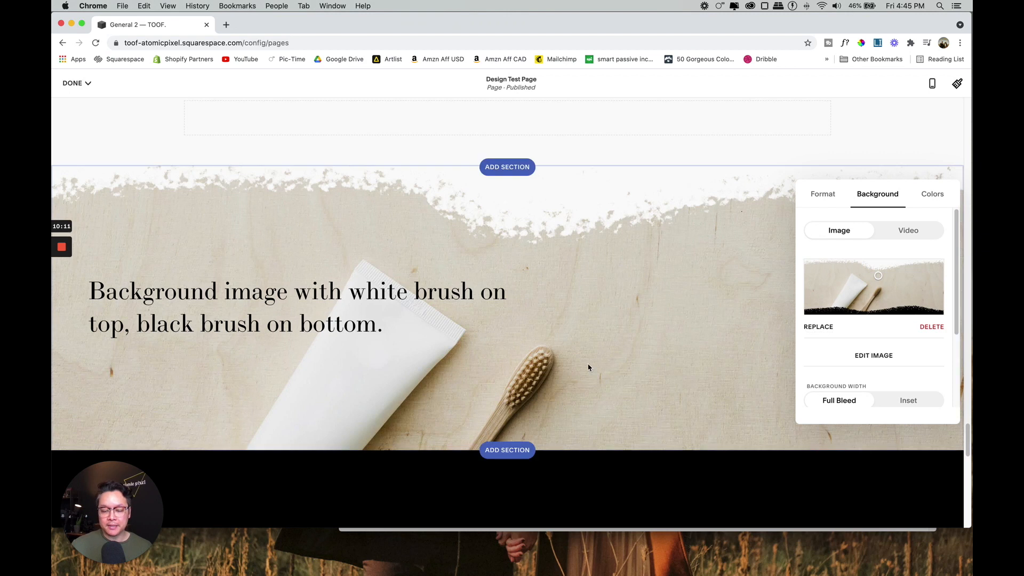
pyautogui.click(630, 265)
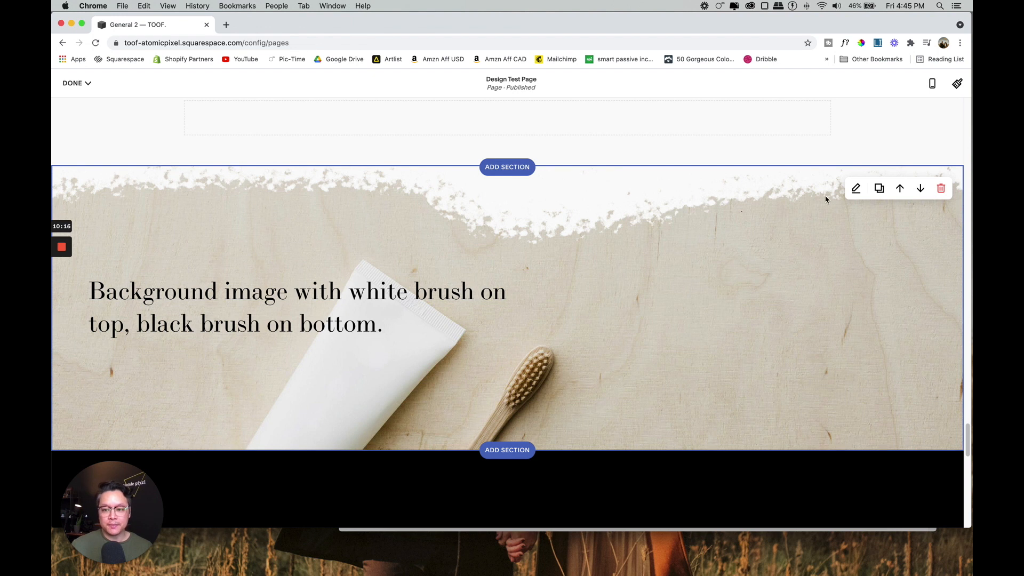
# Move the focal point of the toothbrush section's background image downward to reveal the black brush strokes along its lower edge.
pyautogui.scroll(-3, 846, 194)
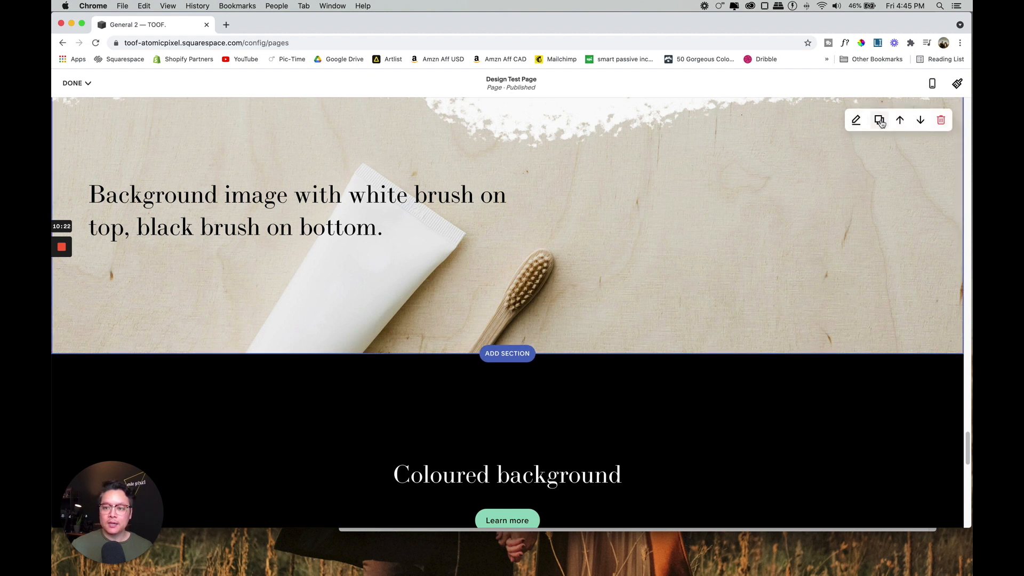
pyautogui.click(856, 119)
pyautogui.click(878, 124)
pyautogui.moveTo(878, 206); pyautogui.dragTo(879, 229)
pyautogui.click(731, 105)
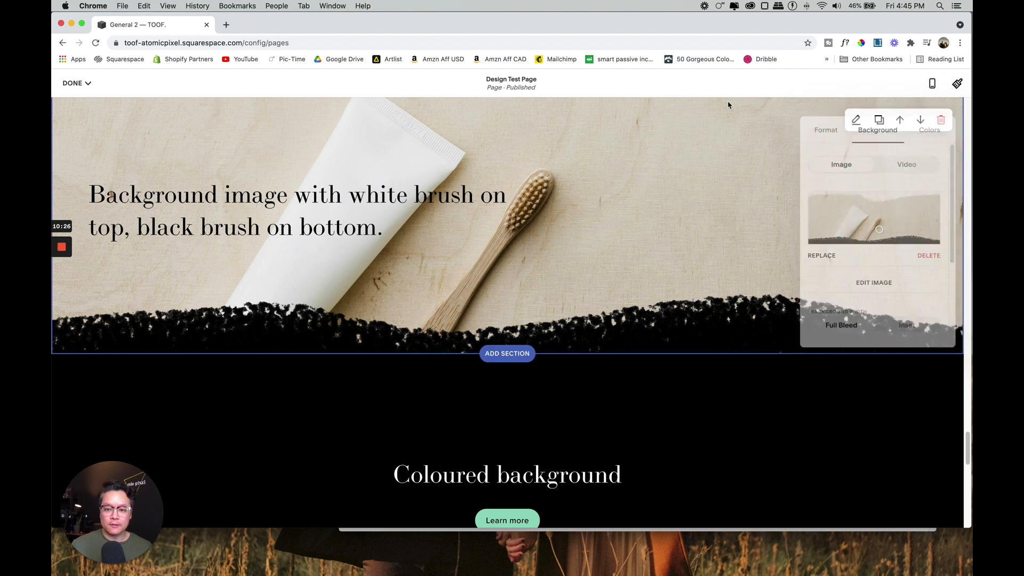
# Examine the black brush-stroke transitions from the toothbrush section through the Coloured background section to the white section below it.
pyautogui.scroll(2, 748, 190)
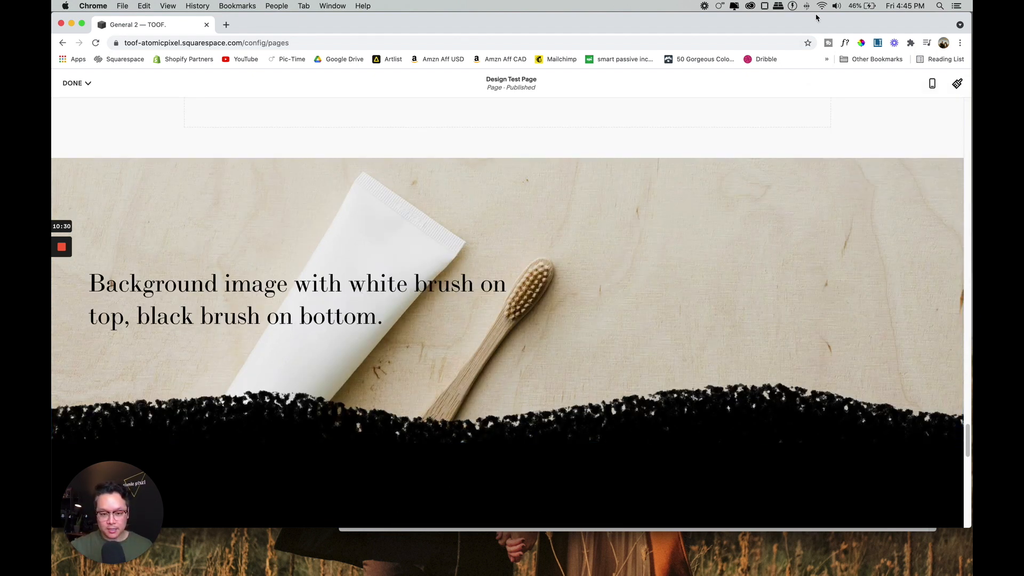
pyautogui.scroll(-2, 812, 302)
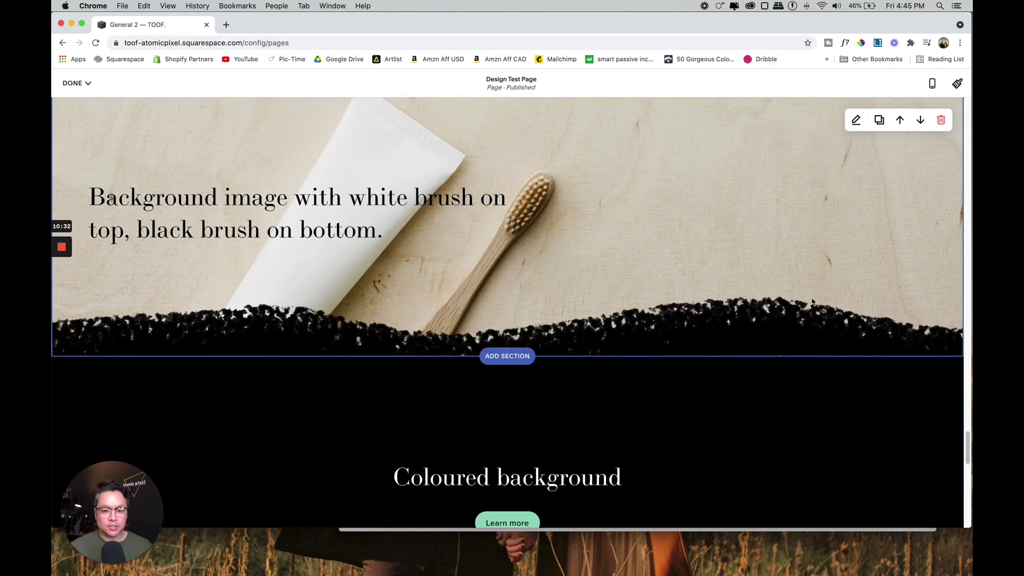
pyautogui.scroll(2, 812, 314)
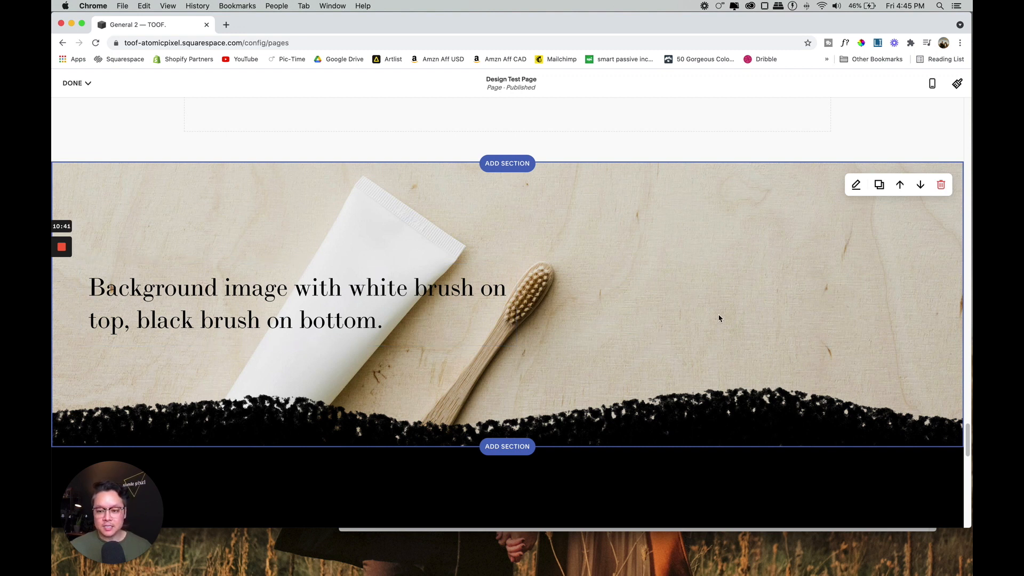
pyautogui.scroll(-2, 719, 318)
pyautogui.scroll(2, 719, 318)
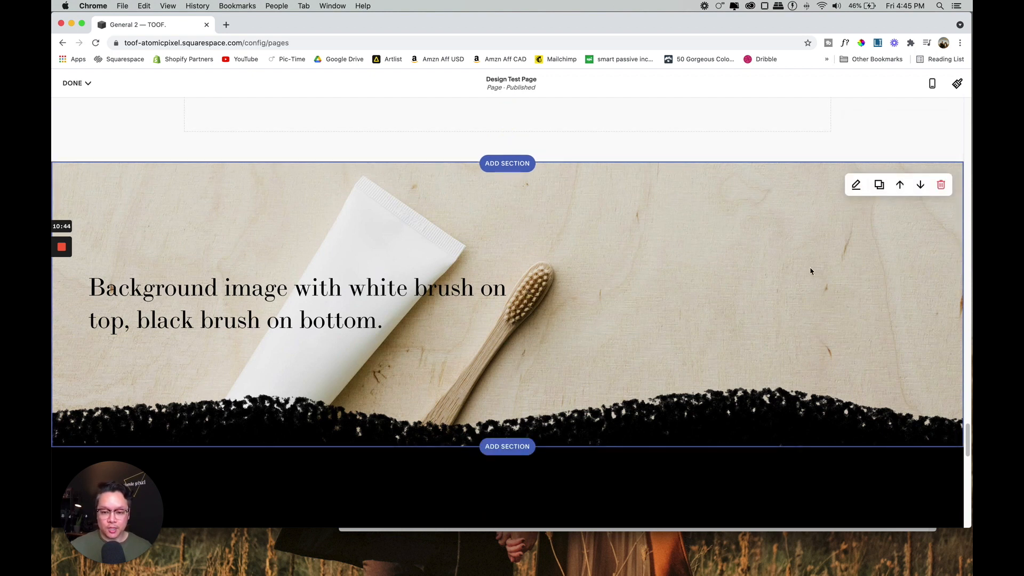
pyautogui.scroll(-5, 811, 271)
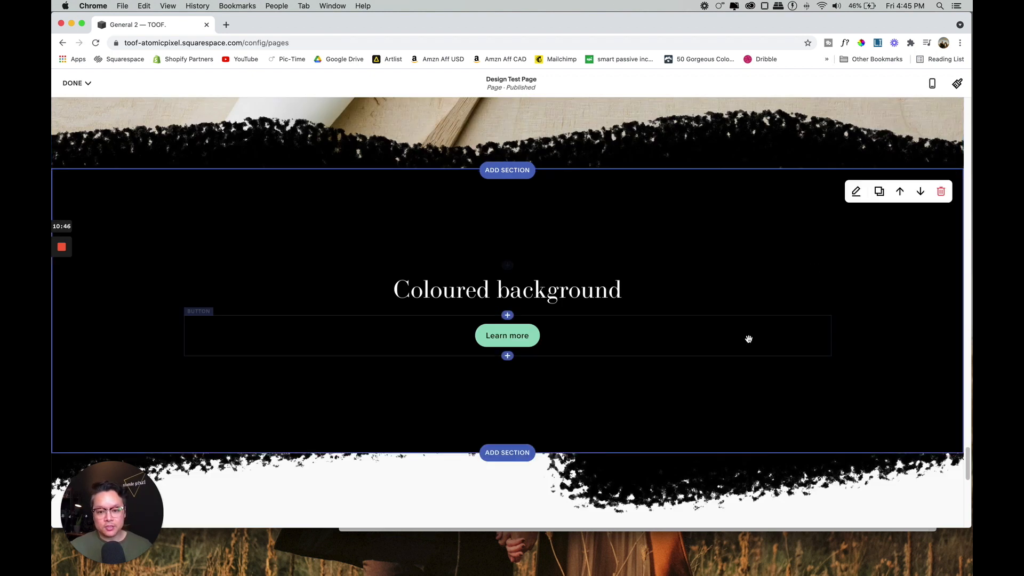
pyautogui.scroll(-2, 743, 343)
pyautogui.scroll(-5, 749, 339)
pyautogui.scroll(3, 638, 190)
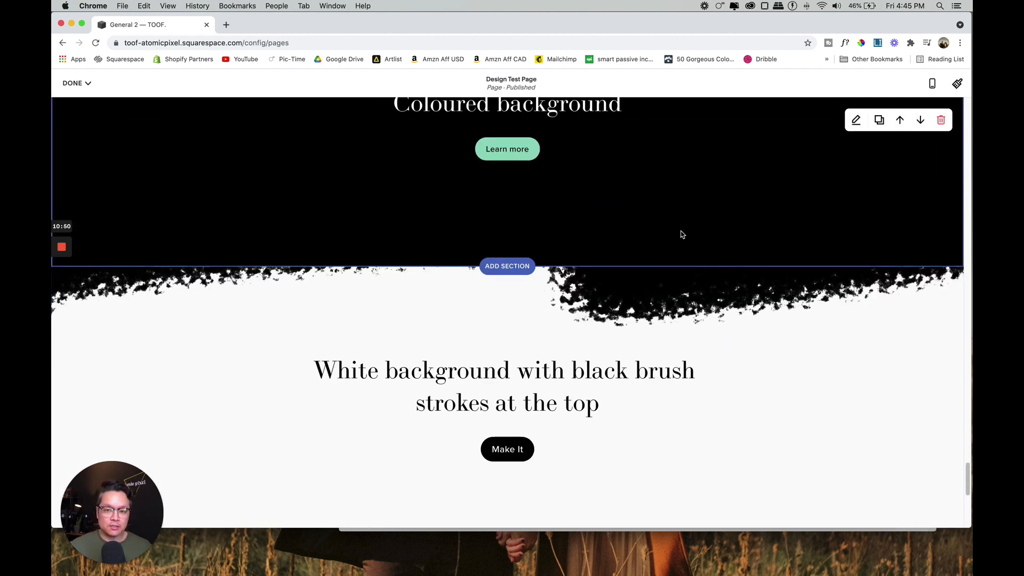
# Inspect the background image in the settings of the White background with black brush strokes at the top section.
pyautogui.scroll(-2, 765, 330)
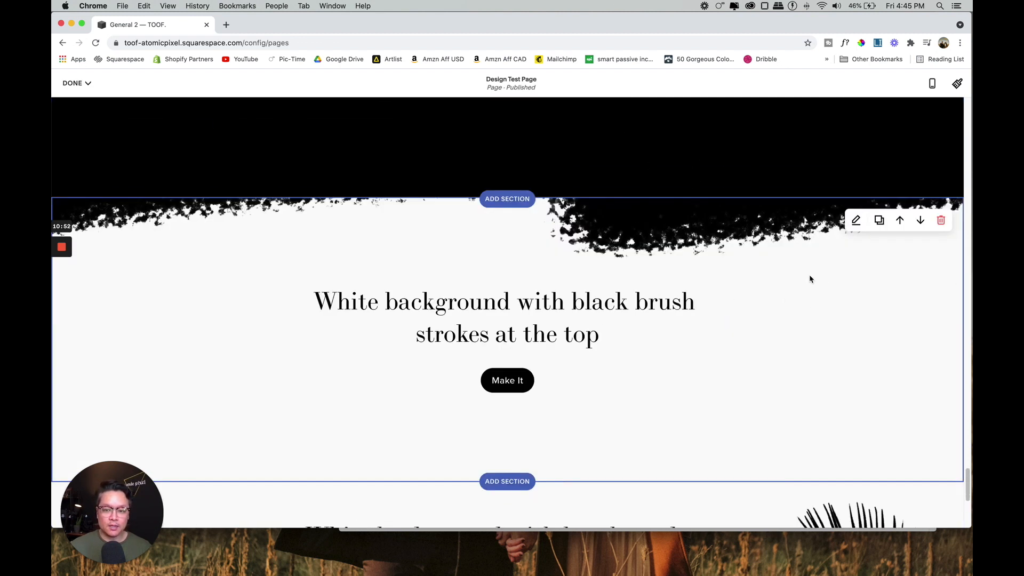
pyautogui.click(855, 221)
pyautogui.click(878, 226)
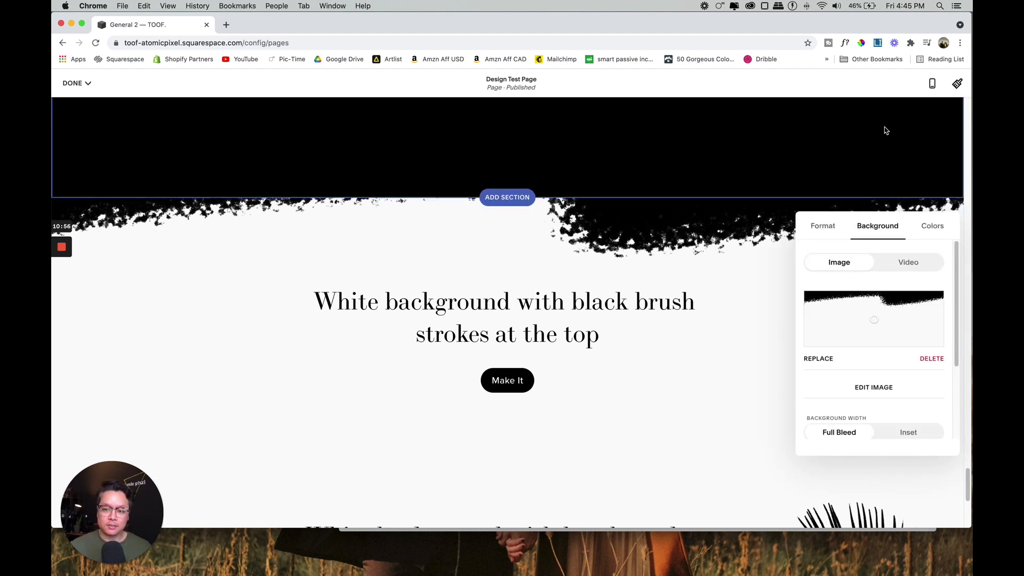
pyautogui.click(756, 325)
# Move the focal point of the palm leaves section's background image downward so its black brush strokes blend into the footer.
pyautogui.scroll(-4, 755, 325)
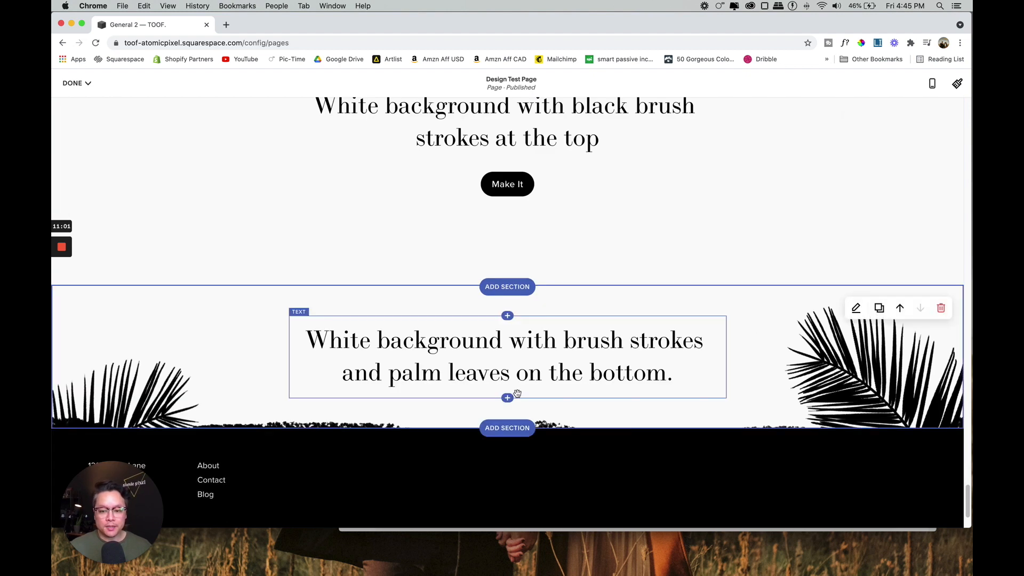
pyautogui.click(857, 305)
pyautogui.click(880, 288)
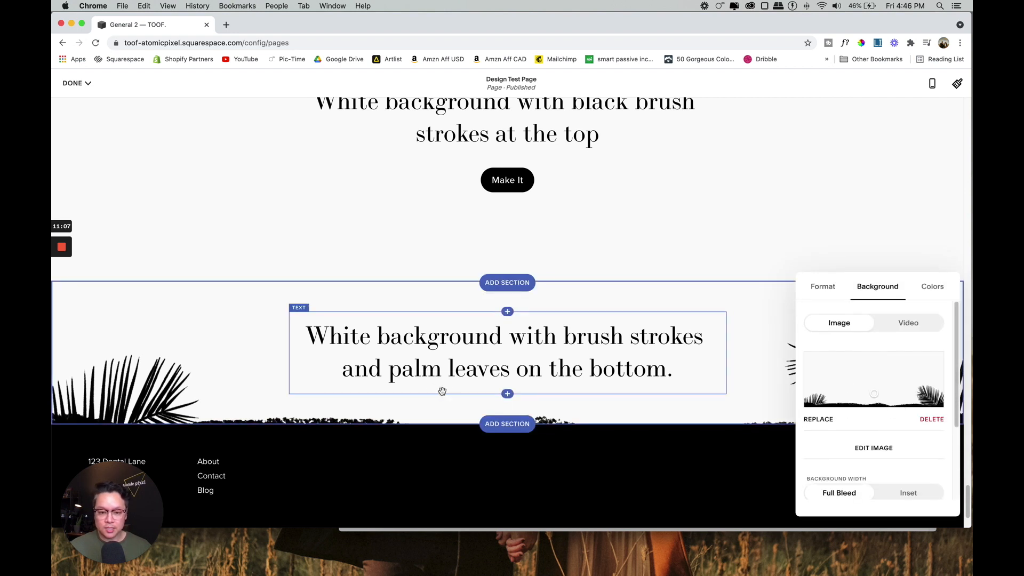
pyautogui.moveTo(879, 398); pyautogui.dragTo(878, 400)
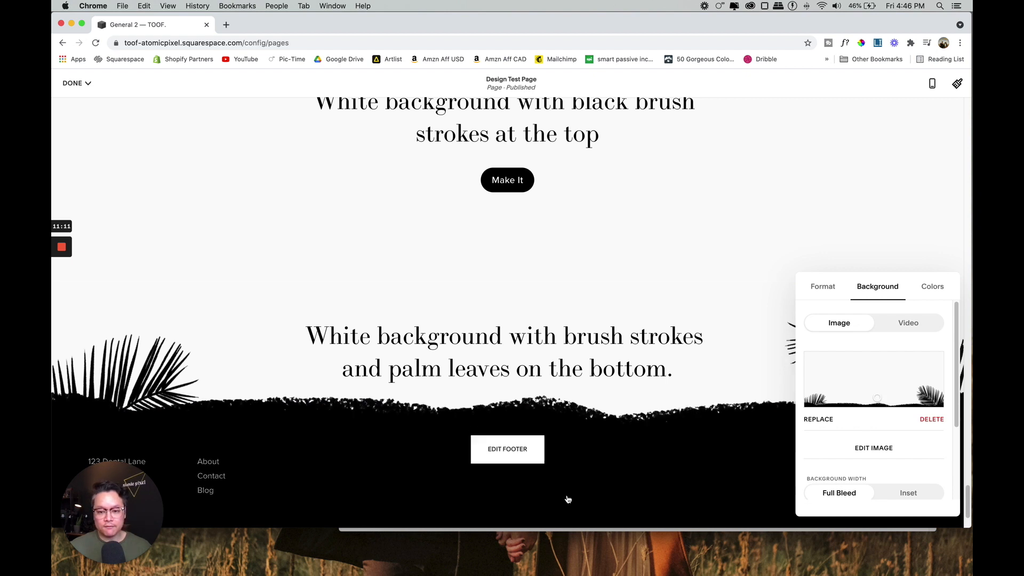
pyautogui.click(750, 227)
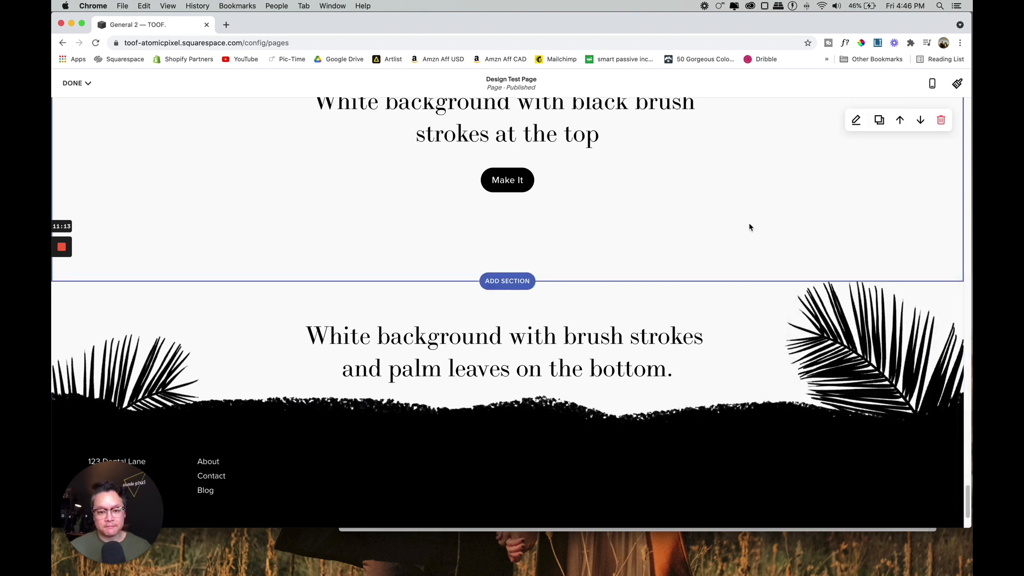
pyautogui.scroll(-4, 750, 373)
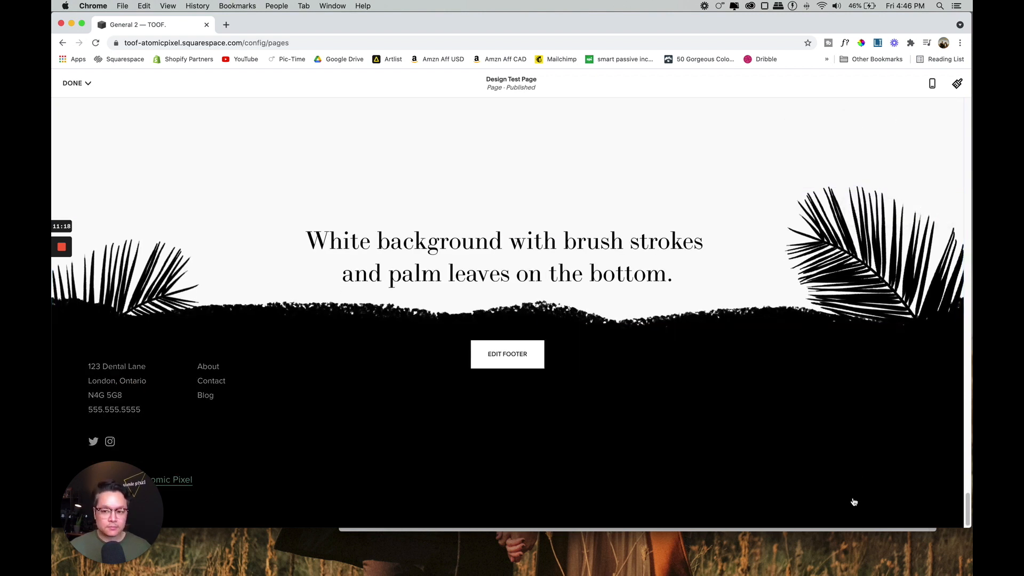
# Compare the three sample images in the PNG vs JPG photos section, including their brush strokes and borders.
pyautogui.scroll(10, 853, 498)
pyautogui.scroll(15, 854, 504)
pyautogui.scroll(-8, 854, 504)
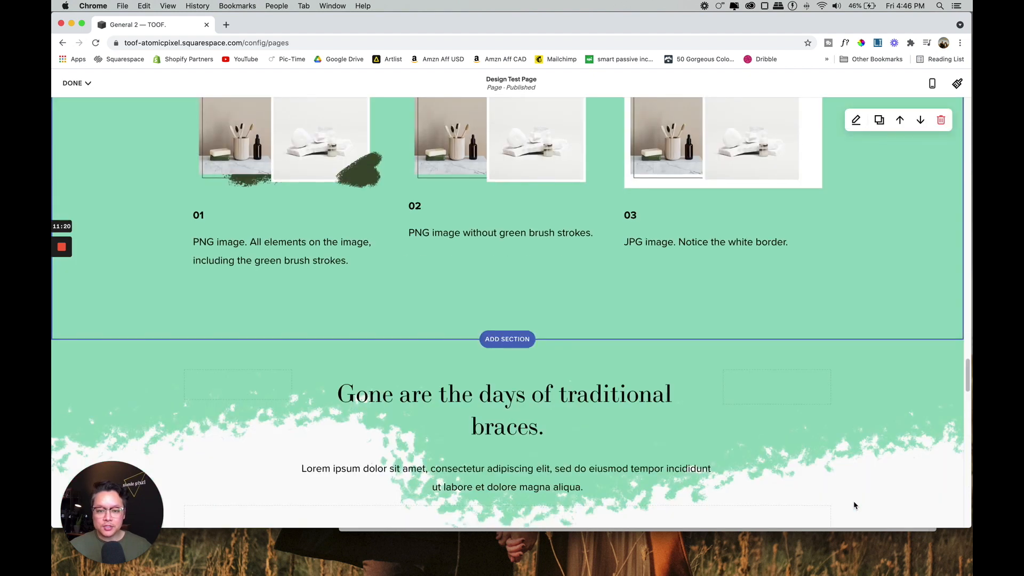
pyautogui.scroll(2, 854, 505)
pyautogui.scroll(2, 856, 501)
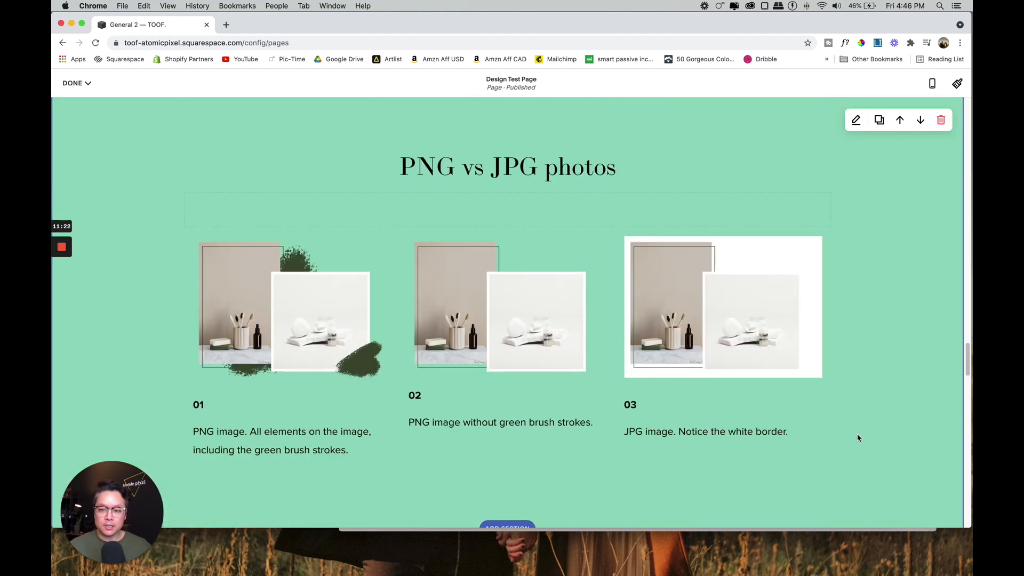
pyautogui.scroll(1, 857, 438)
pyautogui.scroll(1, 858, 438)
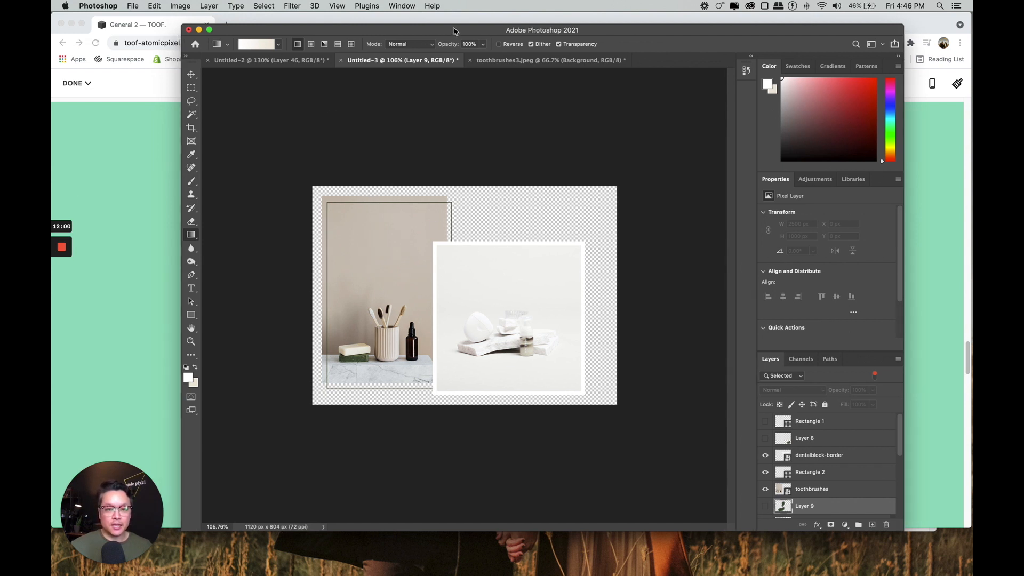
# Compare the layered toothbrush and product composition on its transparent canvas in Photoshop with the page's PNG and JPG samples, moving the Photoshop window aside.
pyautogui.moveTo(449, 29); pyautogui.dragTo(449, 0)
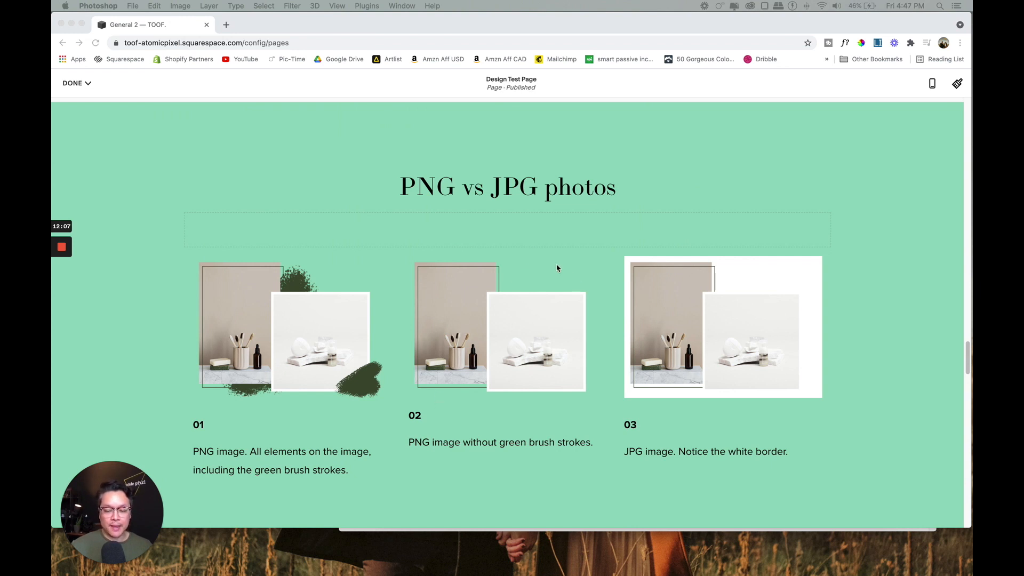
pyautogui.moveTo(470, 0); pyautogui.dragTo(464, 52)
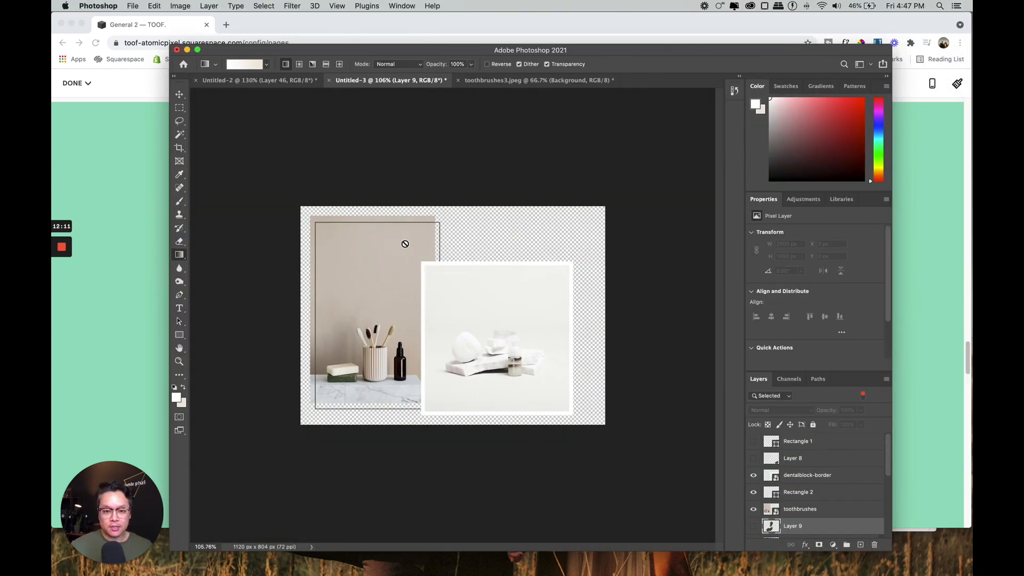
pyautogui.moveTo(271, 49); pyautogui.dragTo(383, 52)
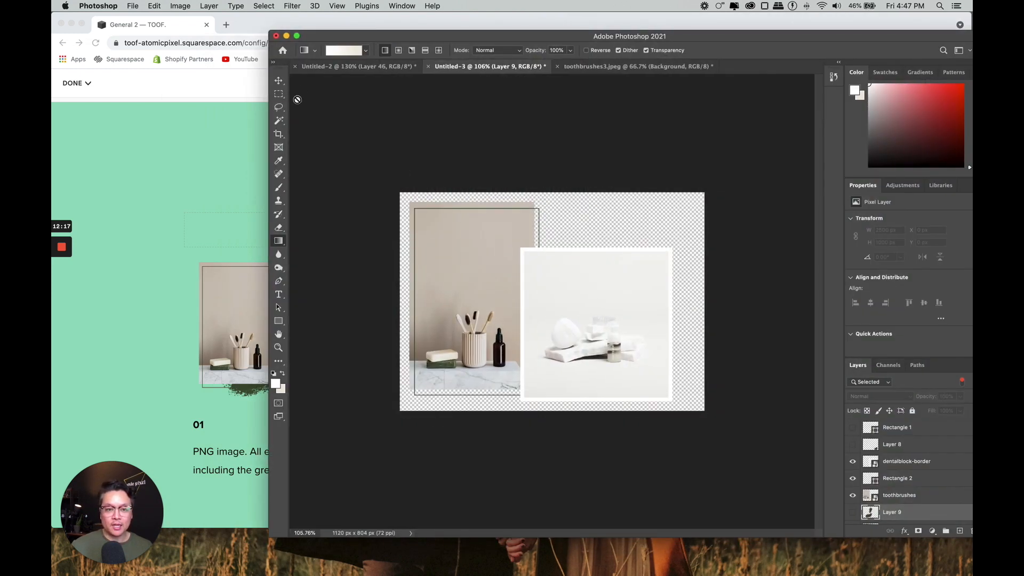
pyautogui.moveTo(326, 38); pyautogui.dragTo(1023, 38)
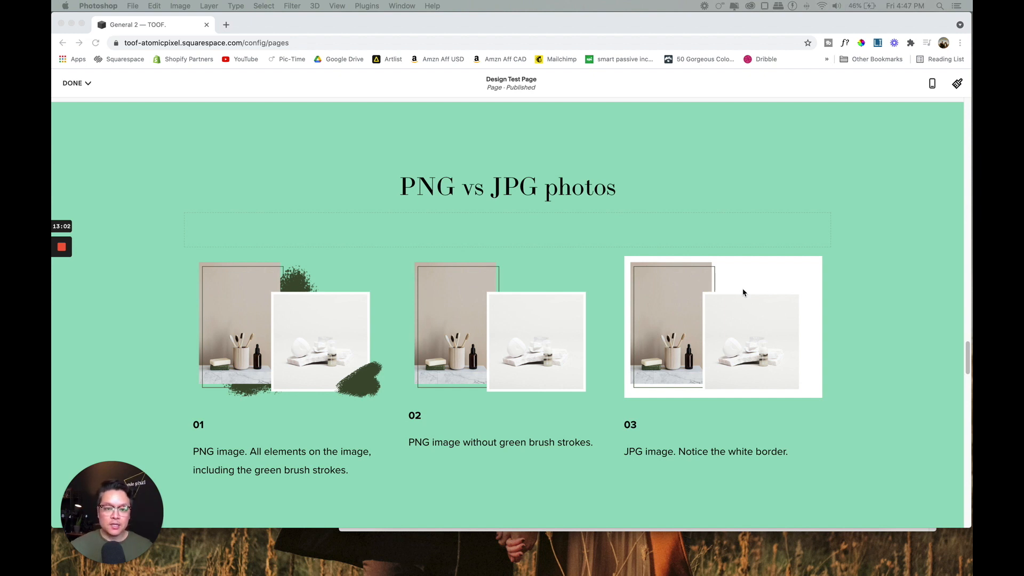
# Review the page from the Jazz it up header to the green brush-stroke transition and return to the first overlapping-image section.
pyautogui.scroll(20, 731, 348)
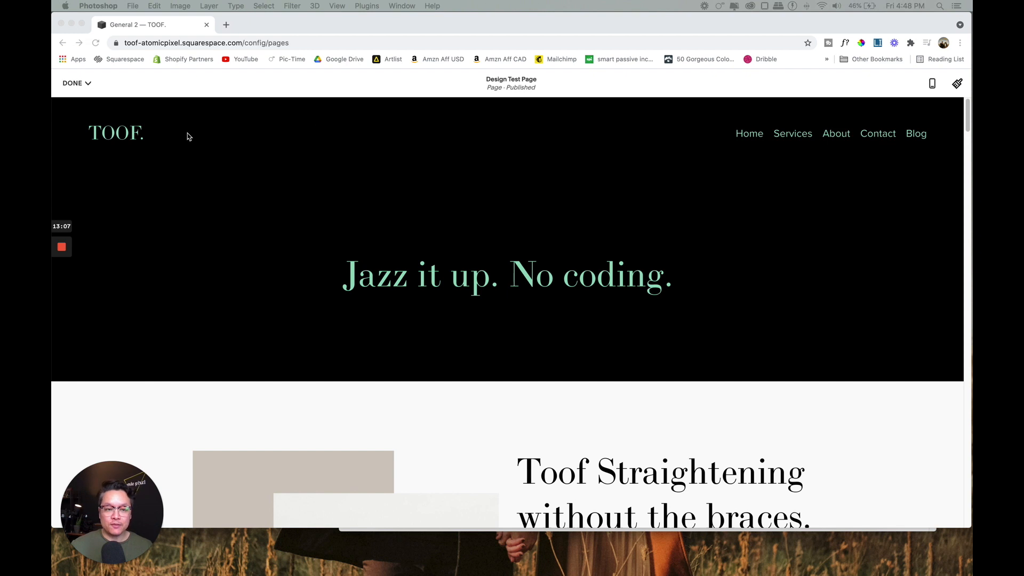
pyautogui.scroll(-1, 634, 247)
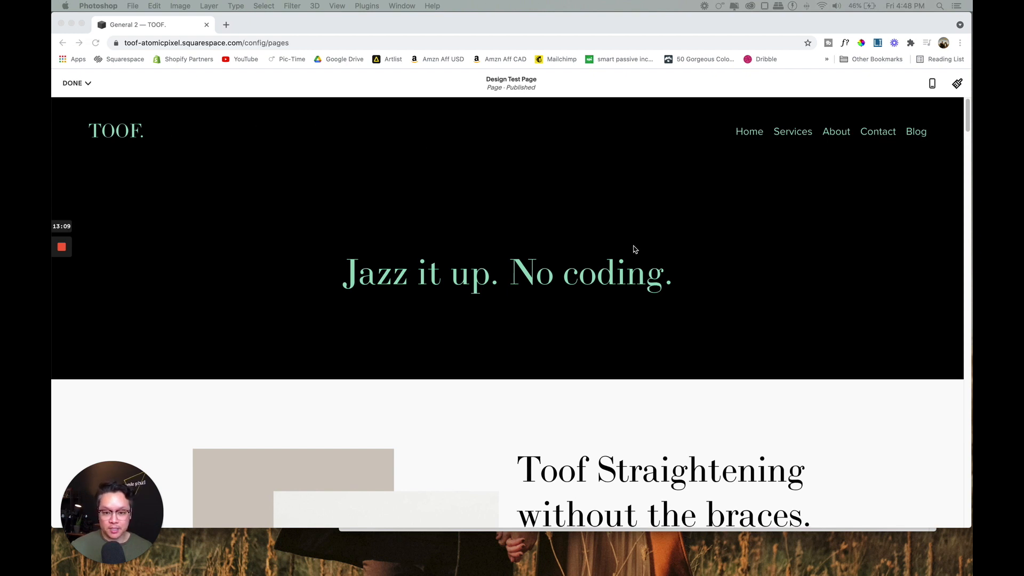
pyautogui.scroll(-15, 635, 249)
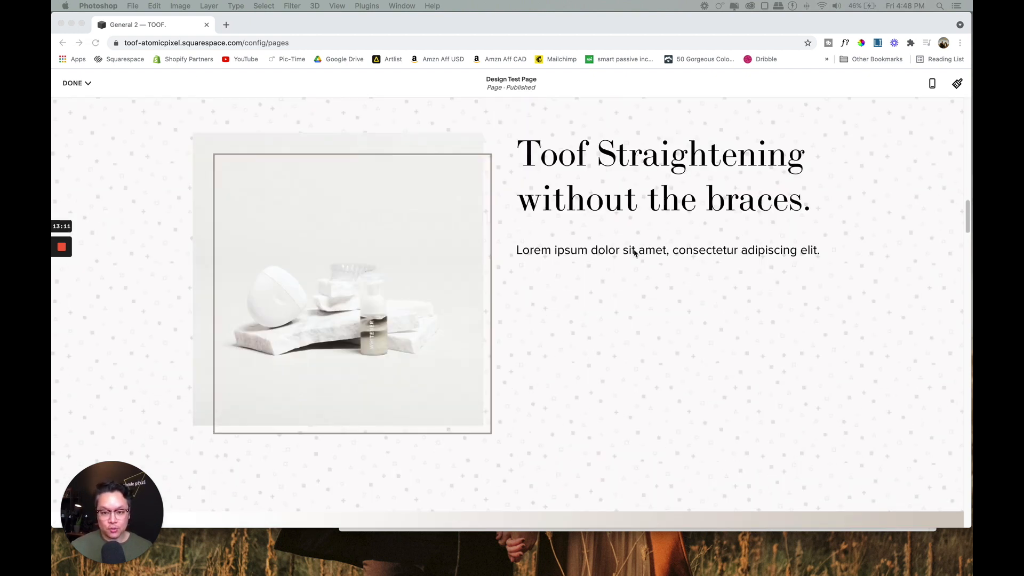
pyautogui.scroll(-20, 635, 252)
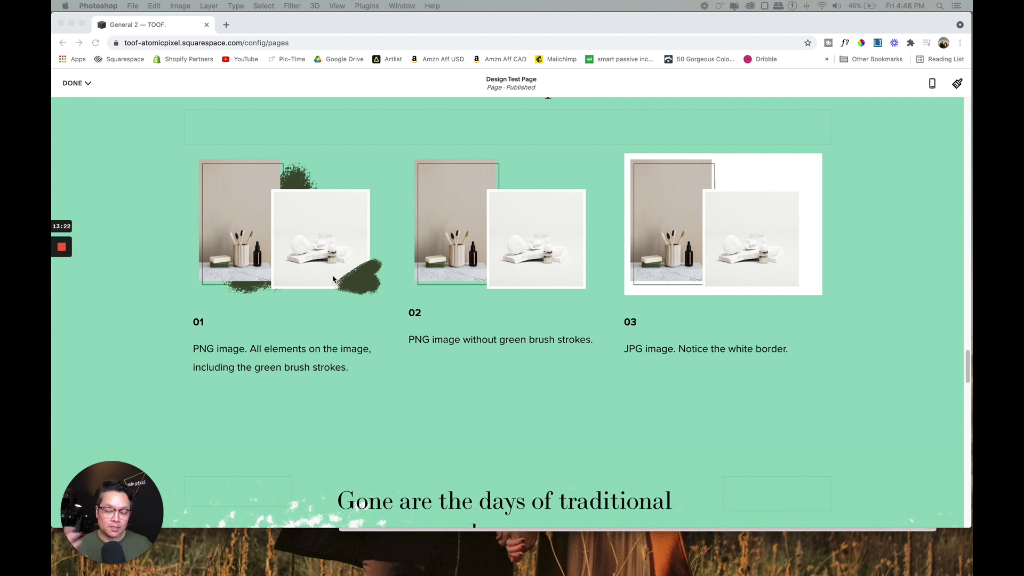
pyautogui.scroll(-4, 618, 414)
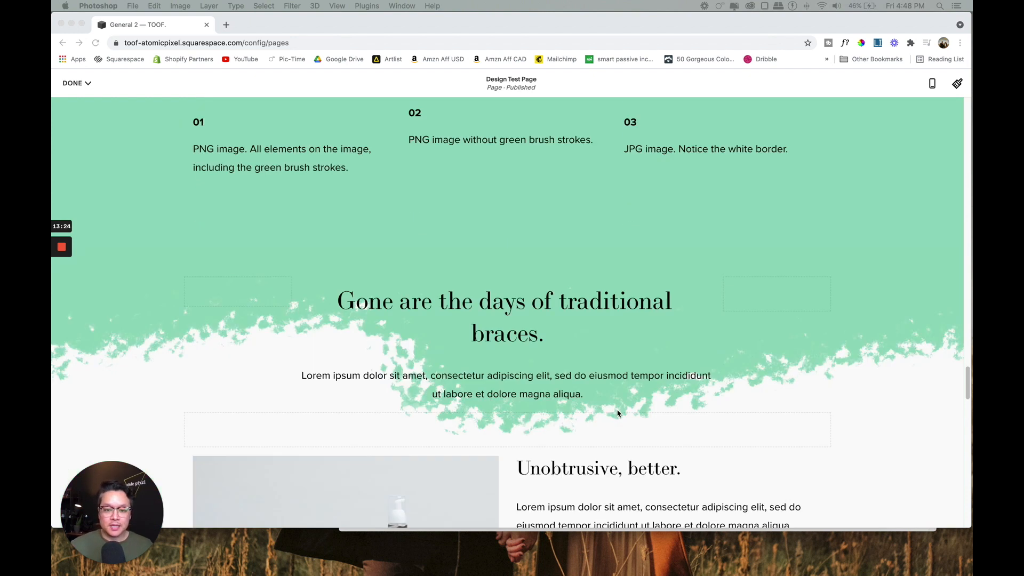
pyautogui.scroll(20, 618, 414)
pyautogui.scroll(10, 618, 414)
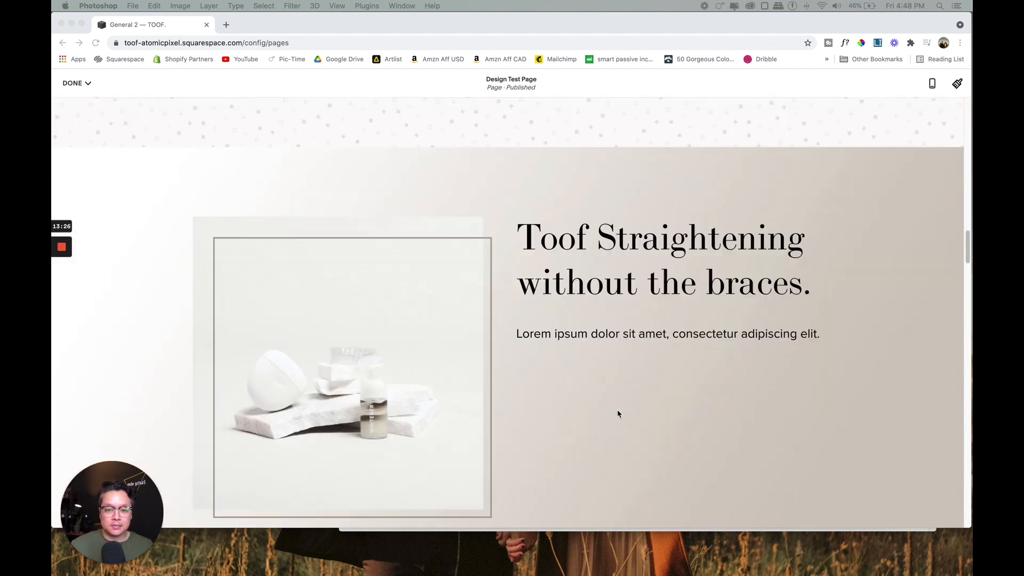
pyautogui.scroll(-4, 377, 310)
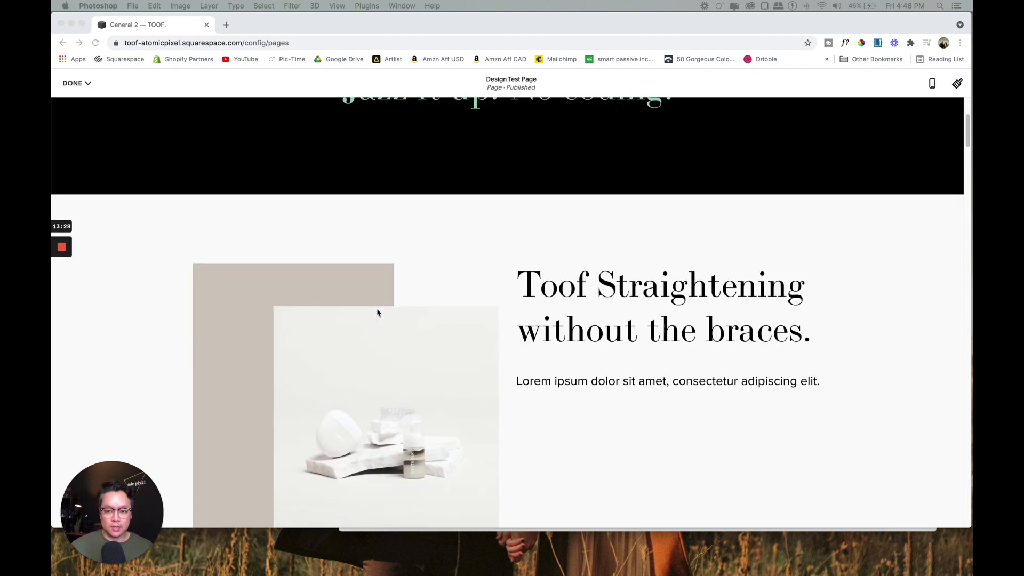
pyautogui.scroll(2, 448, 272)
pyautogui.scroll(-6, 429, 261)
pyautogui.scroll(2, 430, 263)
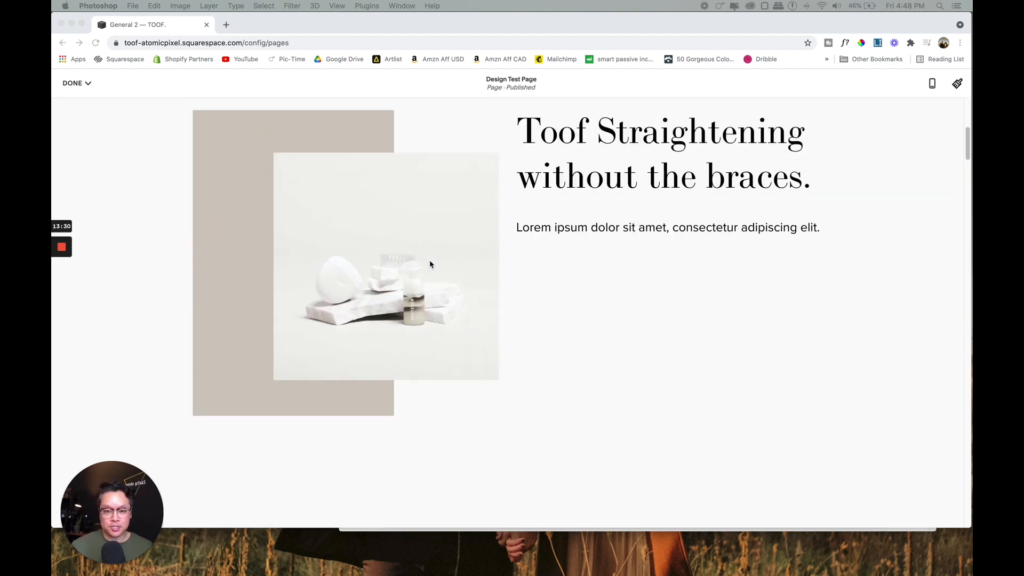
# Examine each design sample in turn, from the overlapping image through the framed, patterned and brush-stroke sections to the palm leaves above the footer.
pyautogui.click(968, 141)
pyautogui.moveTo(968, 141); pyautogui.dragTo(968, 133)
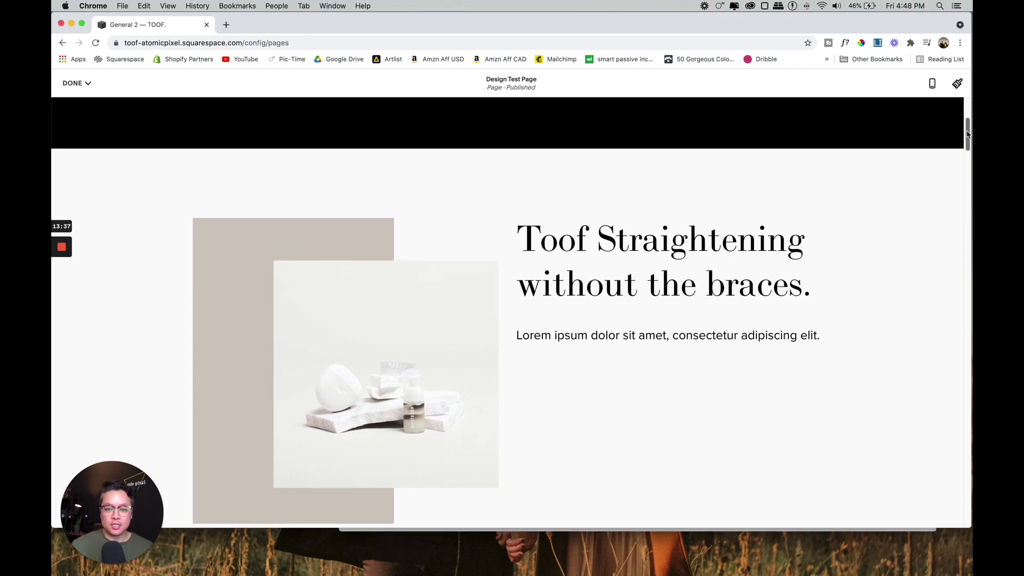
pyautogui.moveTo(968, 134); pyautogui.dragTo(969, 168)
pyautogui.scroll(-5, 670, 258)
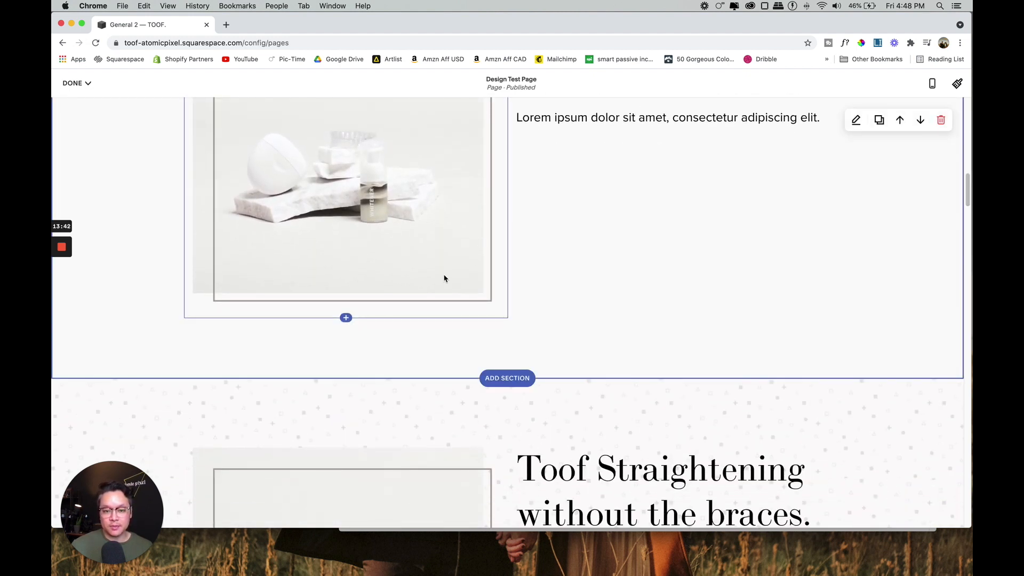
pyautogui.moveTo(969, 186); pyautogui.dragTo(970, 205)
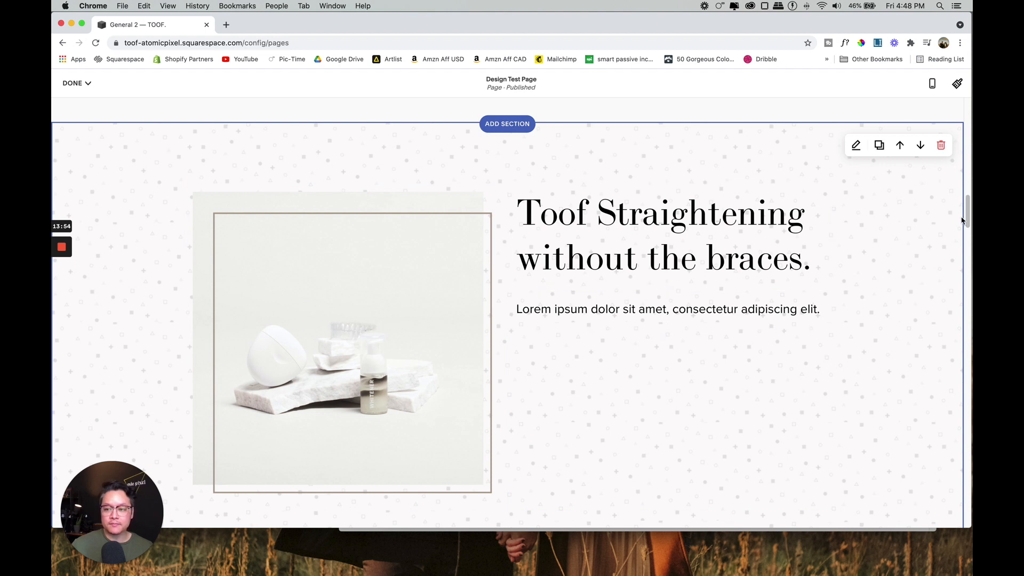
pyautogui.moveTo(968, 211); pyautogui.dragTo(969, 297)
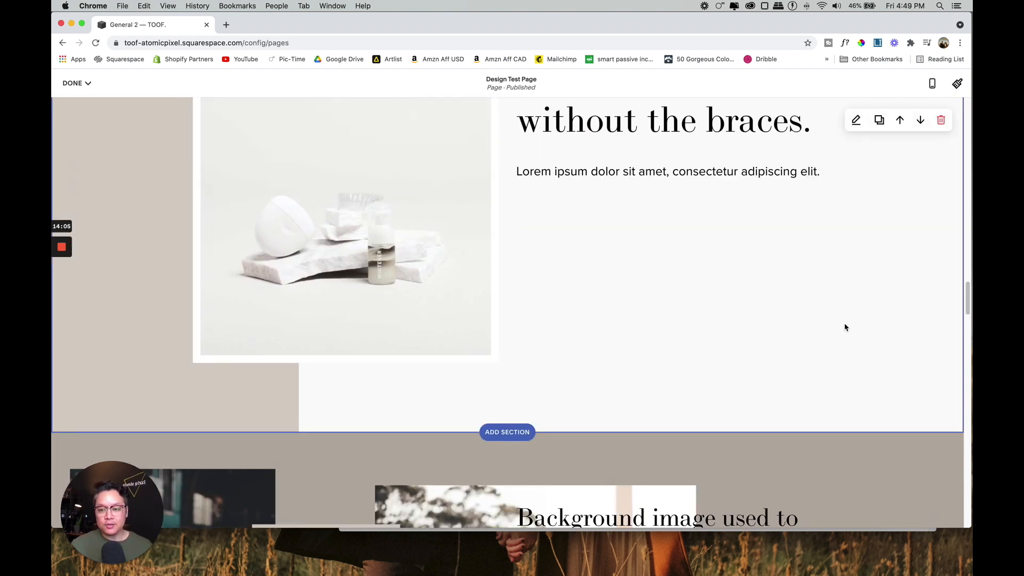
pyautogui.moveTo(967, 293); pyautogui.dragTo(971, 323)
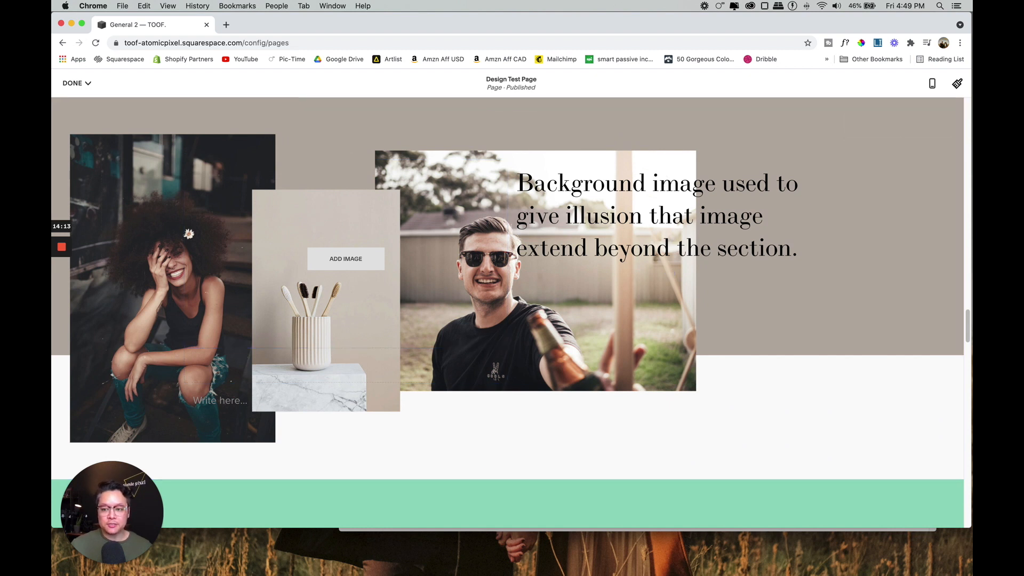
pyautogui.moveTo(968, 341); pyautogui.dragTo(964, 399)
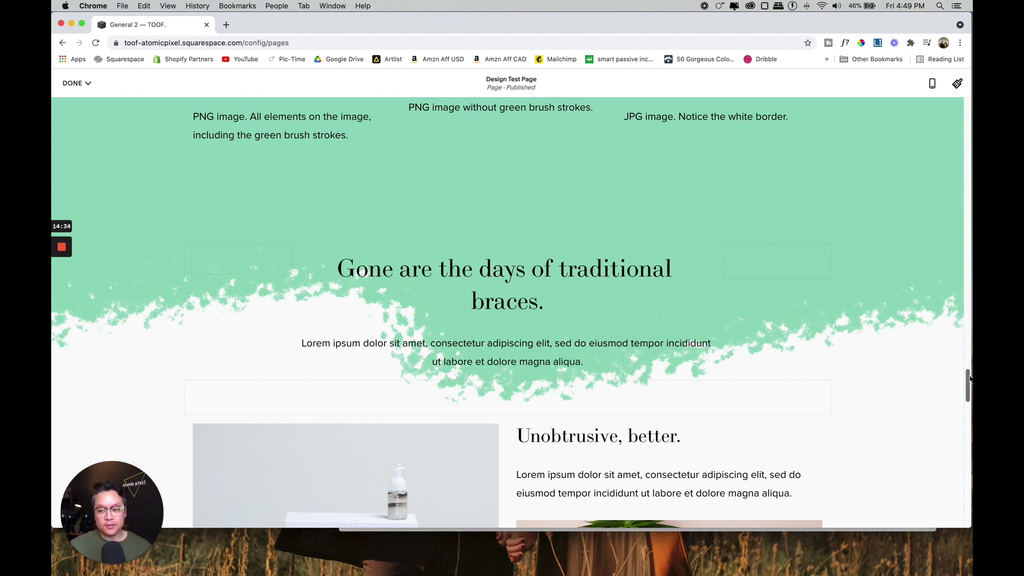
pyautogui.moveTo(969, 378); pyautogui.dragTo(971, 491)
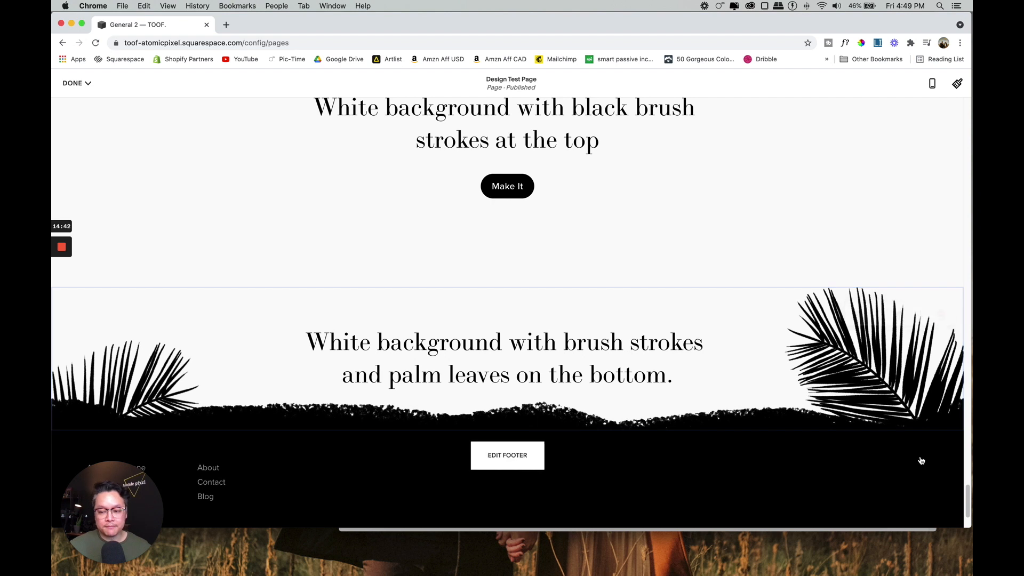
pyautogui.scroll(3, 970, 493)
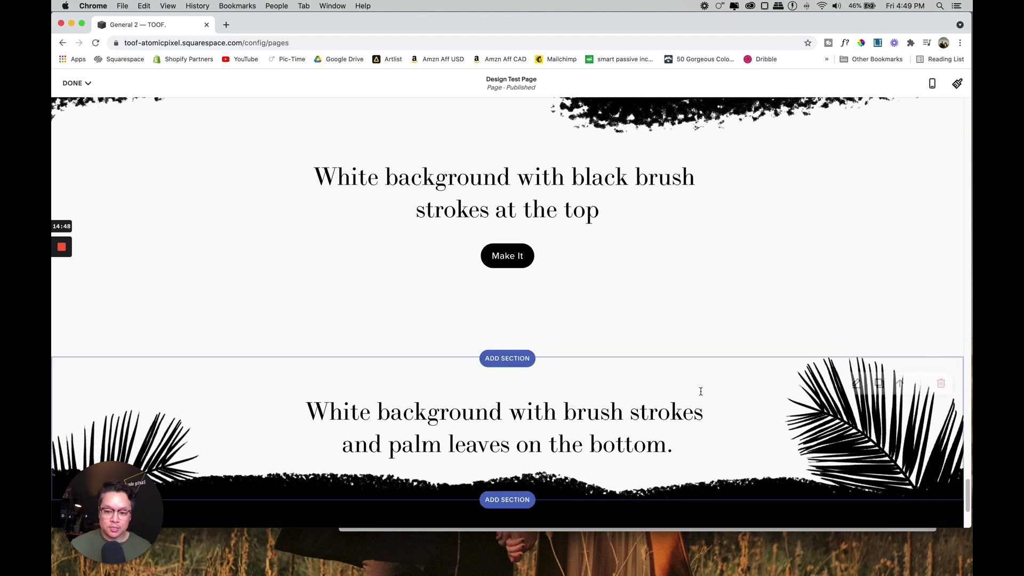
pyautogui.scroll(-5, 678, 384)
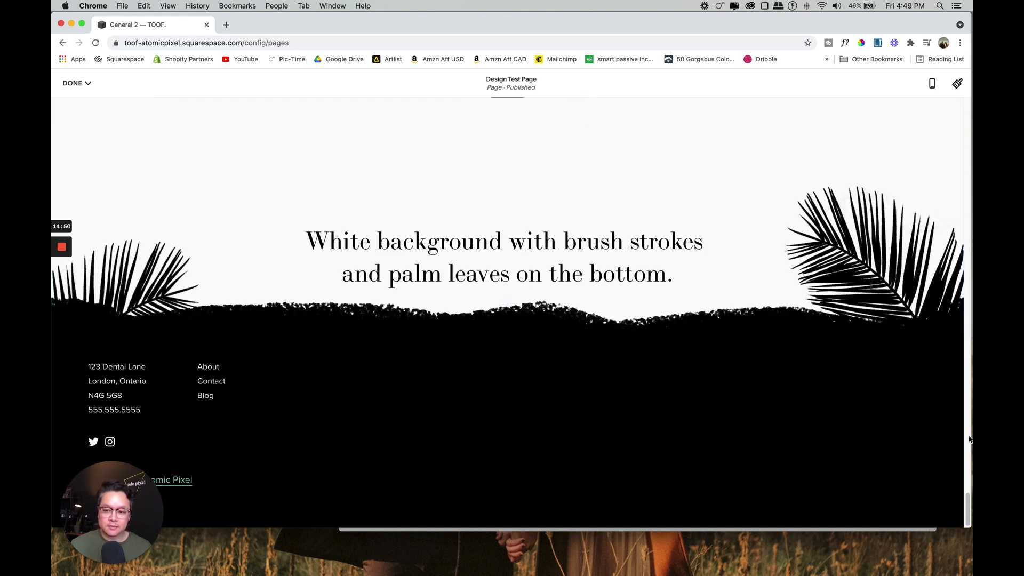
# Open the design settings of the product box image beside Unobtrusive, better. and give the image the caption CAPTION.
pyautogui.moveTo(965, 481); pyautogui.dragTo(969, 406)
pyautogui.click(394, 322)
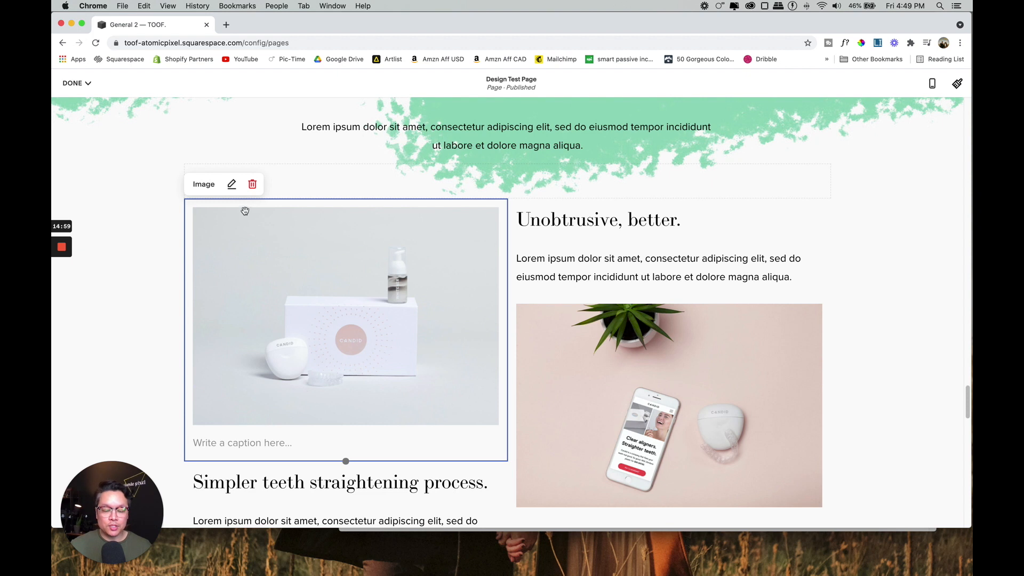
pyautogui.click(232, 184)
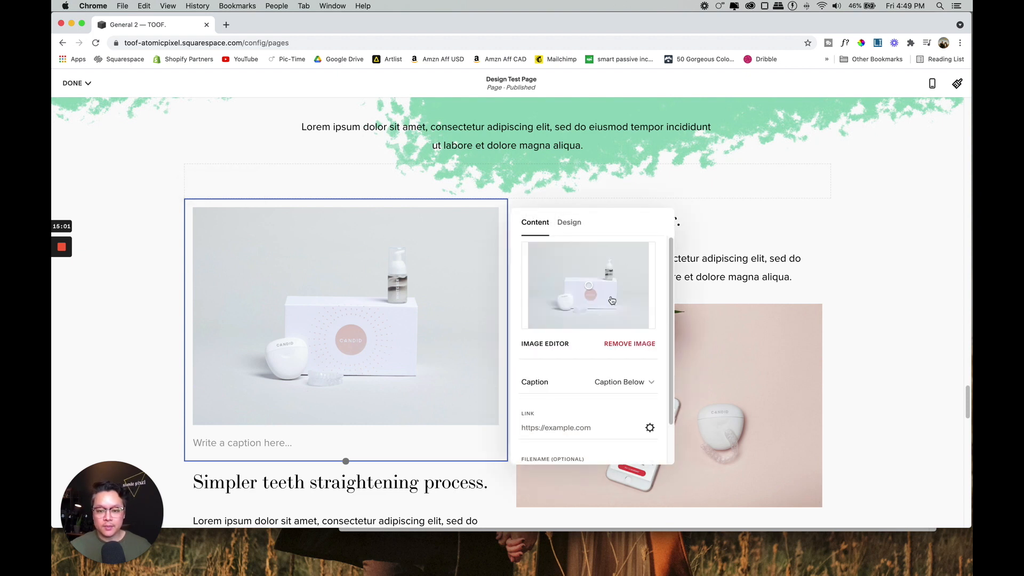
pyautogui.scroll(-1, 544, 339)
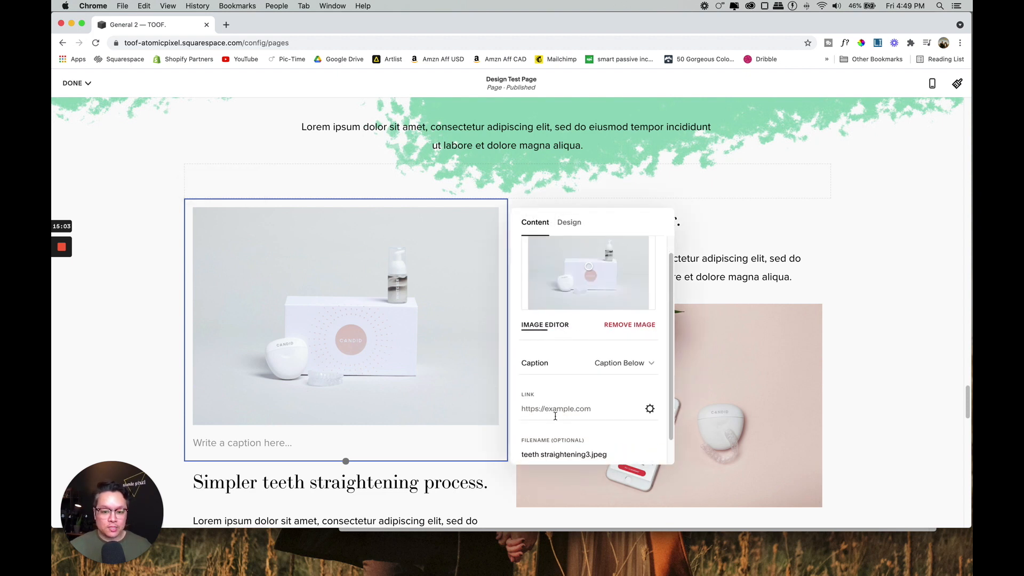
pyautogui.scroll(-1, 531, 441)
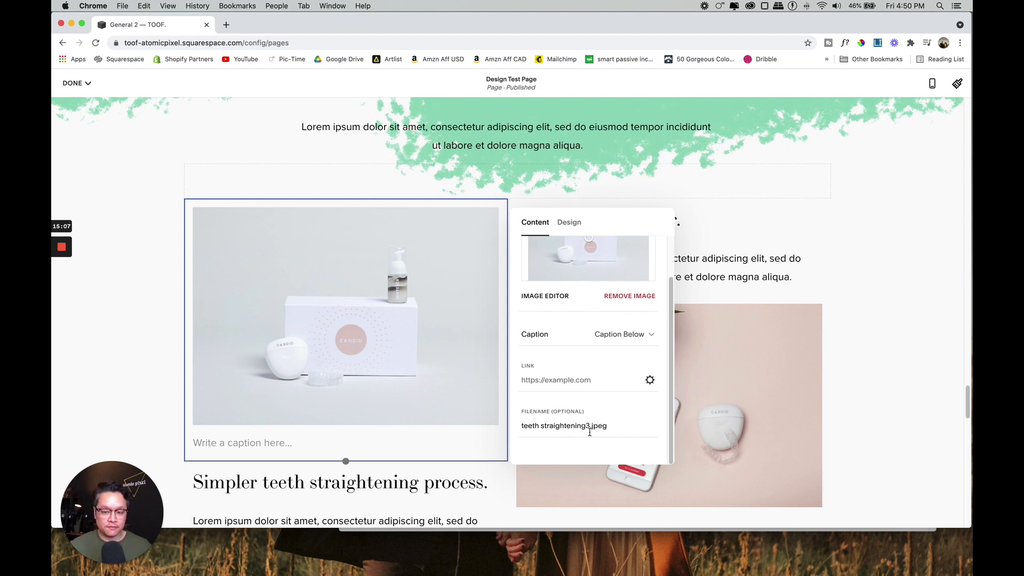
pyautogui.scroll(2, 604, 424)
pyautogui.click(568, 223)
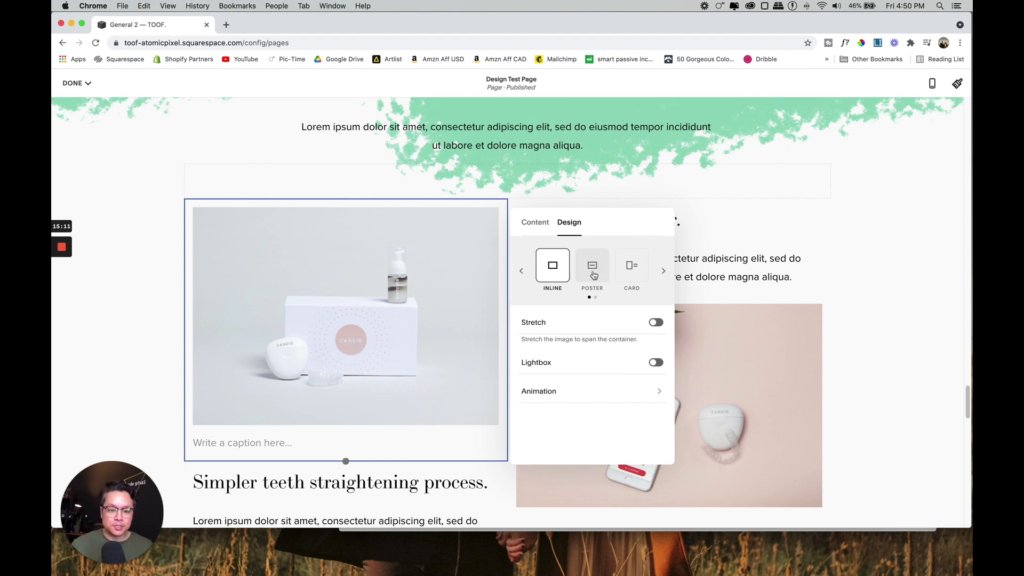
pyautogui.click(211, 443)
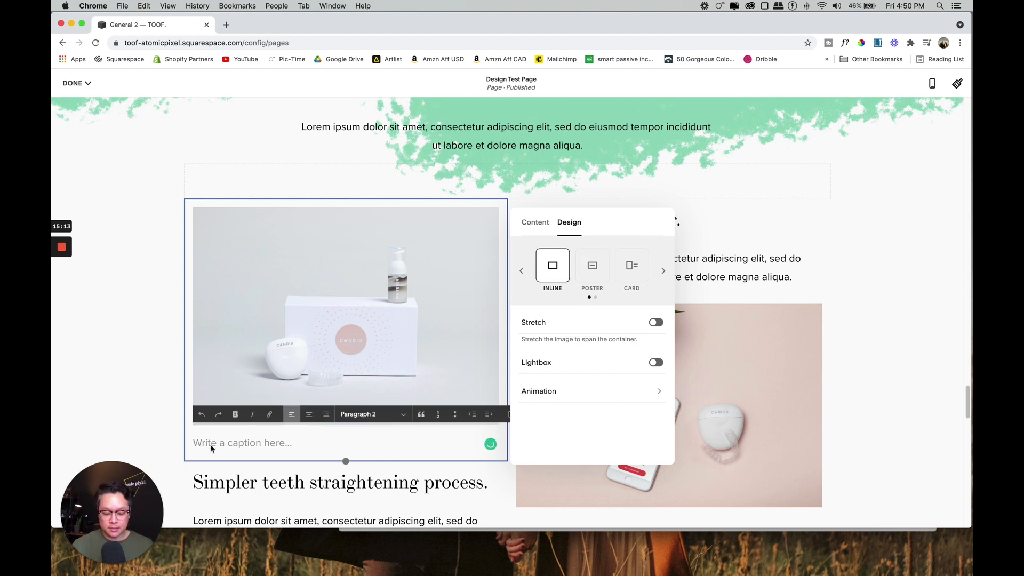
pyautogui.write('CAPTION')
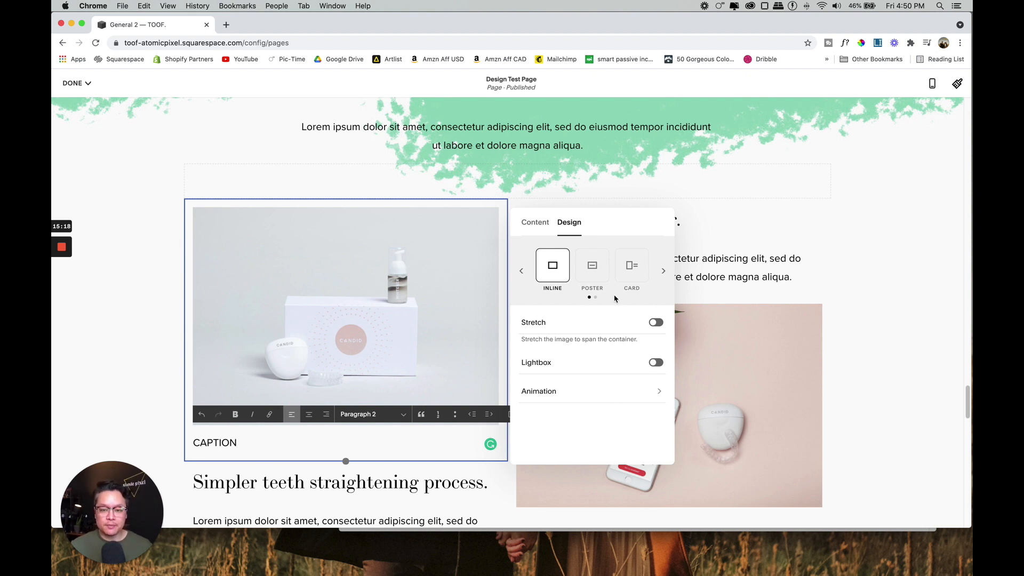
# Switch the product box image to the Poster layout and enter CAPTION as its overlaid title.
pyautogui.click(602, 273)
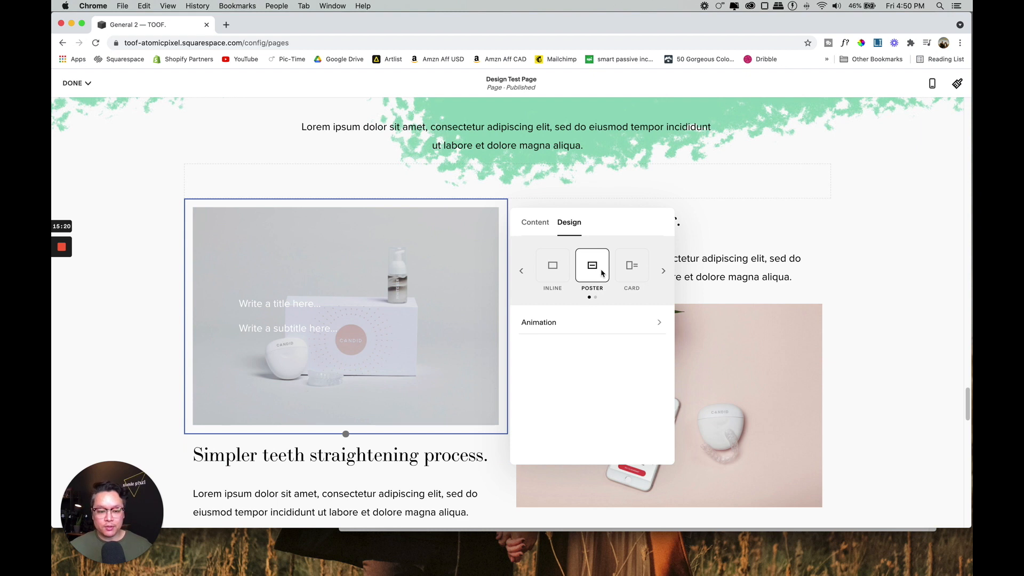
pyautogui.click(348, 303)
pyautogui.write('CAPTION')
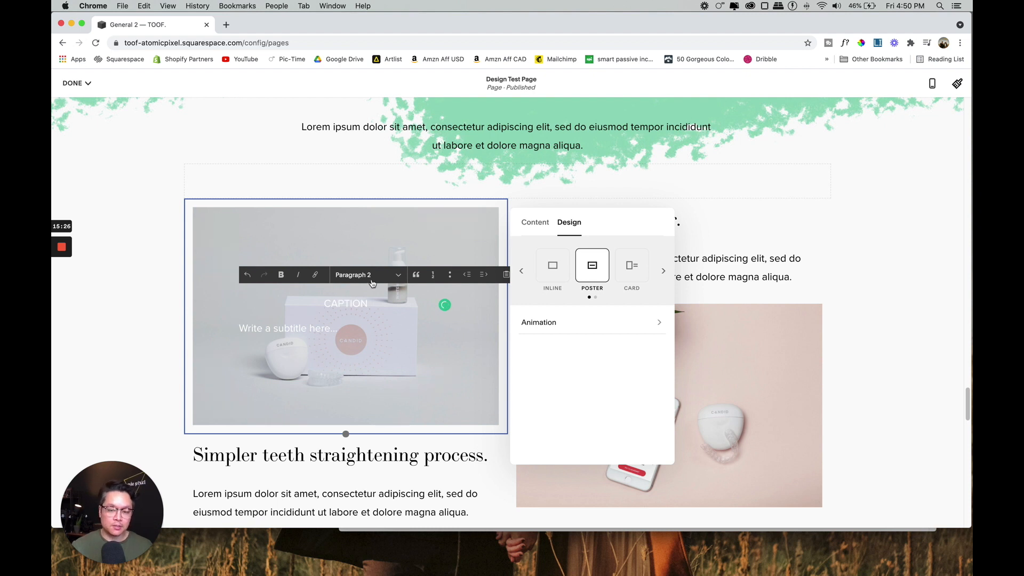
# Try the Card, Overlap and Collage layouts on the product box image and set it to the Stack layout.
pyautogui.click(635, 273)
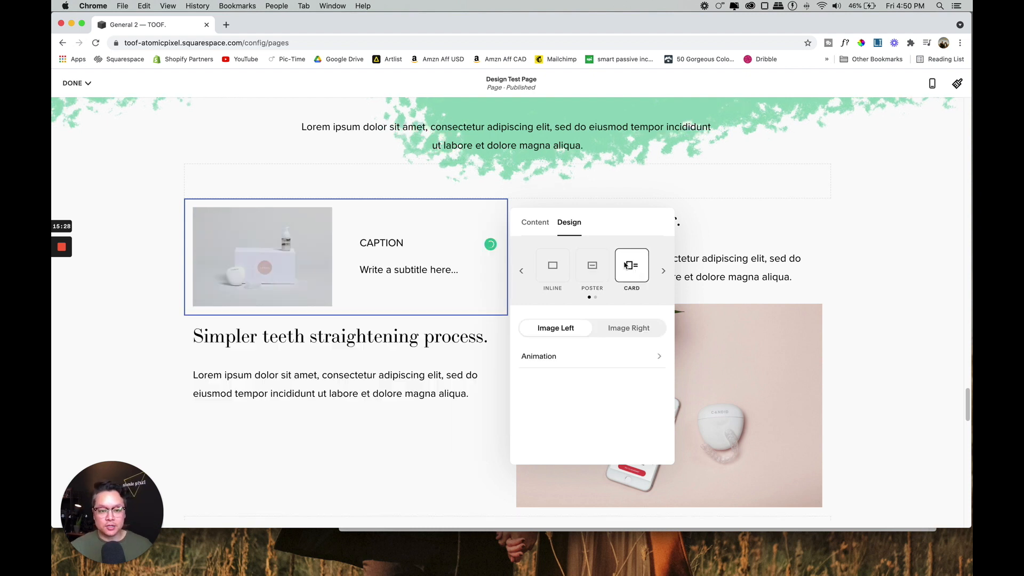
pyautogui.click(664, 272)
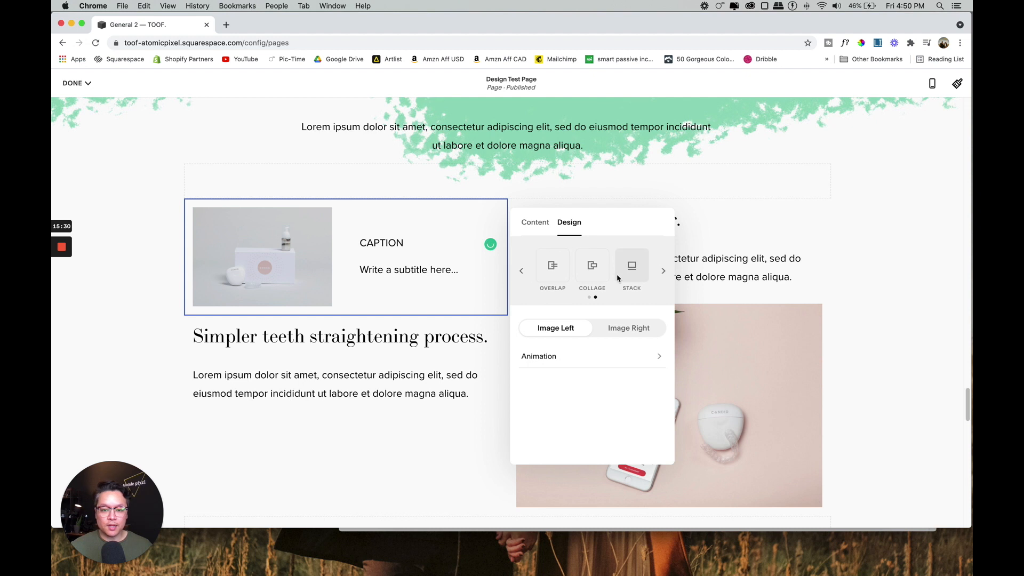
pyautogui.click(569, 278)
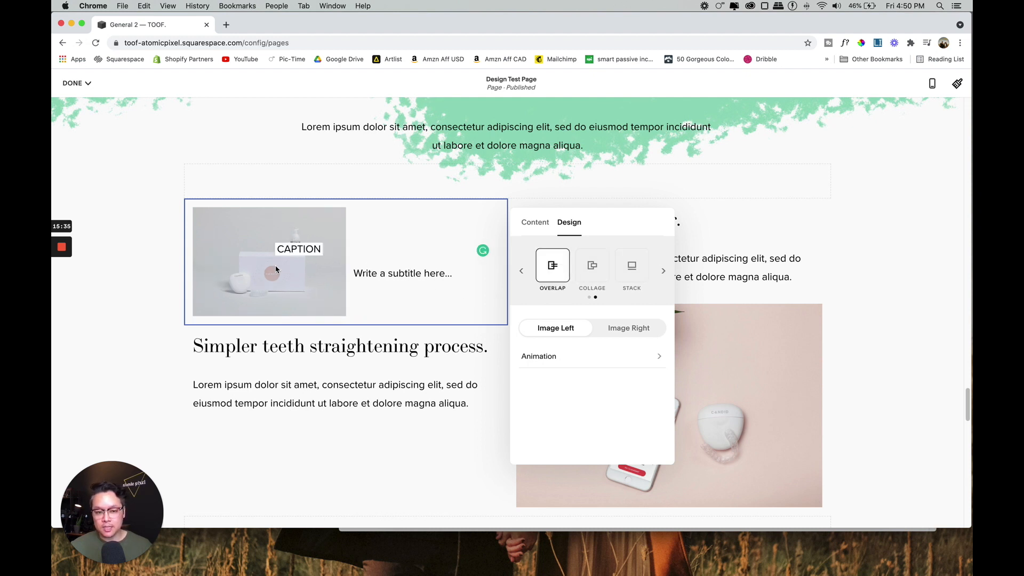
pyautogui.click(591, 269)
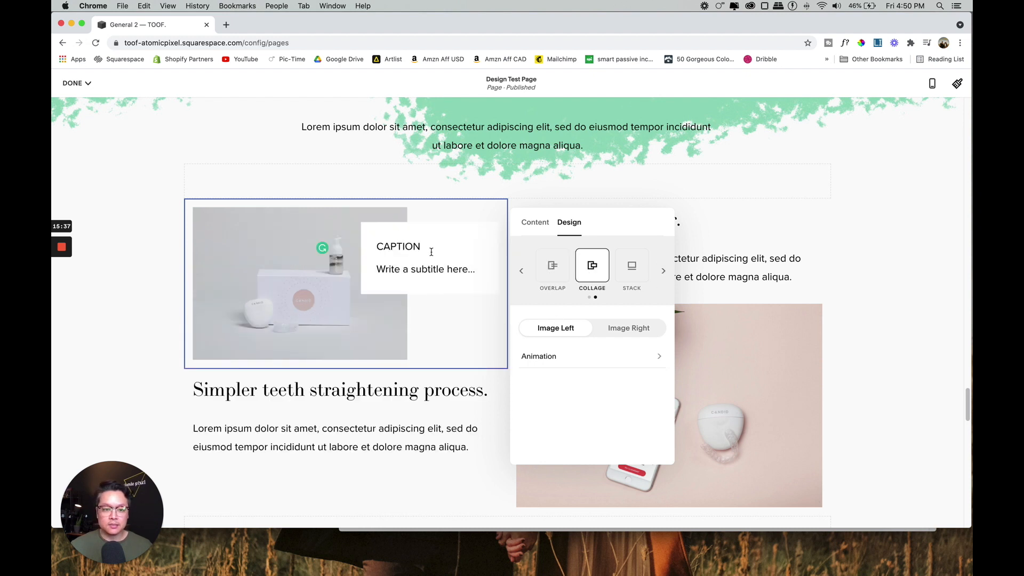
pyautogui.click(630, 277)
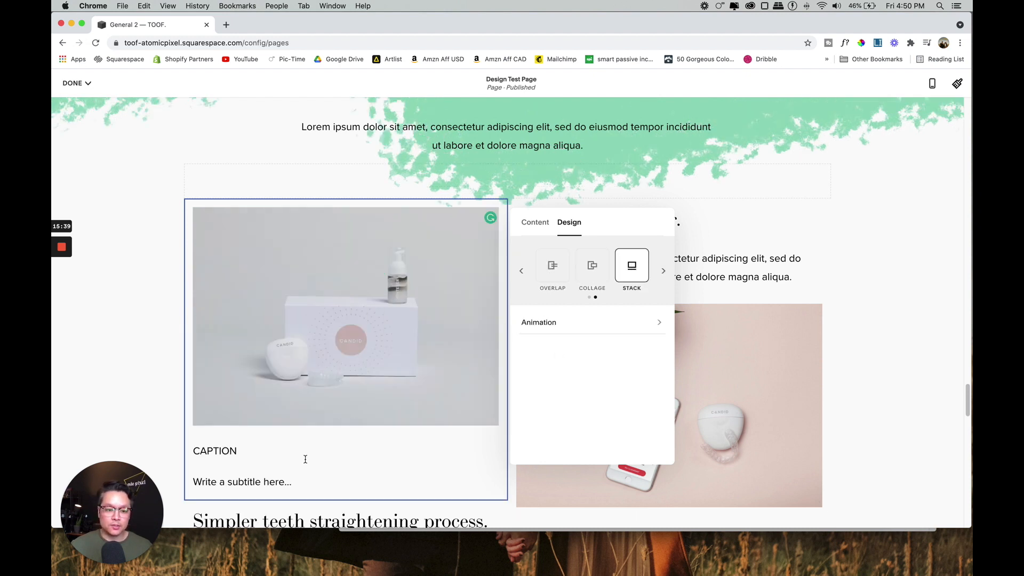
pyautogui.click(663, 270)
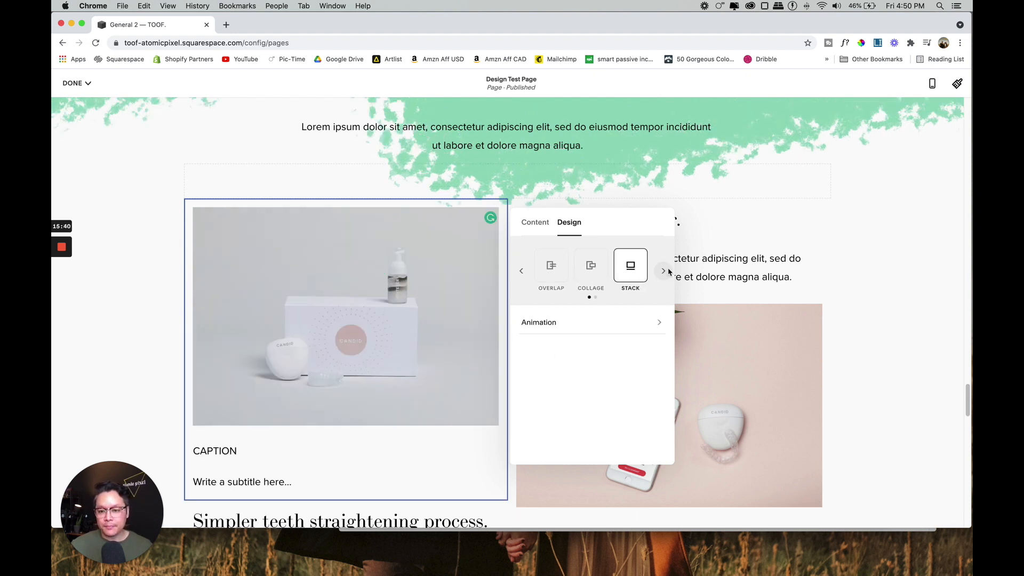
# Preview the Horizontal Clip, Vertical Clip, Tilt Up, Fade In, Slide Up and Site Default animations on the product box image.
pyautogui.click(600, 320)
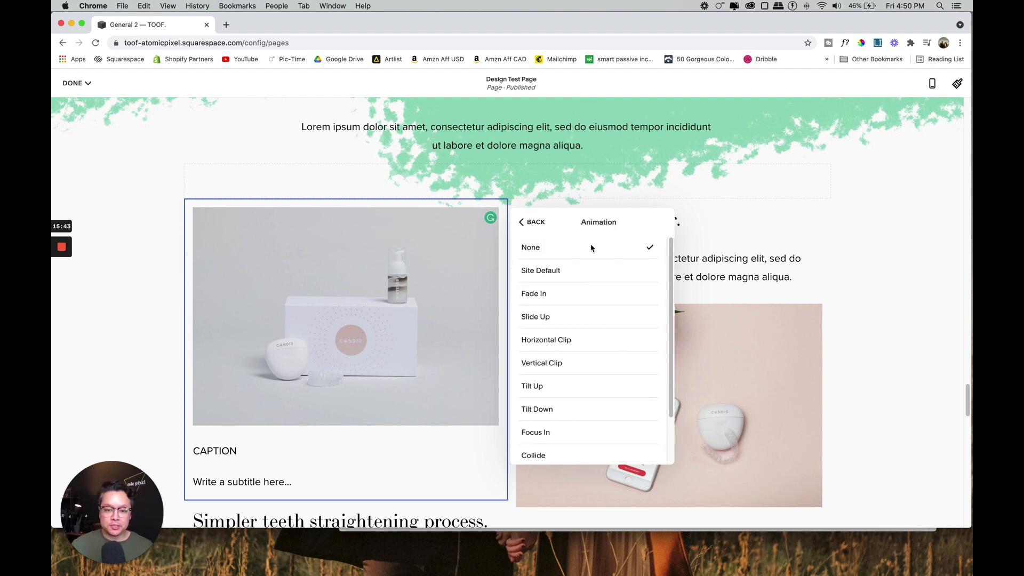
pyautogui.click(544, 350)
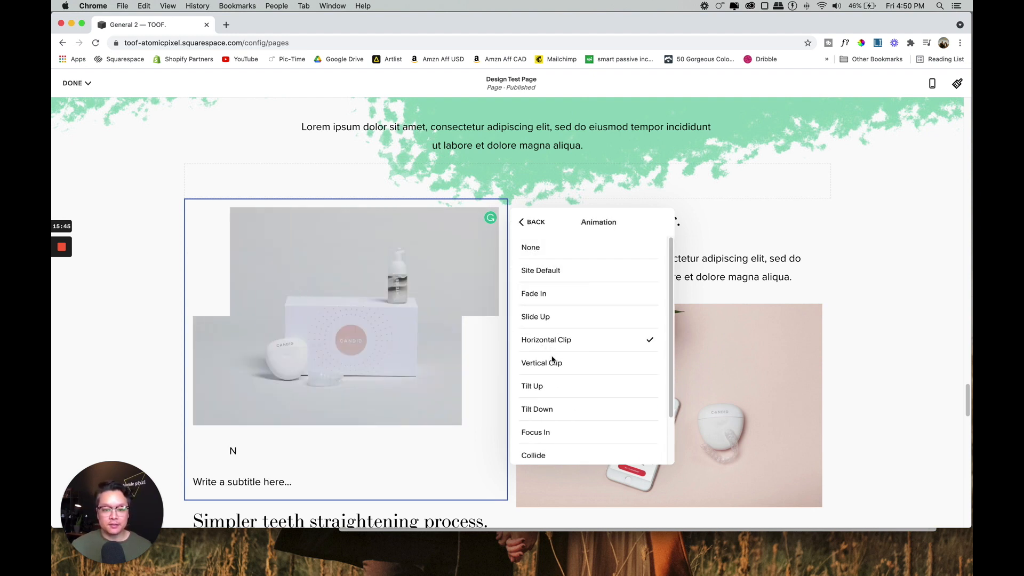
pyautogui.click(553, 364)
pyautogui.click(548, 389)
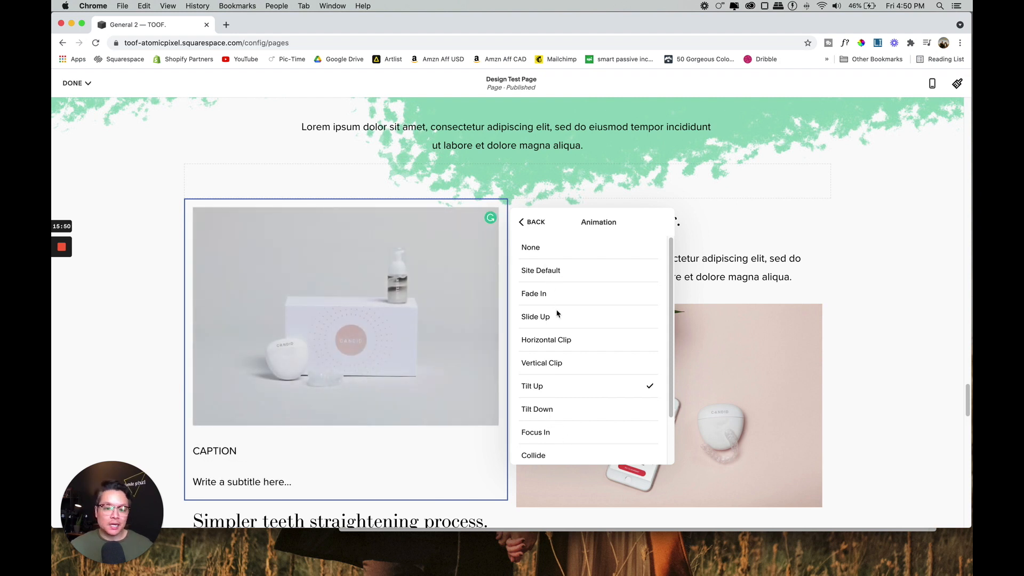
pyautogui.click(542, 301)
pyautogui.click(550, 320)
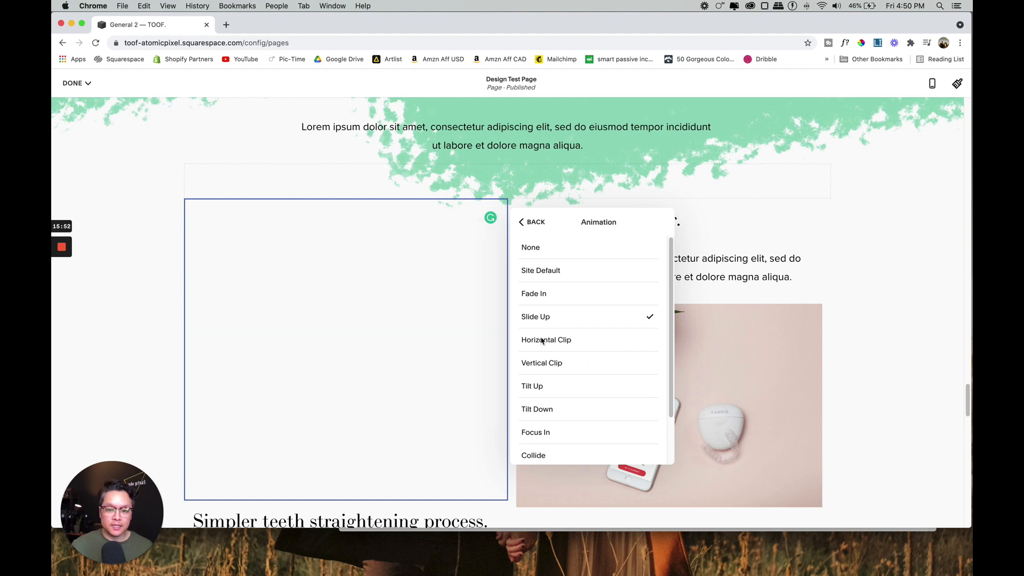
pyautogui.click(548, 270)
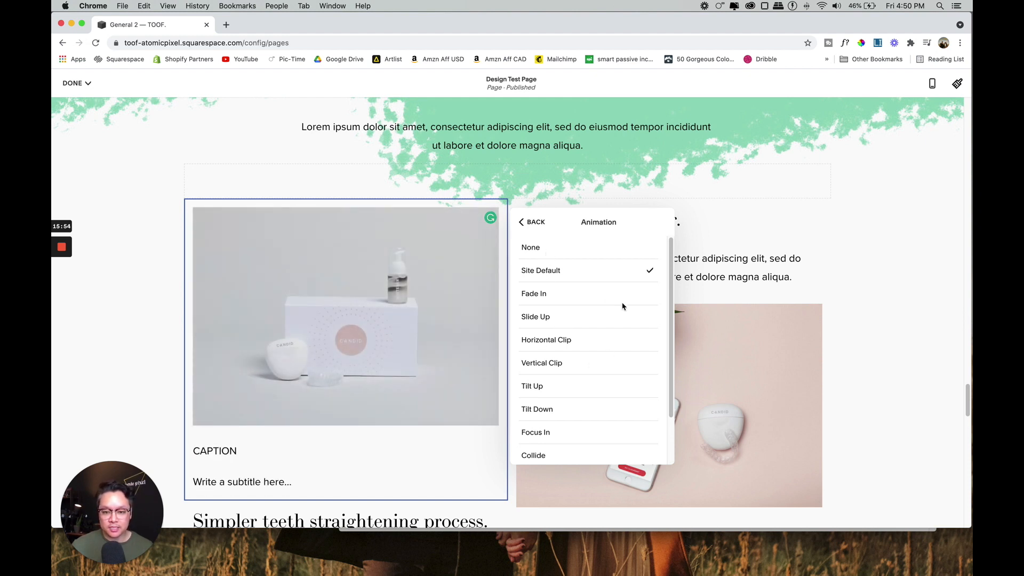
# Preview the Focus In, Tilt Down, Vertical Clip, Horizontal Clip, Reveal and Custom animations on the product box image.
pyautogui.scroll(-2, 627, 372)
pyautogui.click(549, 383)
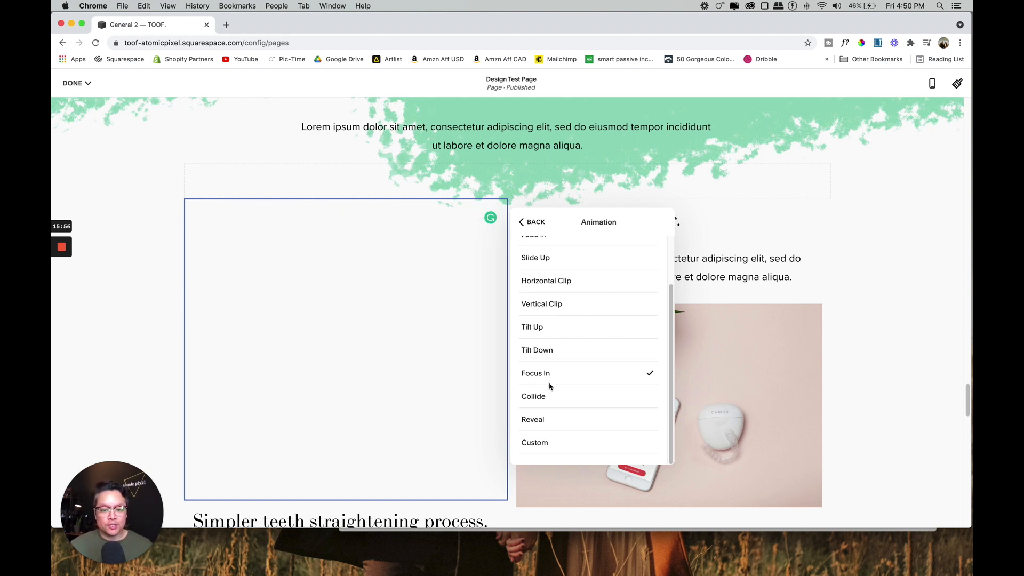
pyautogui.click(550, 351)
pyautogui.click(546, 305)
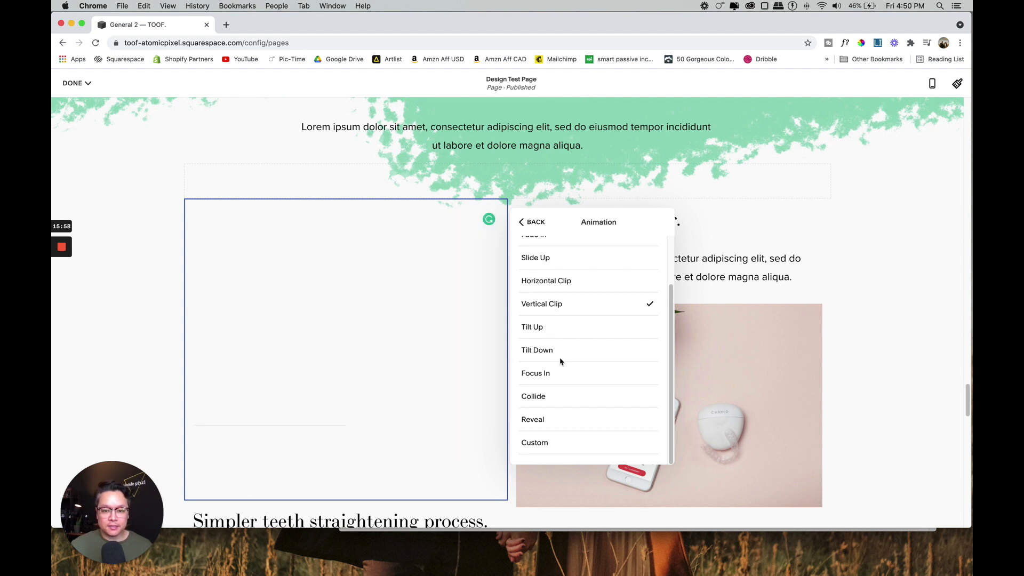
pyautogui.click(555, 281)
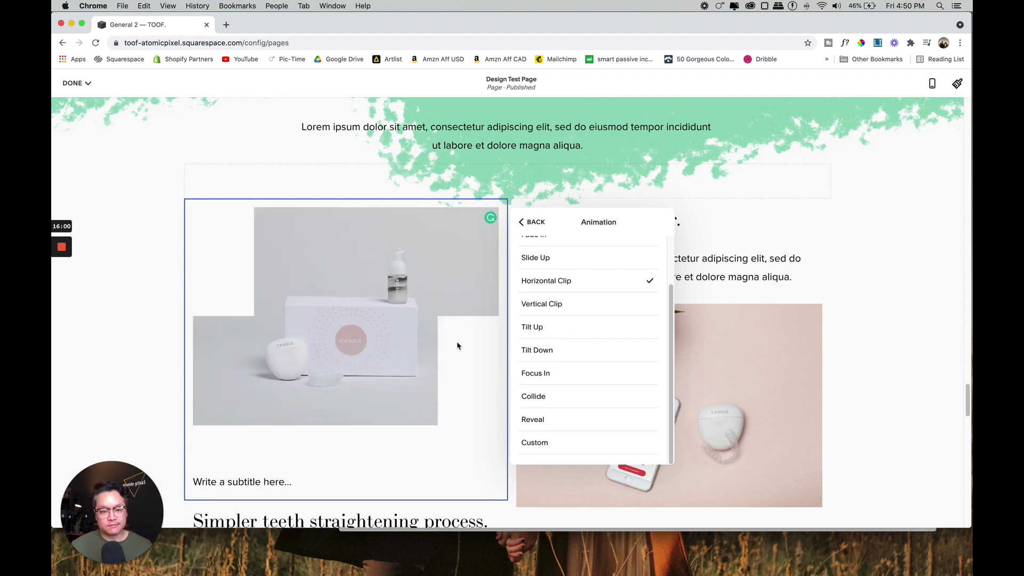
pyautogui.click(558, 421)
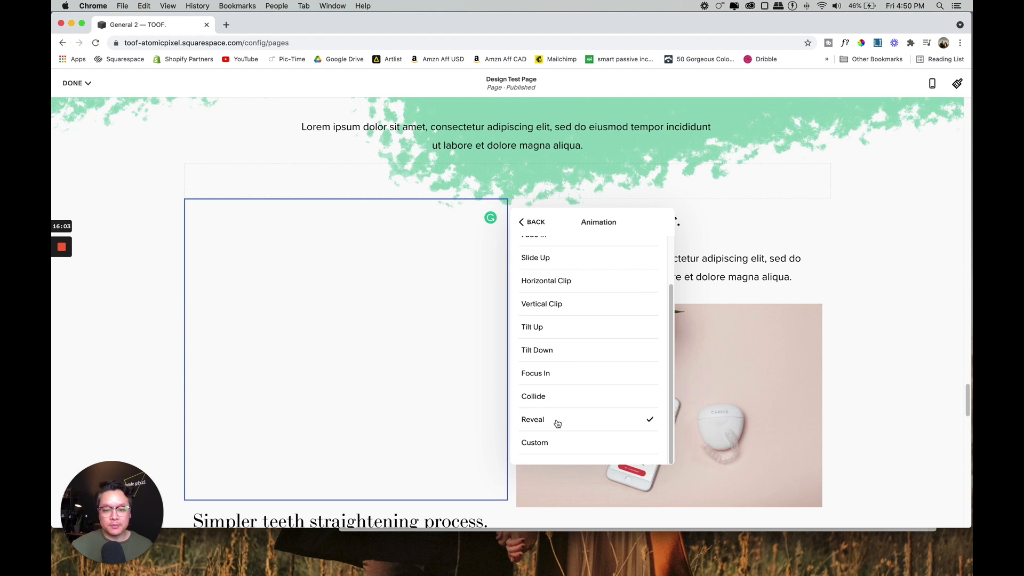
pyautogui.click(550, 442)
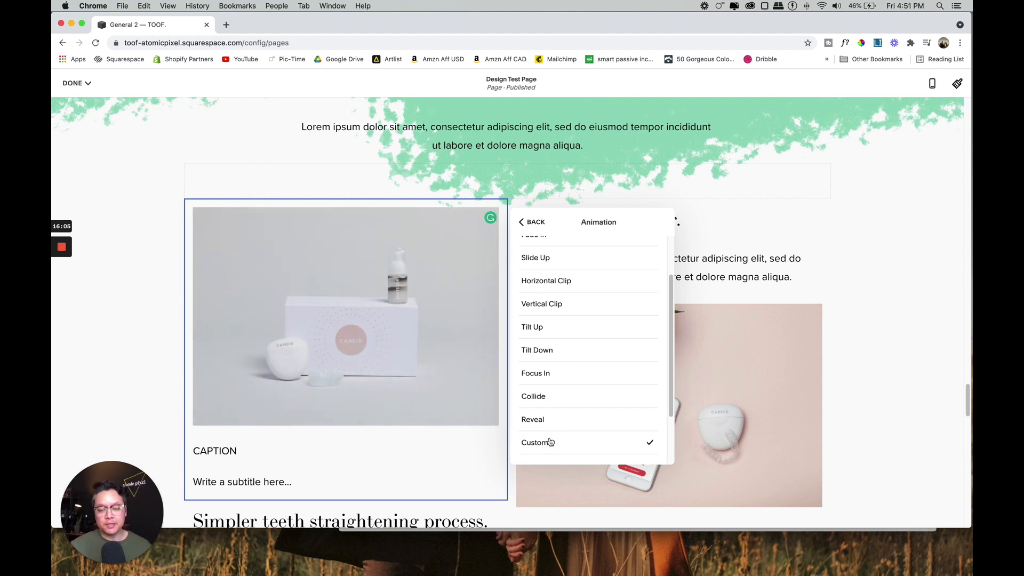
# Set the product box image's animation back to None and close its settings.
pyautogui.scroll(3, 581, 352)
pyautogui.click(533, 245)
pyautogui.click(533, 222)
pyautogui.click(863, 272)
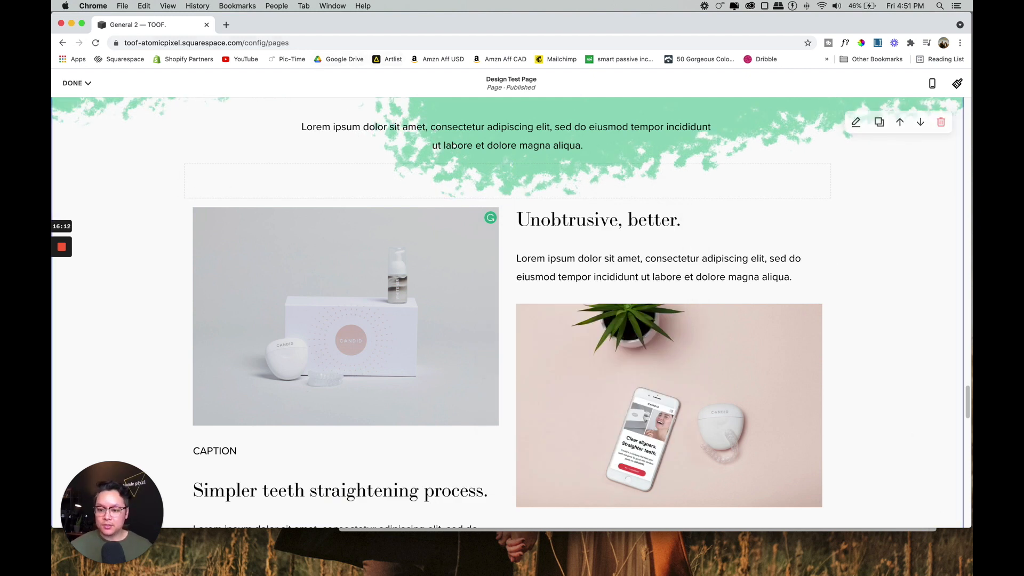
# Move the Chrome window down, switch to the Pinterest window in Safari and widen it to nearly the full screen.
pyautogui.moveTo(849, 26); pyautogui.dragTo(849, 85)
pyautogui.moveTo(805, 31); pyautogui.dragTo(532, 26)
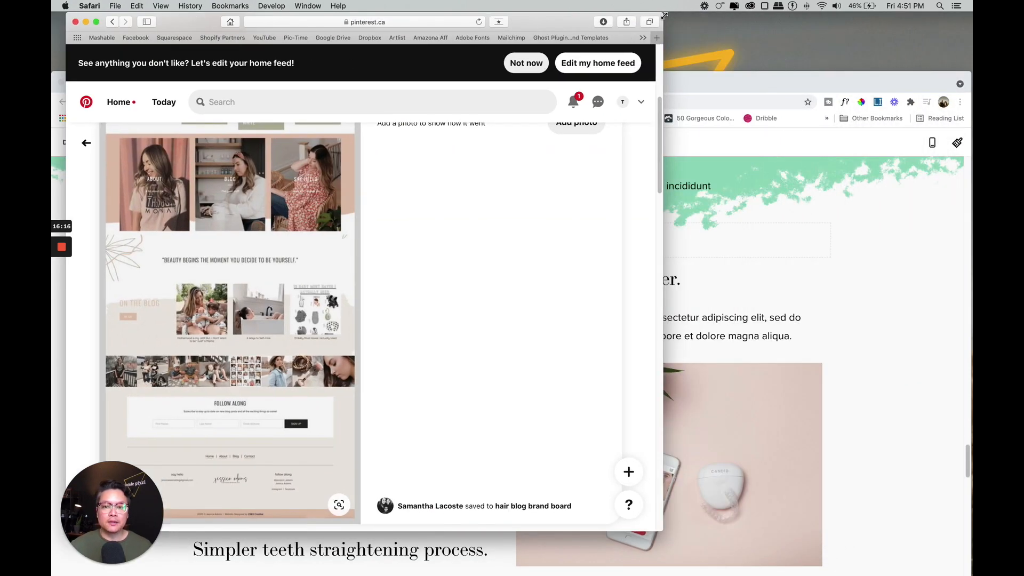
pyautogui.moveTo(664, 15); pyautogui.dragTo(959, 15)
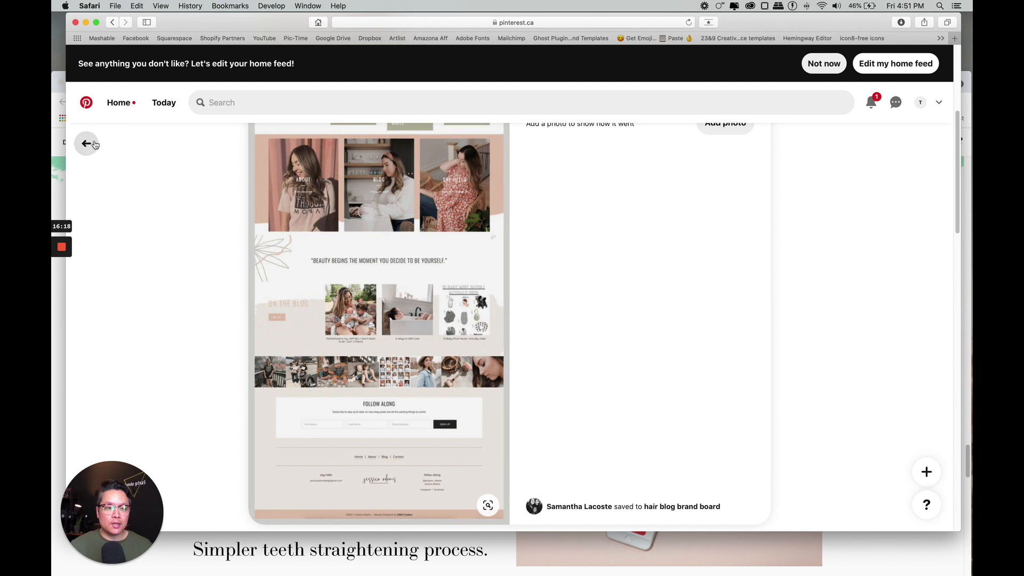
# Return to the squarespace templates results and examine the overlapping images in the Gigi Rose Squarespace Template pin.
pyautogui.click(97, 143)
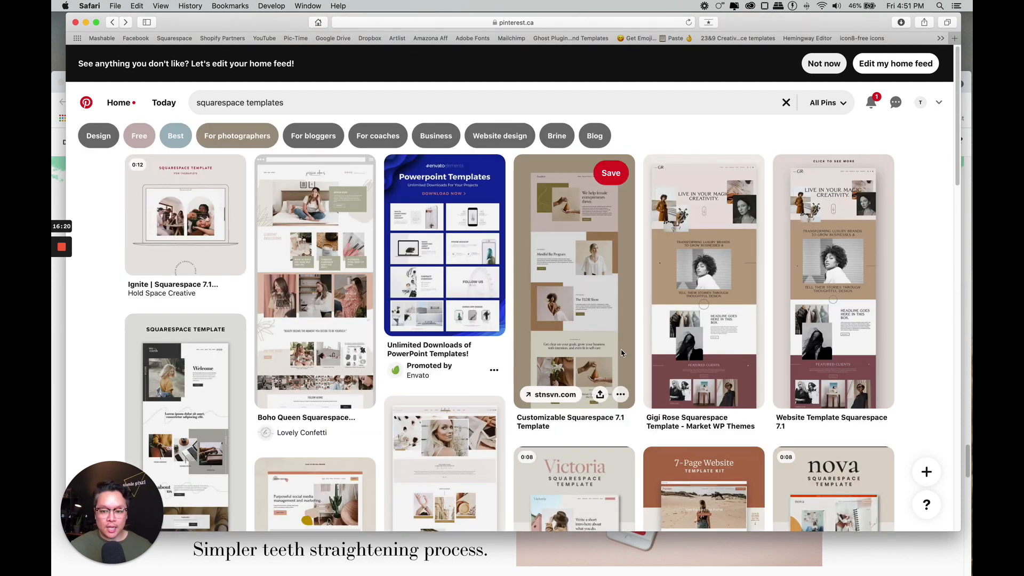
pyautogui.scroll(-2, 747, 341)
pyautogui.scroll(2, 729, 262)
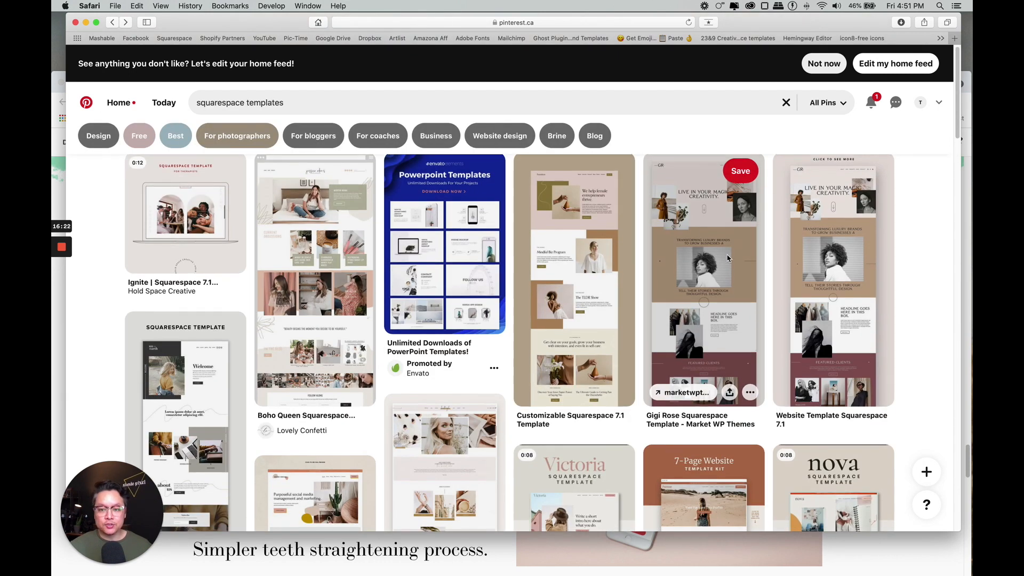
pyautogui.click(728, 259)
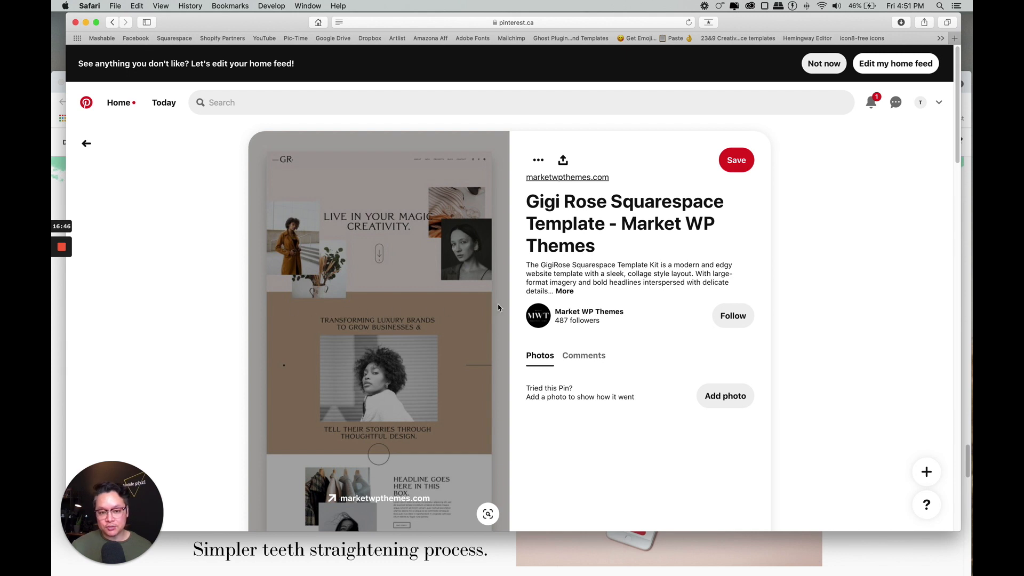
pyautogui.scroll(-4, 498, 308)
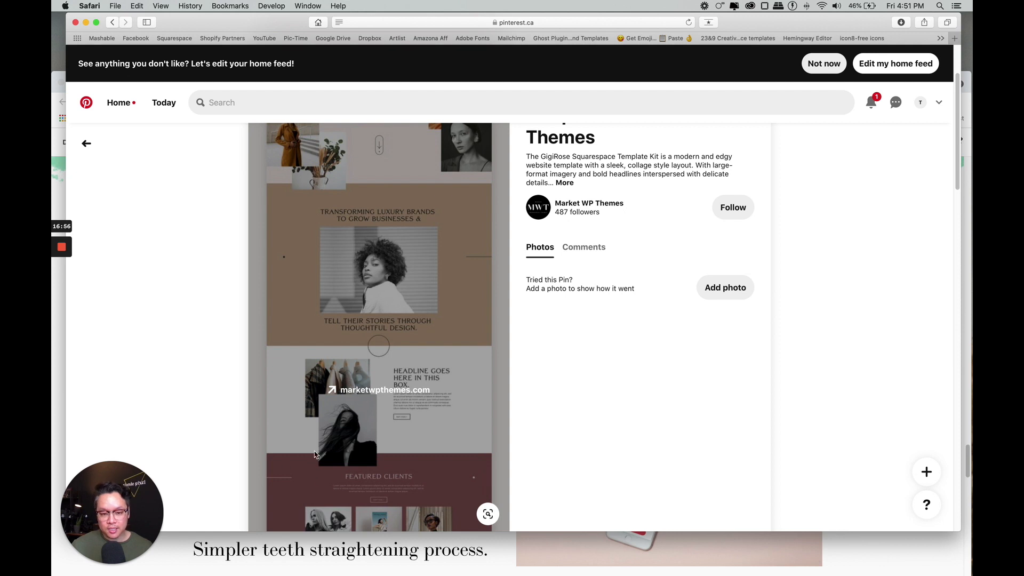
# Go back to the results and view the Best Premium WordPress Themes & Squarespace Templates pin down to its overlapping photo section.
pyautogui.click(86, 143)
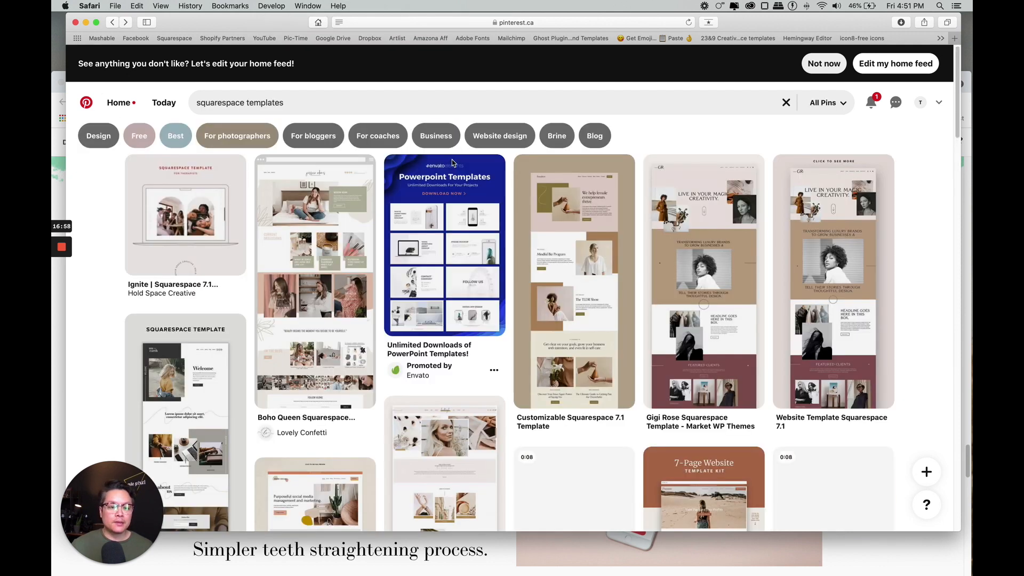
pyautogui.scroll(-5, 320, 347)
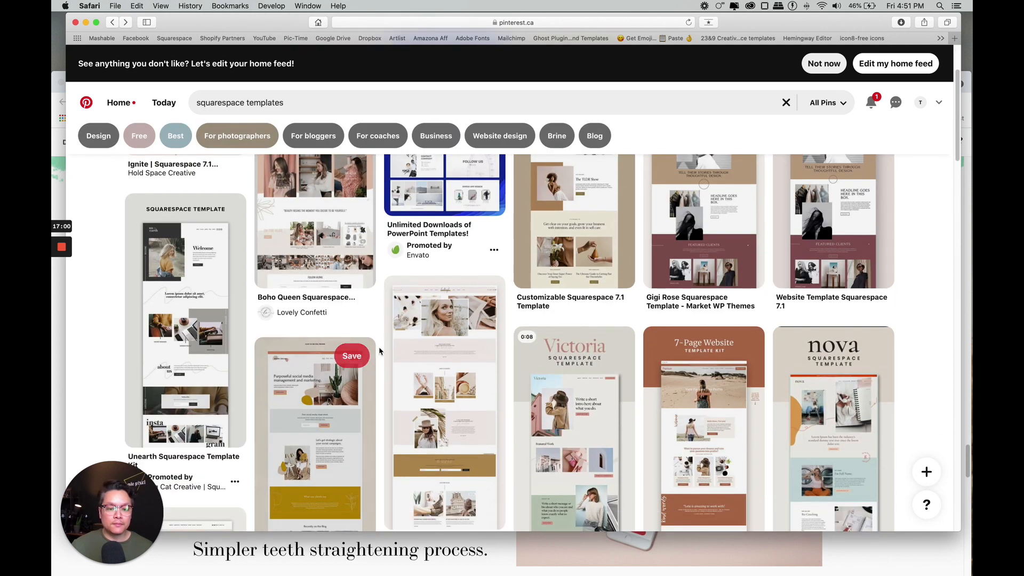
pyautogui.click(415, 347)
pyautogui.scroll(-2, 415, 347)
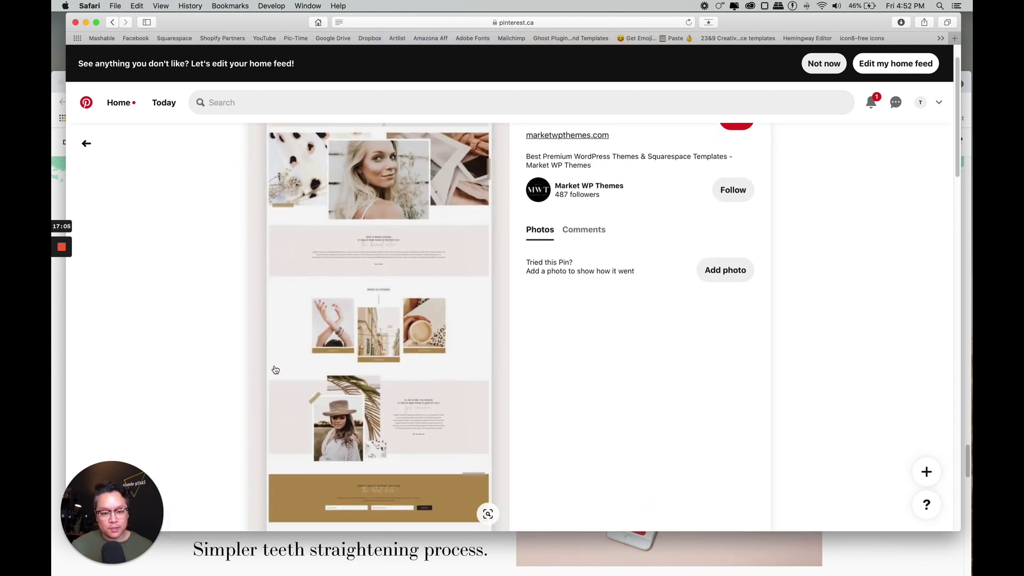
# Turn on the red screen-drawing pen and mark the section edge and the short line above the three-image row.
pyautogui.moveTo(58, 275)
pyautogui.click(62, 335)
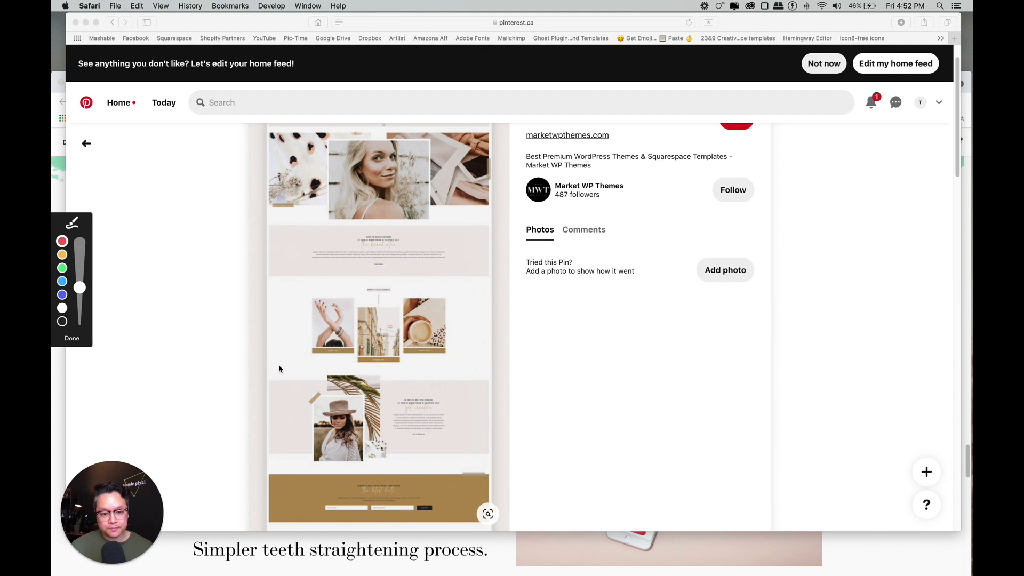
pyautogui.moveTo(269, 368)
pyautogui.mouseDown()
pyautogui.moveTo(491, 366)
pyautogui.moveTo(500, 424)
pyautogui.moveTo(489, 472)
pyautogui.moveTo(321, 467)
pyautogui.moveTo(270, 390)
pyautogui.moveTo(269, 360)
pyautogui.mouseUp()
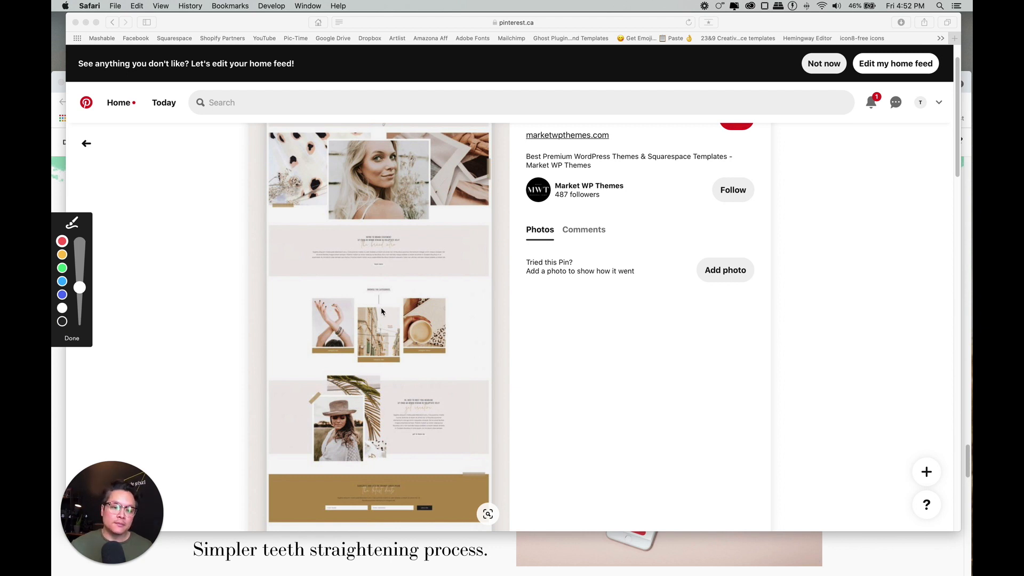
pyautogui.moveTo(365, 300)
pyautogui.mouseDown()
pyautogui.moveTo(365, 310)
pyautogui.moveTo(401, 307)
pyautogui.moveTo(367, 295)
pyautogui.mouseUp()
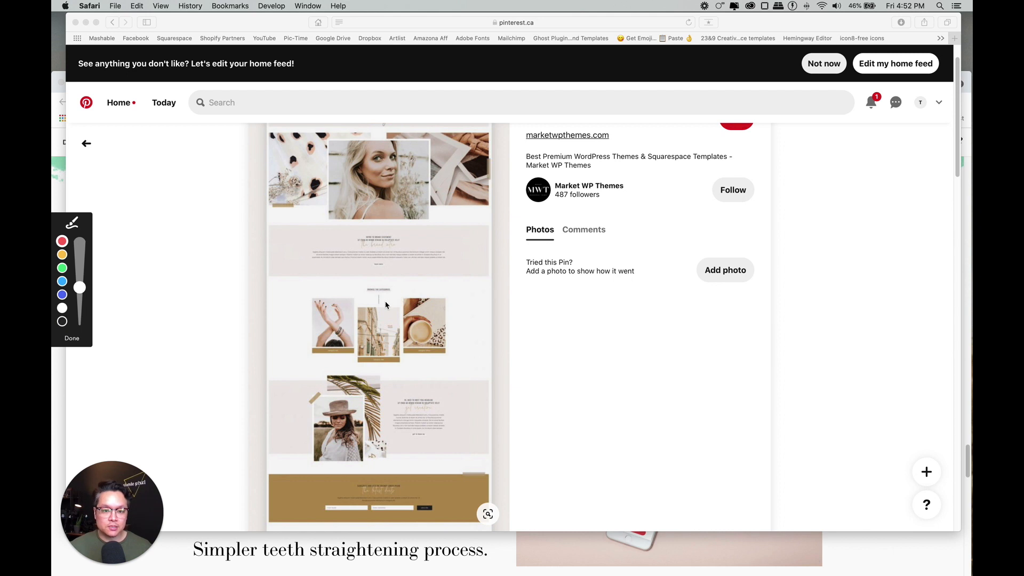
pyautogui.moveTo(367, 300)
pyautogui.mouseDown()
pyautogui.moveTo(381, 309)
pyautogui.moveTo(400, 302)
pyautogui.moveTo(379, 293)
pyautogui.moveTo(381, 310)
pyautogui.mouseUp()
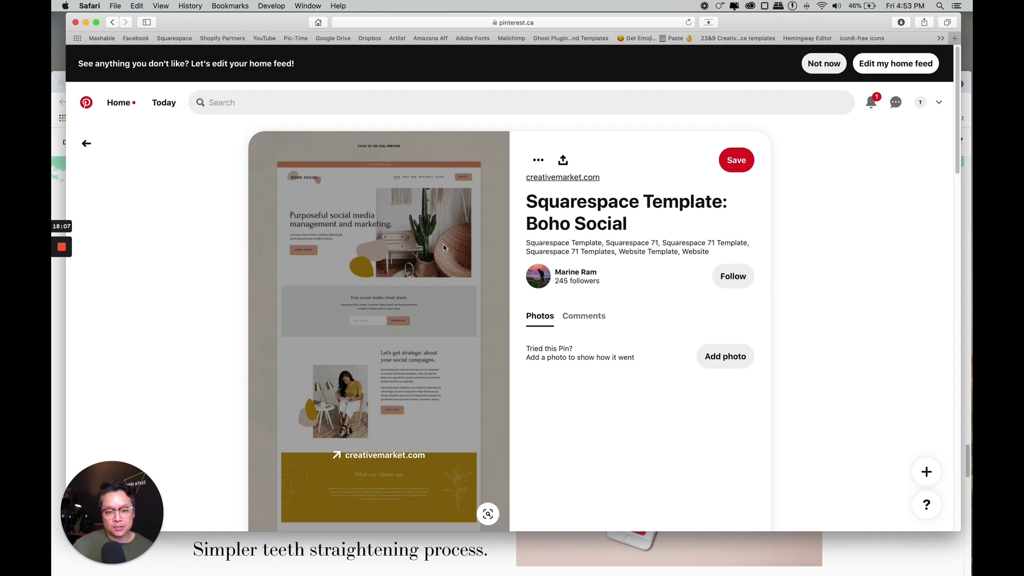
# Examine the Boho Social template pin down to its footer and return to browse more designs in the squarespace templates results.
pyautogui.scroll(-2, 443, 248)
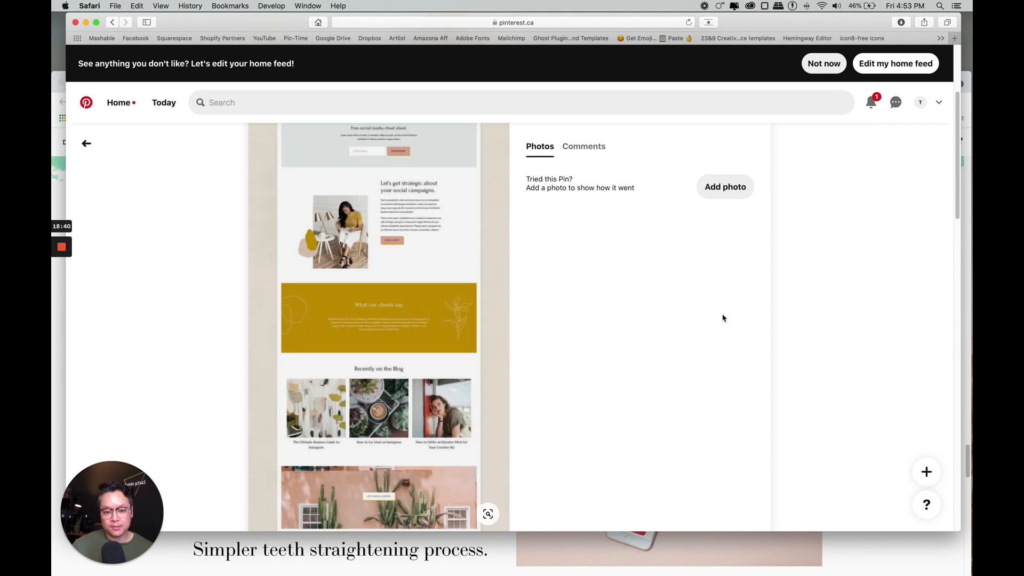
pyautogui.scroll(-5, 428, 356)
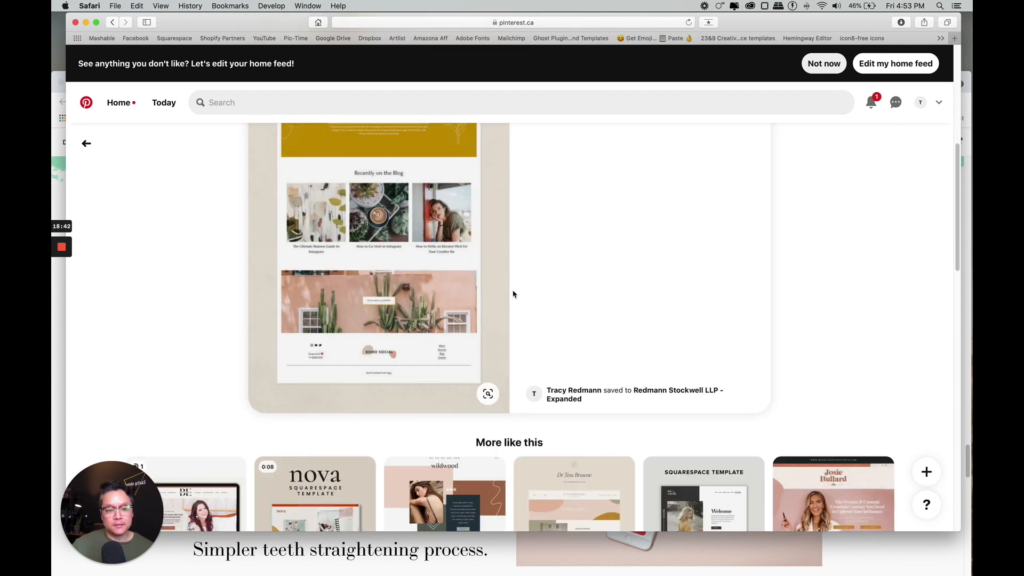
pyautogui.click(85, 143)
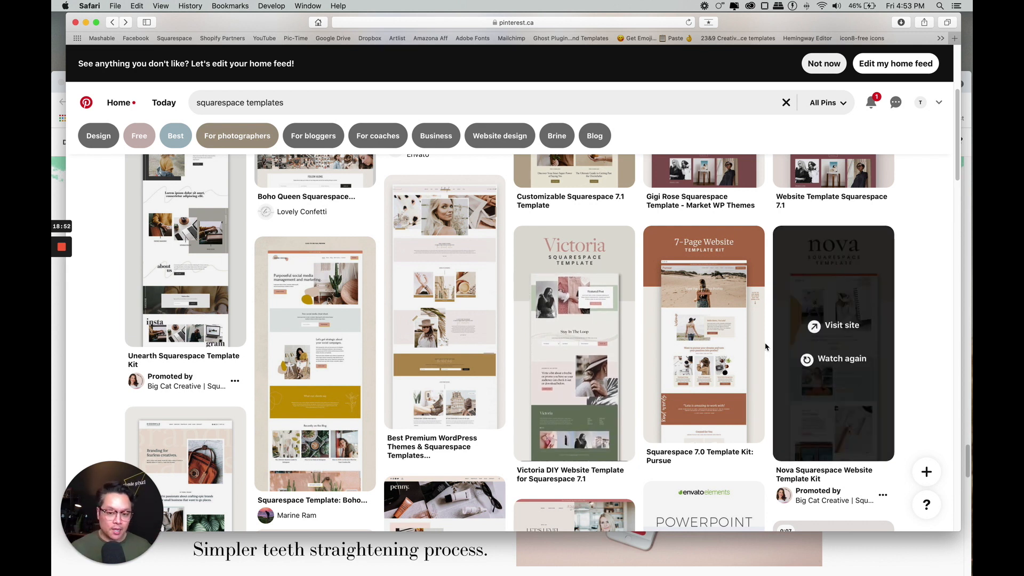
pyautogui.scroll(-4, 767, 347)
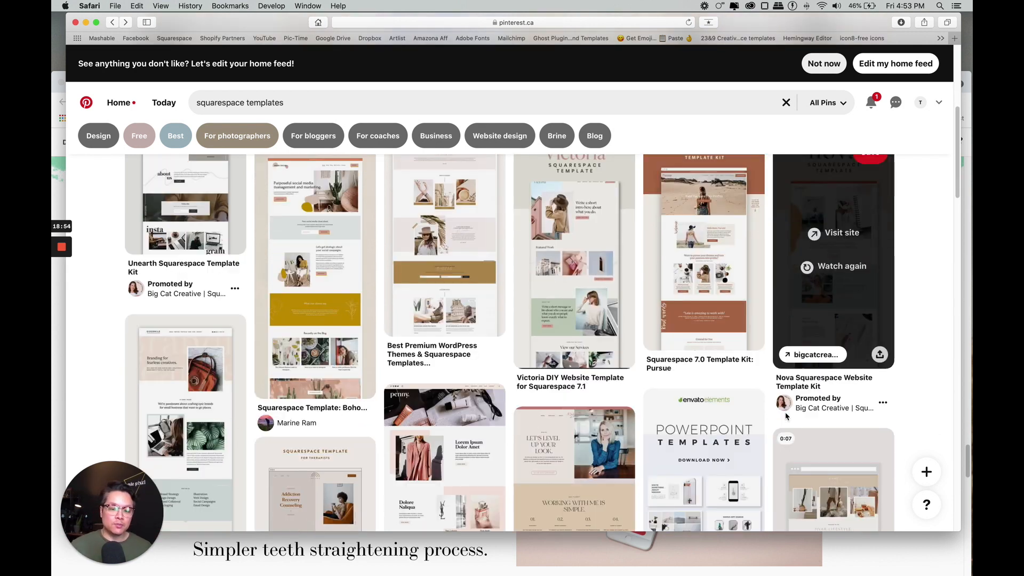
pyautogui.scroll(-5, 785, 413)
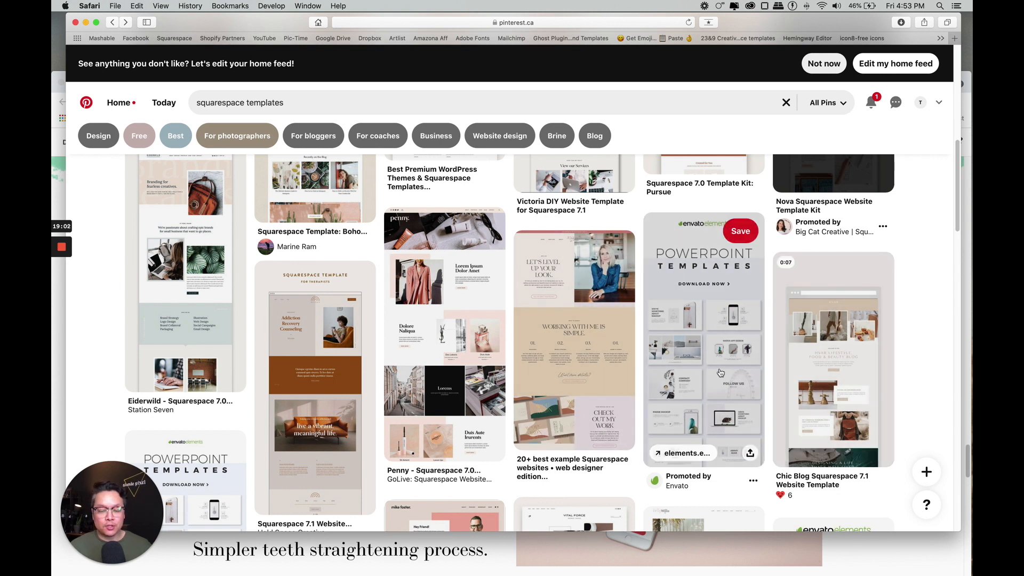
# Browse further down the squarespace templates results on Pinterest for more layout ideas.
pyautogui.scroll(-8, 571, 400)
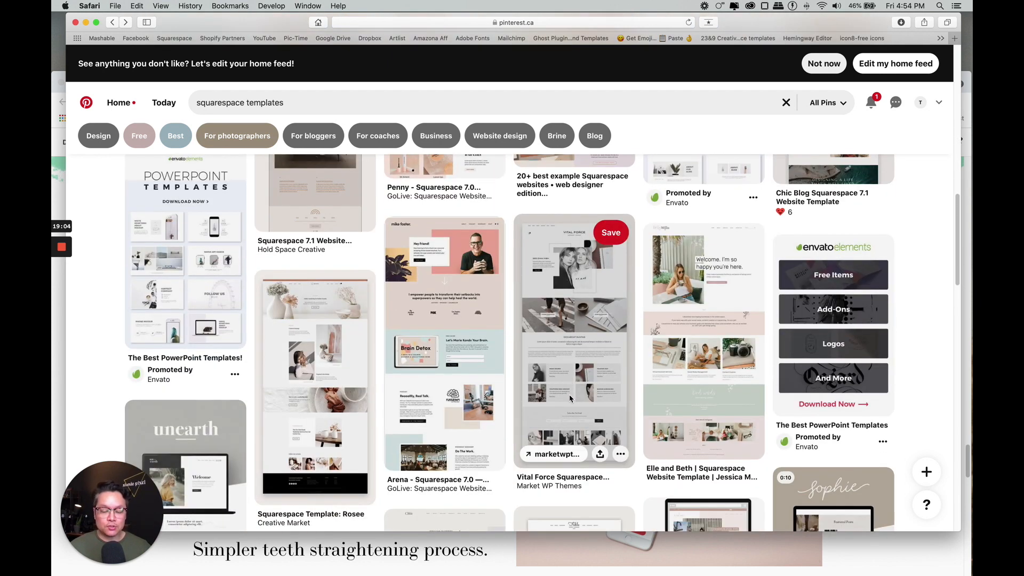
pyautogui.scroll(-1, 570, 398)
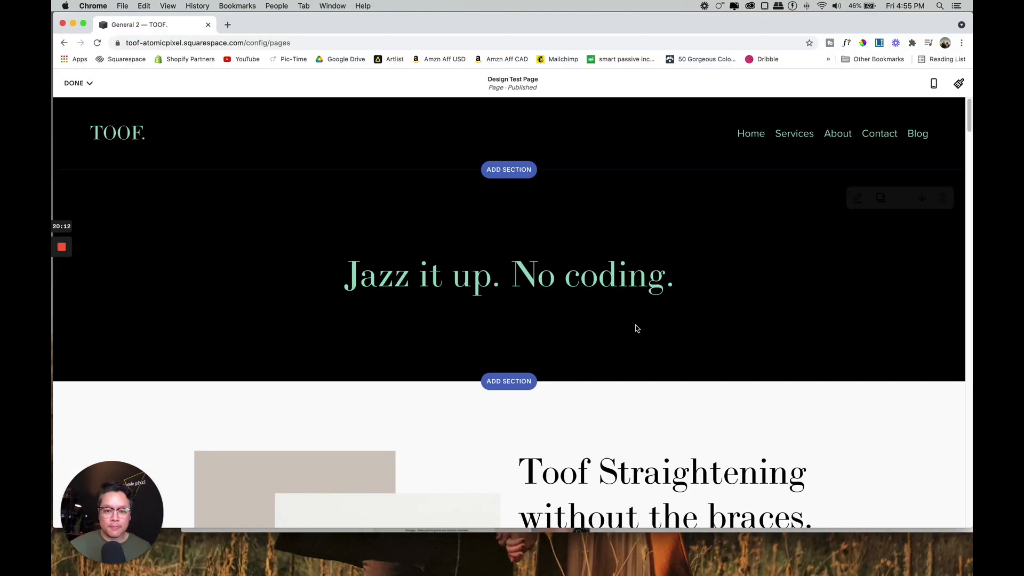
# On the Squarespace Design Test Page, inspect the background image settings of the gradient Toof Straightening section and close them.
pyautogui.scroll(-8, 635, 328)
pyautogui.scroll(-7, 636, 329)
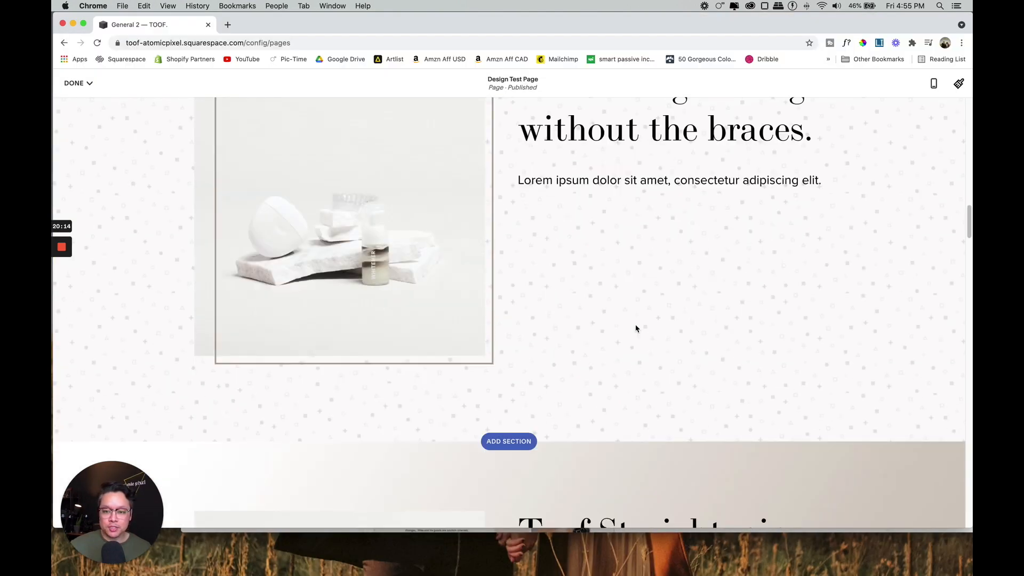
pyautogui.scroll(2, 636, 329)
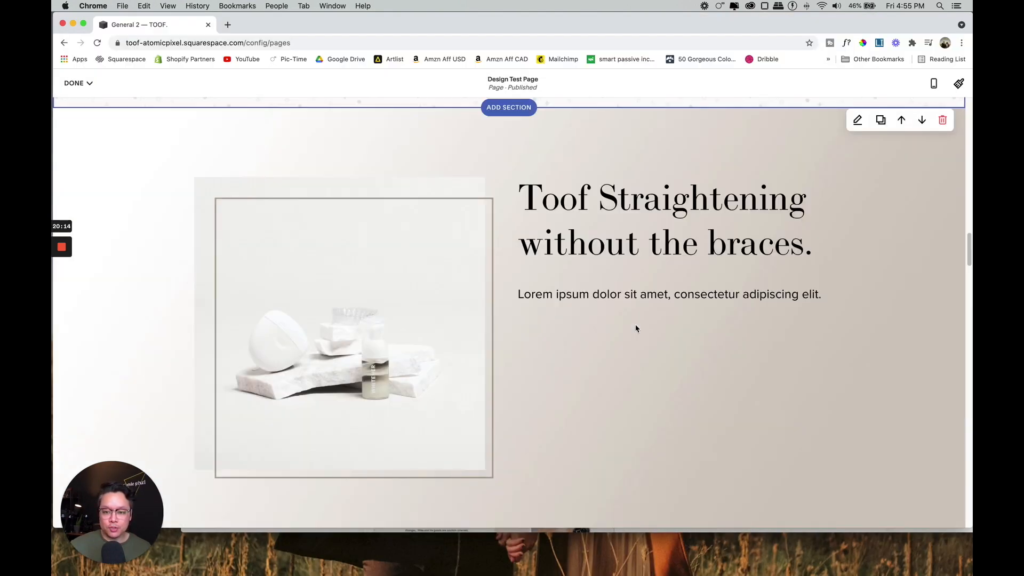
pyautogui.click(857, 130)
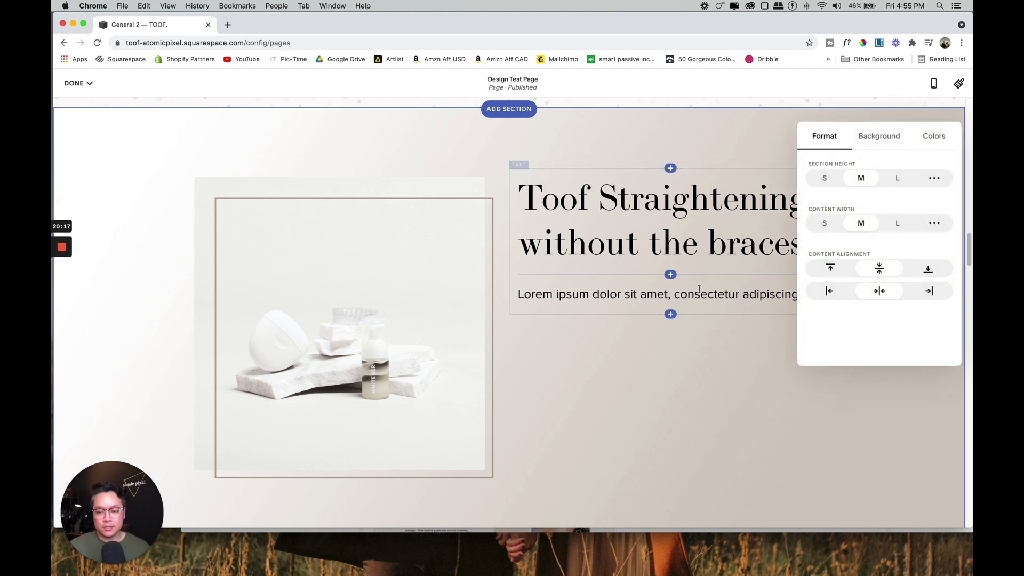
pyautogui.click(878, 139)
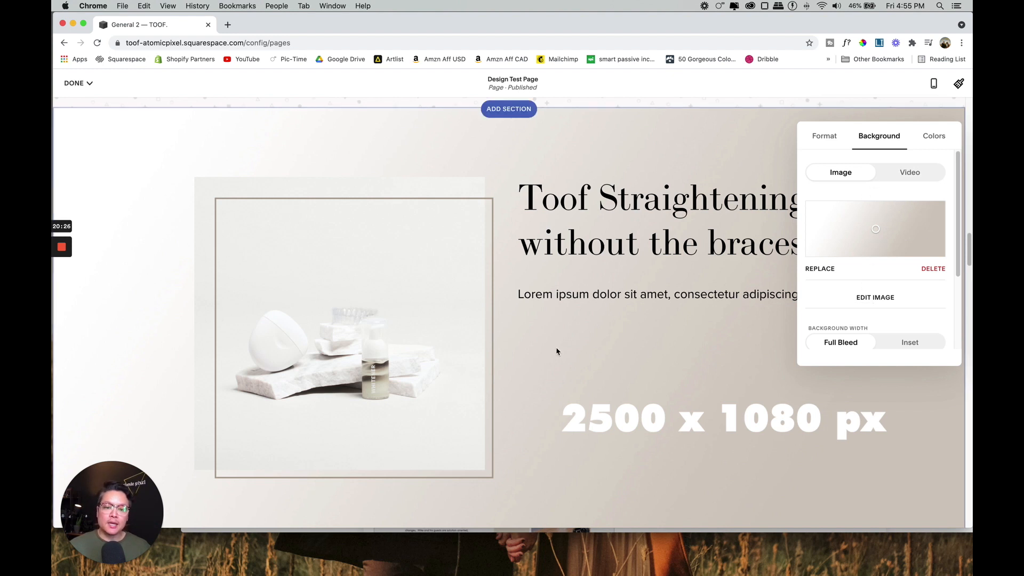
pyautogui.scroll(-3, 555, 351)
pyautogui.scroll(3, 627, 338)
pyautogui.click(698, 365)
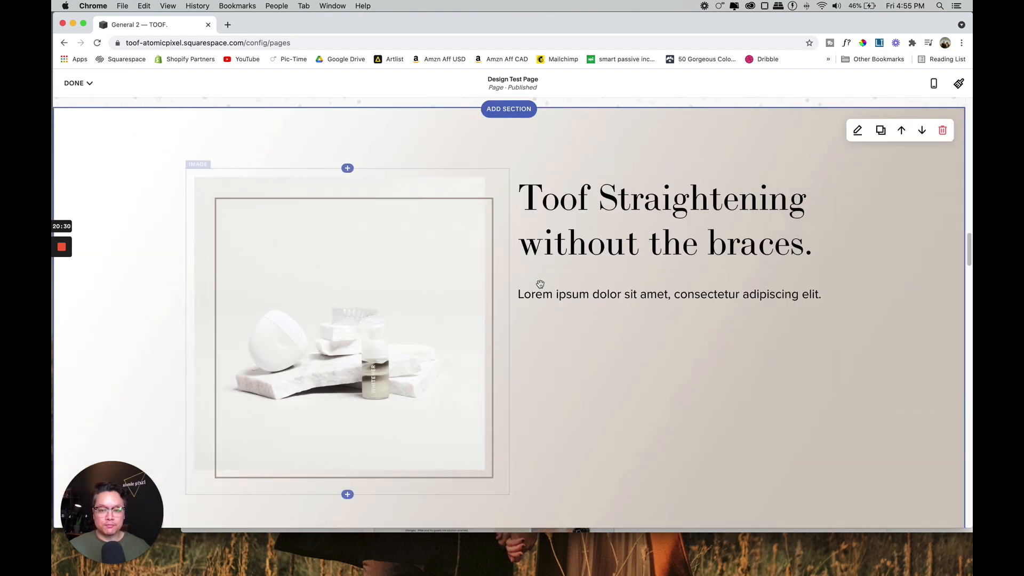
# Examine how the gradient background fills the Toof Straightening section around the outlined product image, including its upper and lower edges.
pyautogui.scroll(-5, 690, 354)
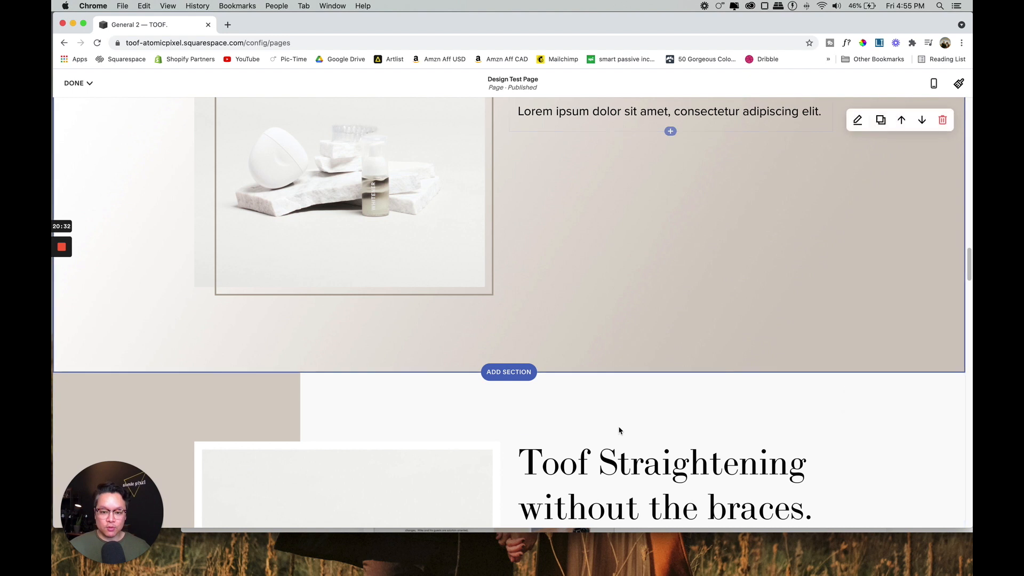
pyautogui.scroll(10, 622, 327)
pyautogui.scroll(-6, 646, 326)
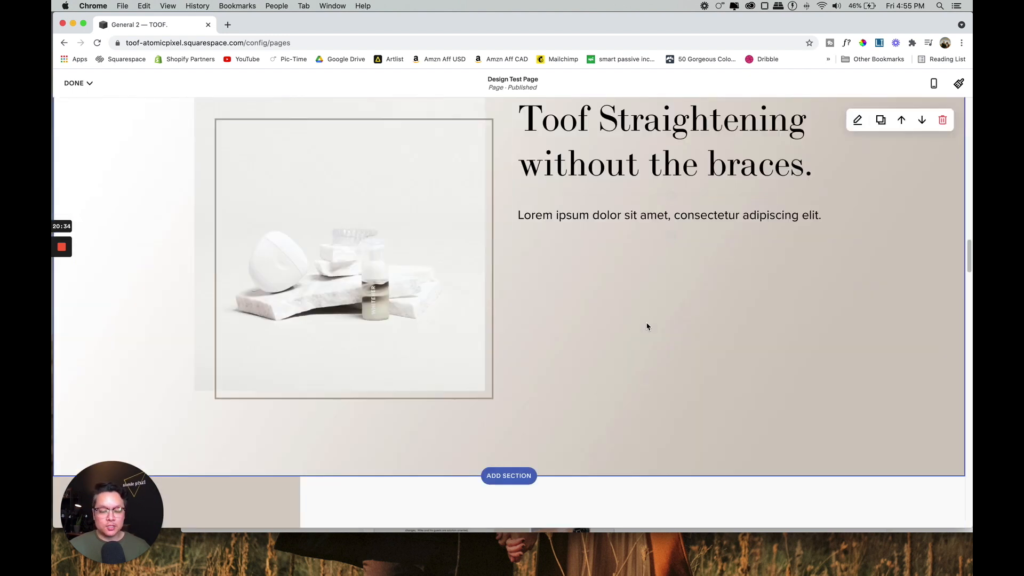
pyautogui.scroll(2, 768, 297)
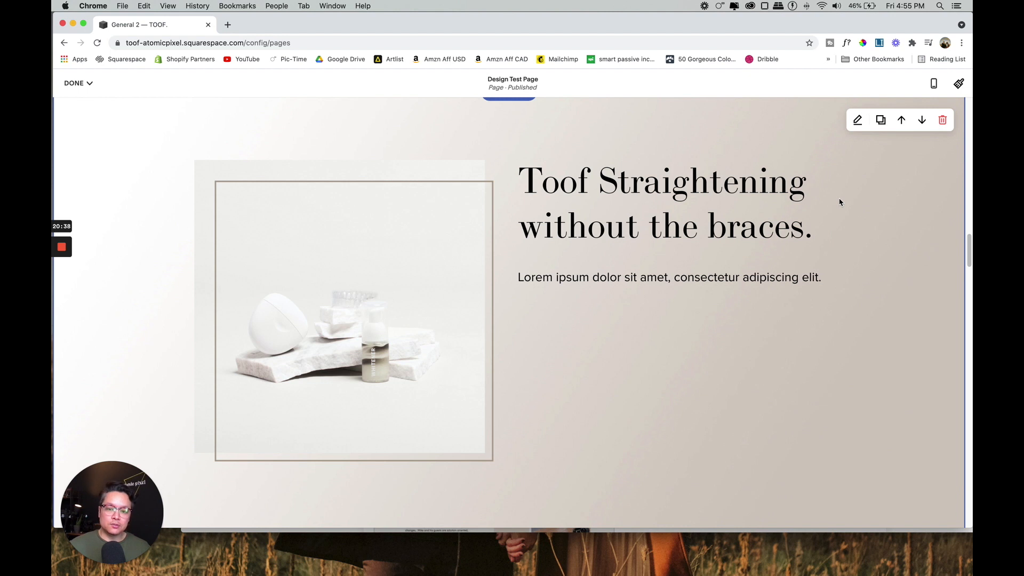
pyautogui.scroll(-1, 840, 202)
pyautogui.scroll(2, 840, 202)
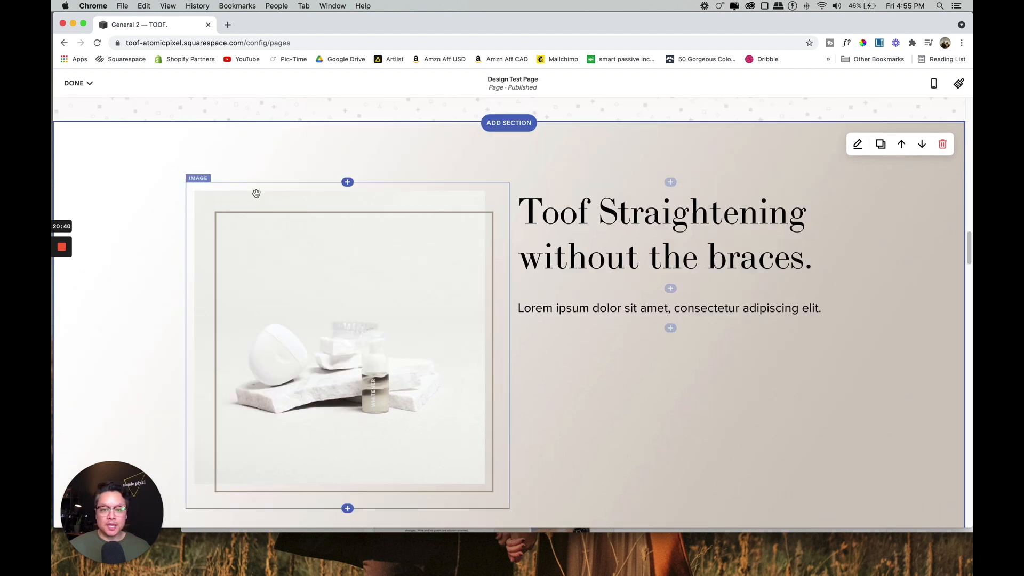
pyautogui.scroll(-1, 559, 377)
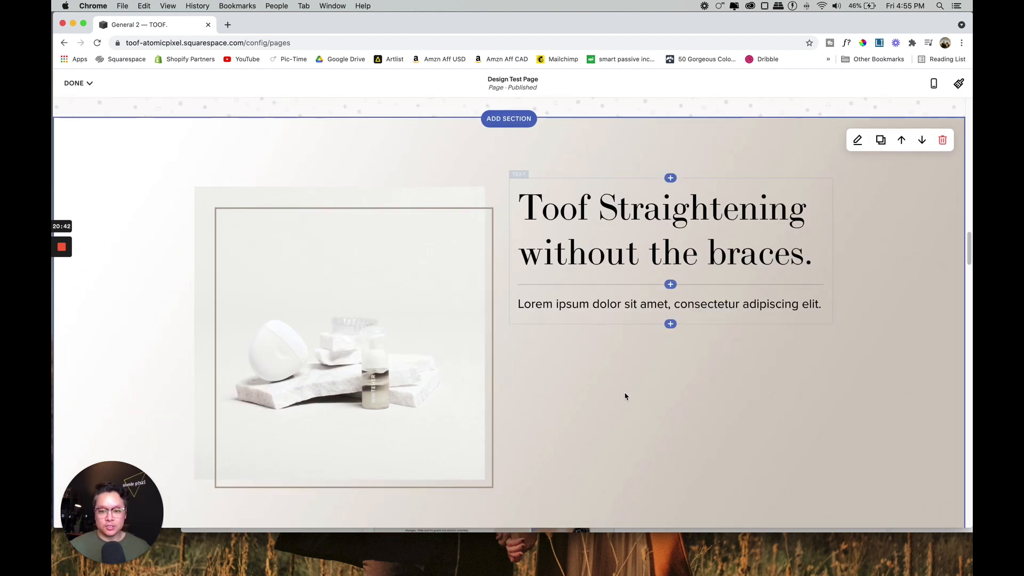
pyautogui.scroll(-3, 632, 393)
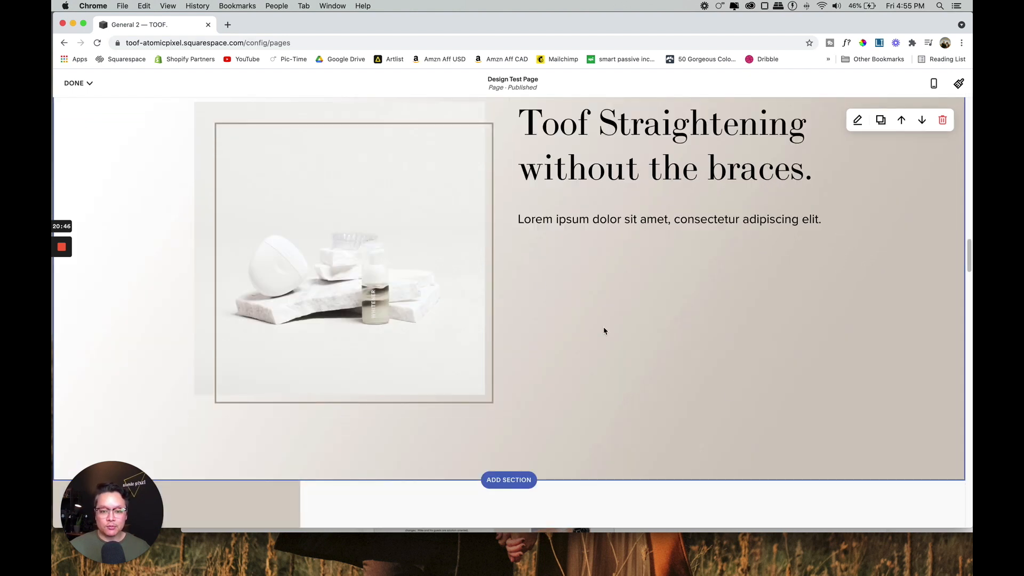
# Review the Toof Straightening section with the beige background block and the PNG vs JPG photos comparison.
pyautogui.scroll(-10, 605, 330)
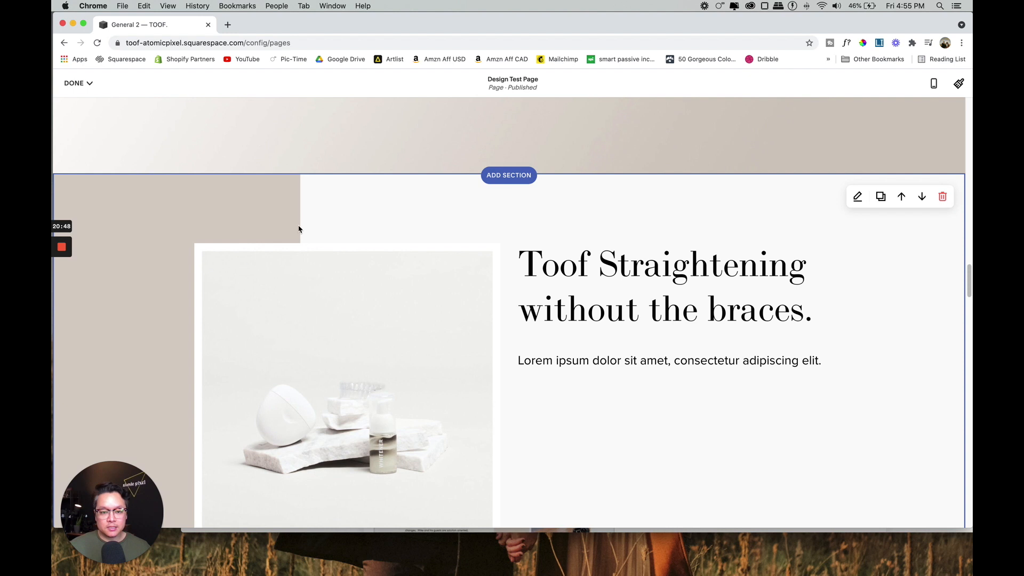
pyautogui.scroll(-20, 635, 270)
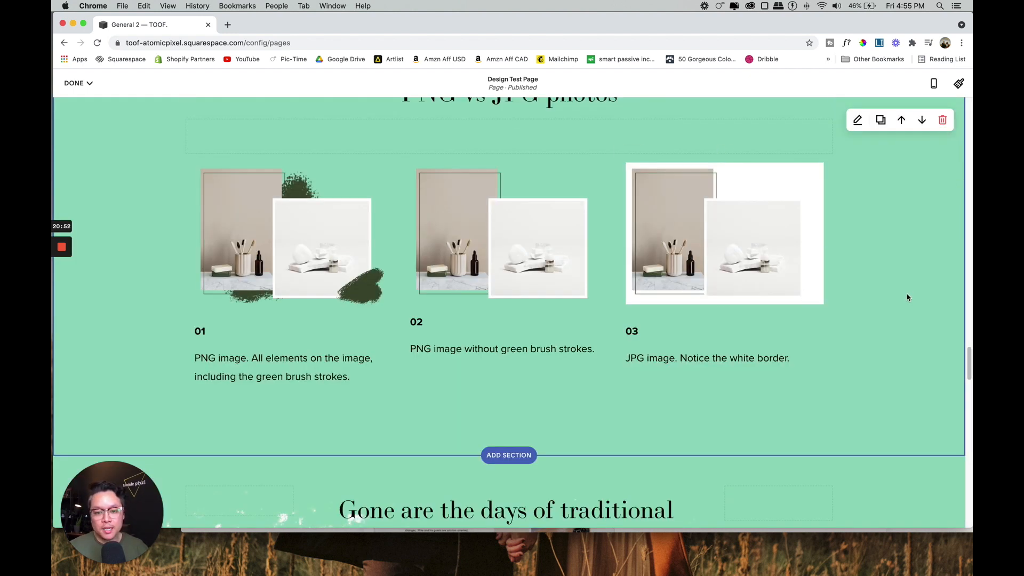
pyautogui.scroll(-12, 647, 330)
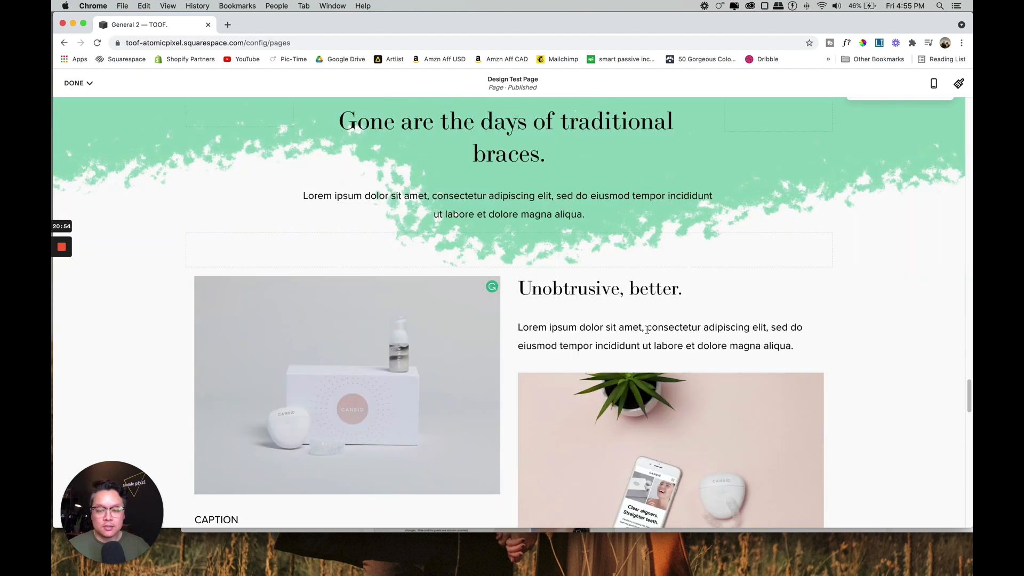
# Examine the green brush-edged background behind Gone are the days of traditional braces and its transition from the section above.
pyautogui.scroll(-11, 647, 330)
pyautogui.scroll(13, 648, 334)
pyautogui.scroll(-12, 649, 335)
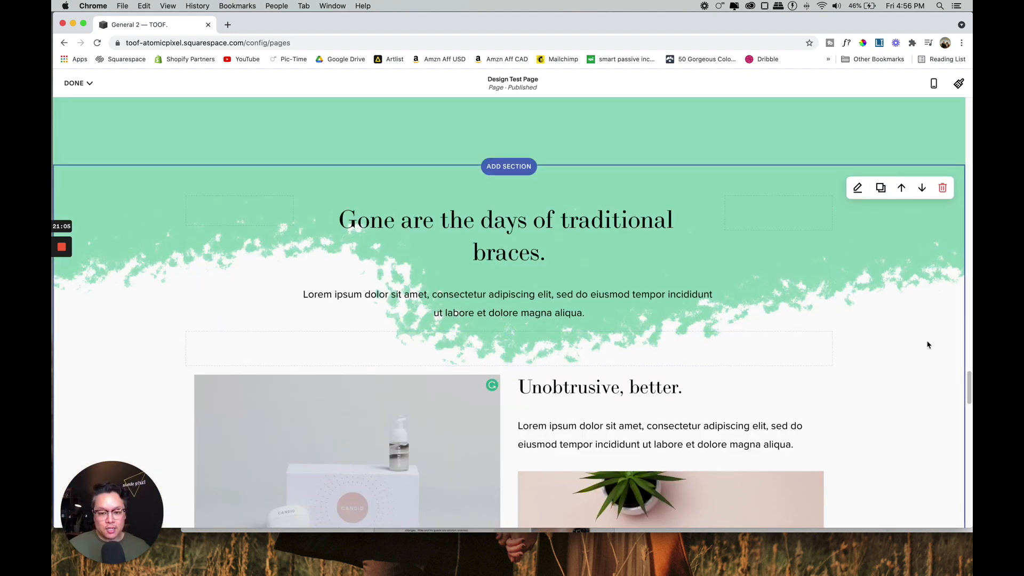
pyautogui.scroll(-1, 927, 345)
pyautogui.scroll(-5, 927, 345)
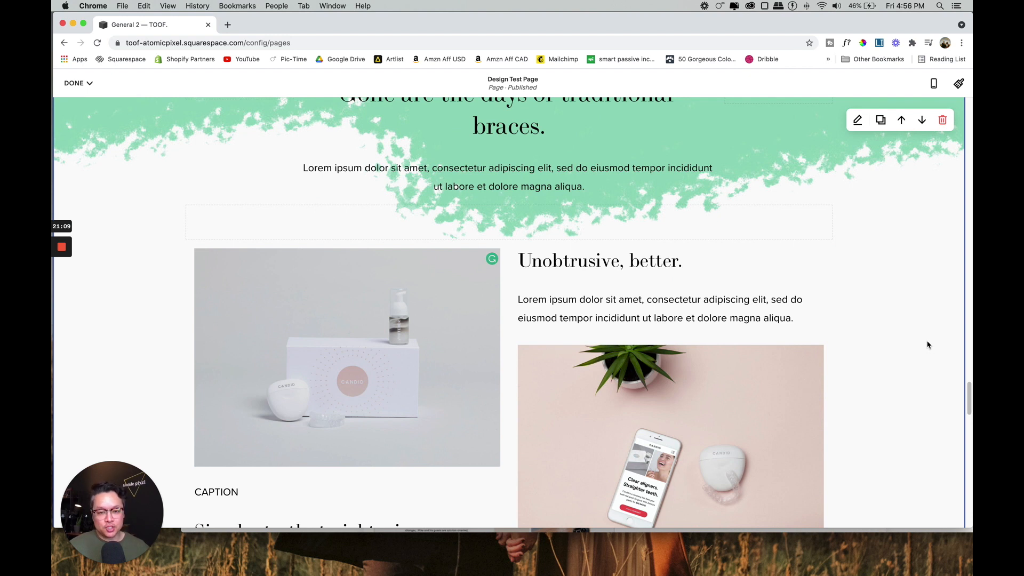
pyautogui.scroll(7, 928, 345)
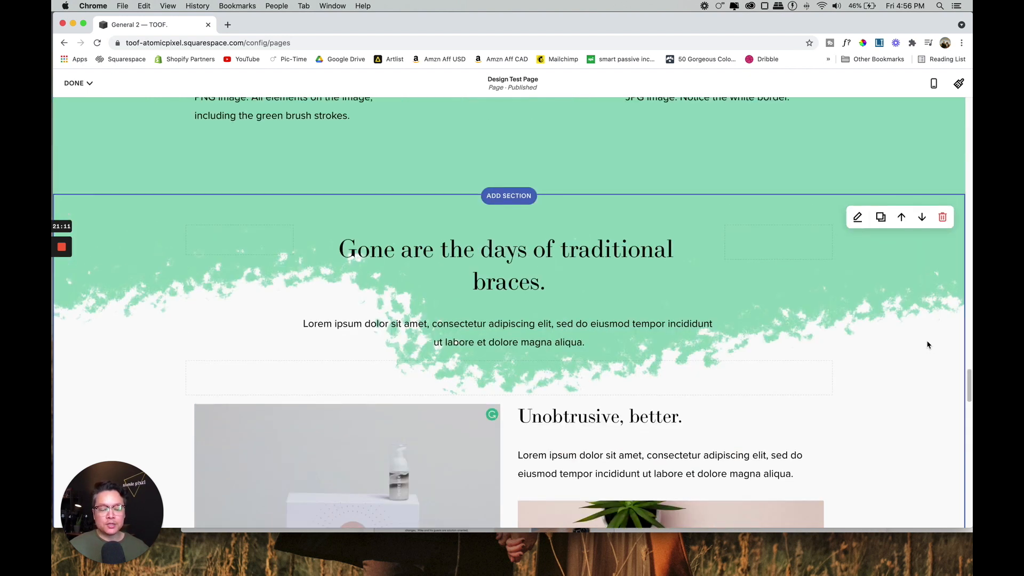
pyautogui.scroll(-1, 909, 343)
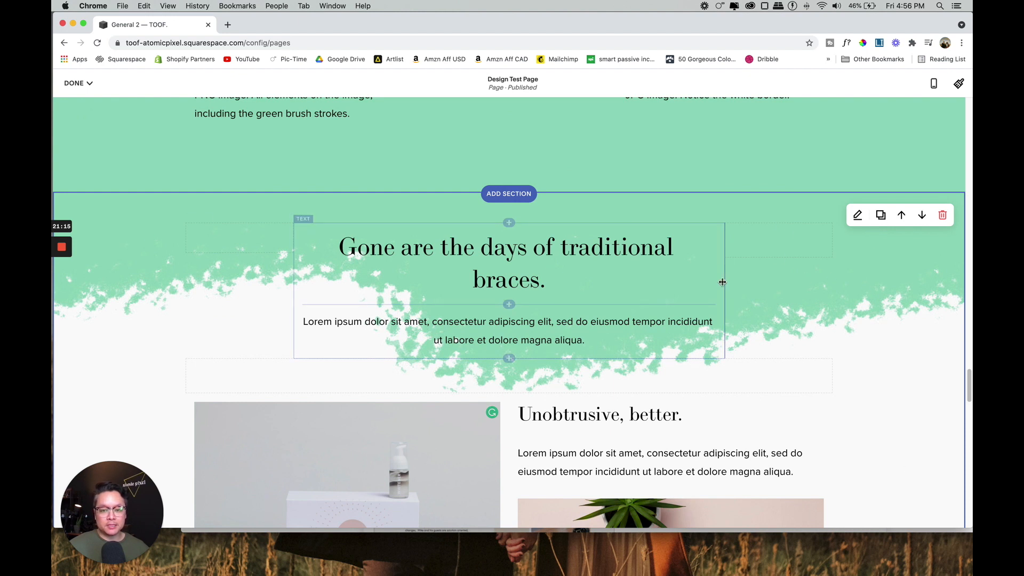
pyautogui.scroll(8, 786, 297)
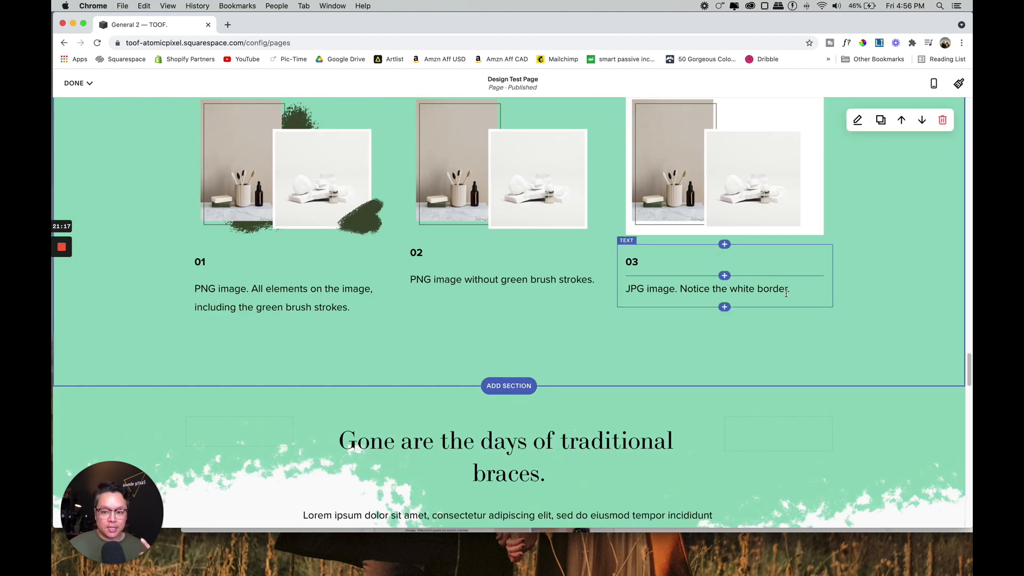
# View the toothbrush background image section with its black brush edge running into the coloured background section.
pyautogui.scroll(-15, 786, 293)
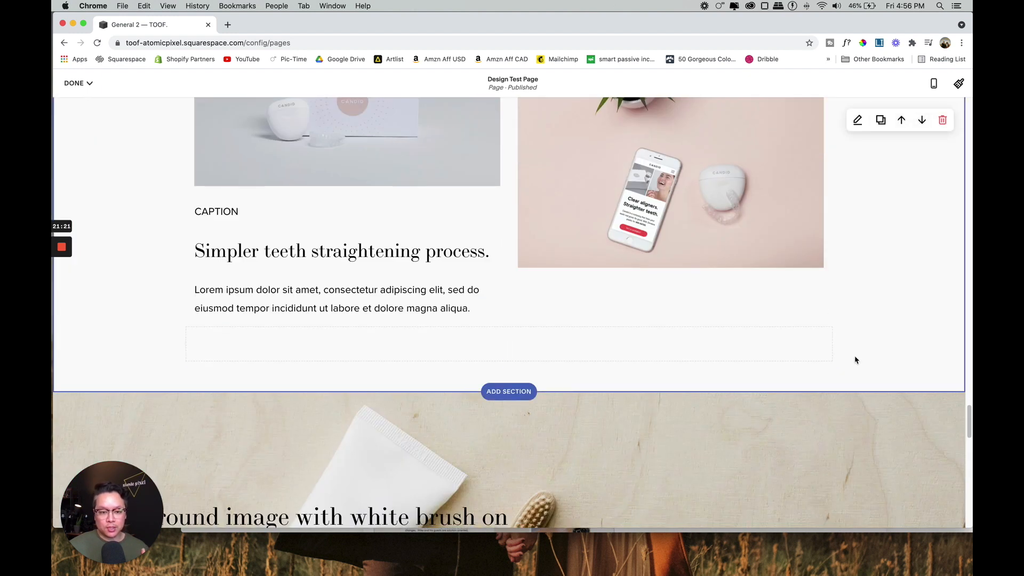
pyautogui.scroll(-10, 855, 360)
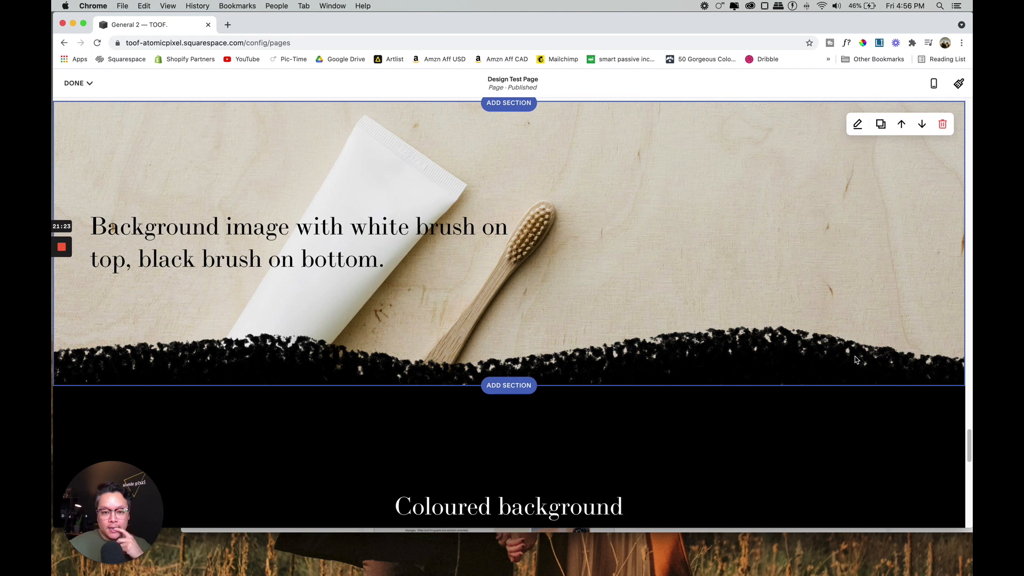
pyautogui.scroll(20, 854, 360)
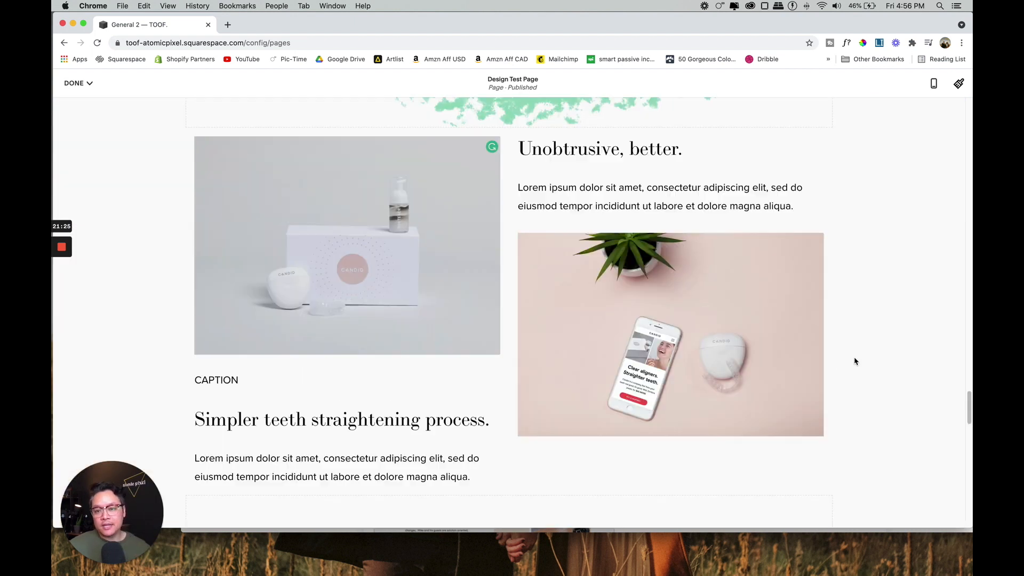
# Go back up the page to compare the beige block, gradient and dotted-pattern backgrounds of the Toof Straightening sections.
pyautogui.scroll(10, 457, 290)
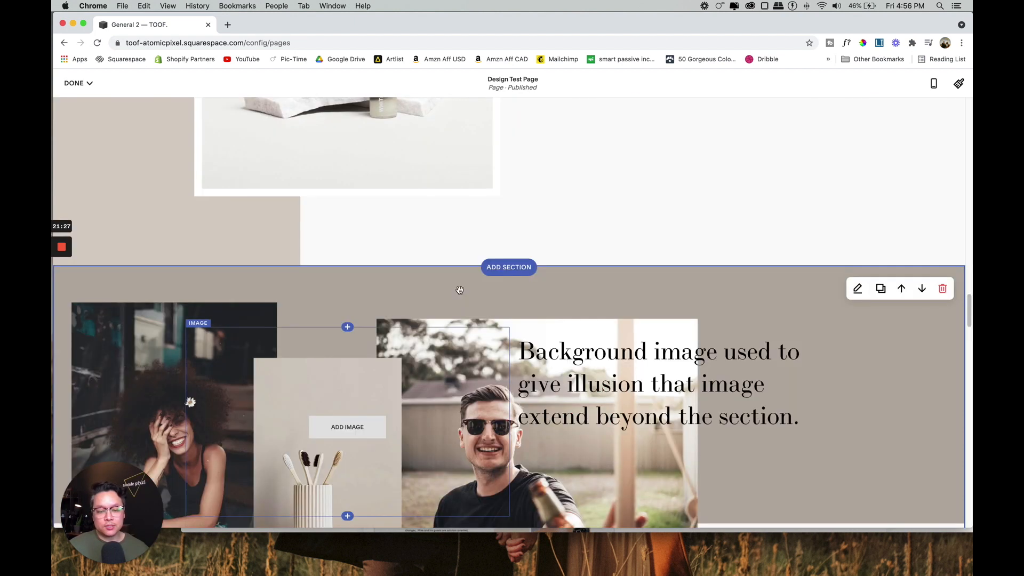
pyautogui.scroll(3, 460, 290)
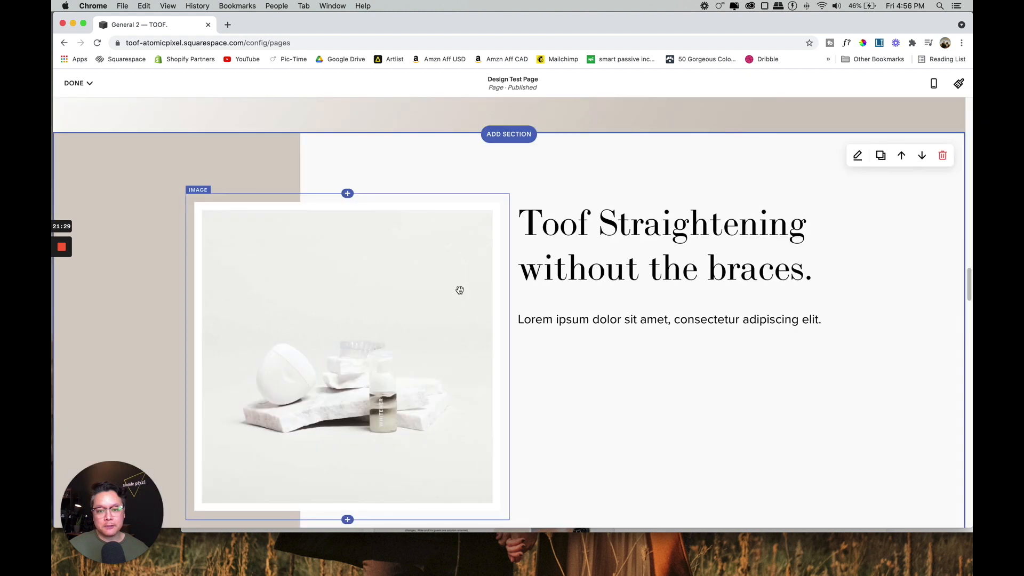
pyautogui.scroll(2, 853, 389)
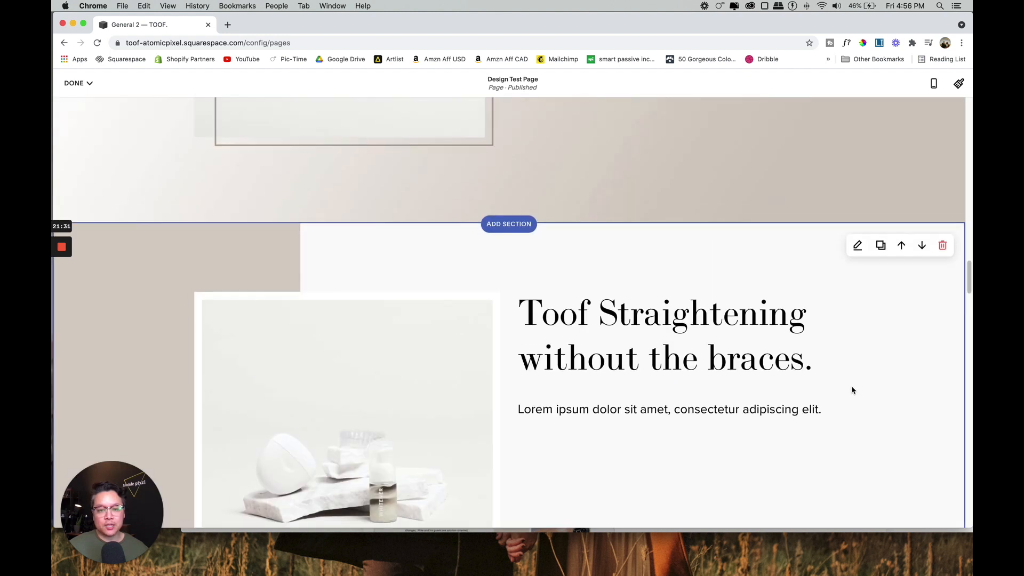
pyautogui.scroll(10, 853, 390)
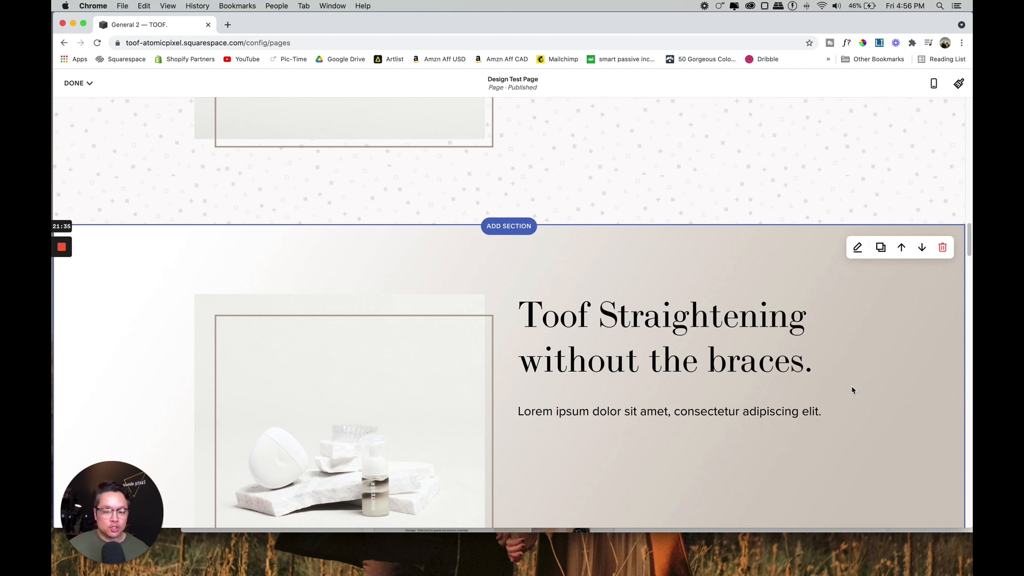
pyautogui.scroll(3, 852, 390)
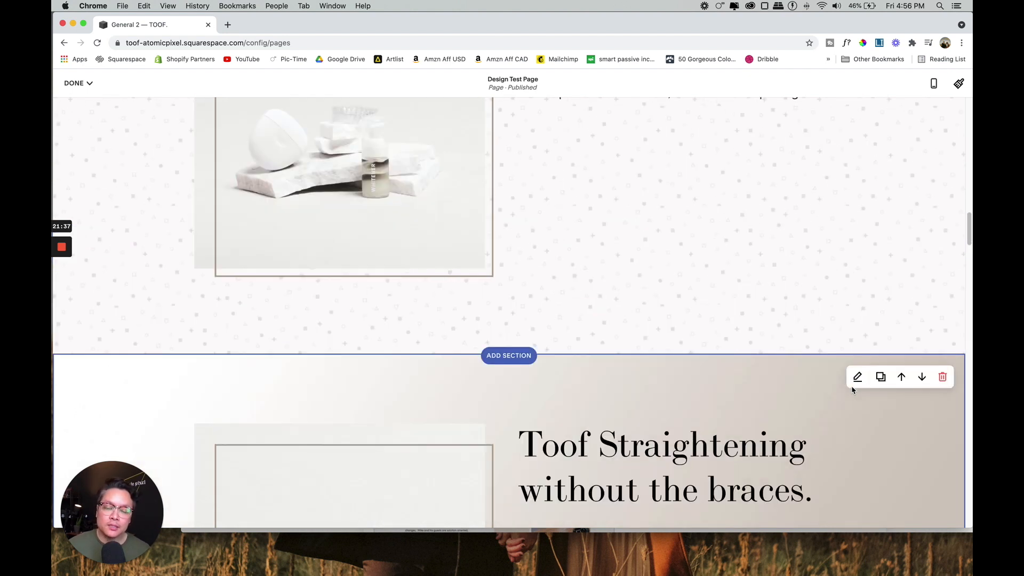
pyautogui.scroll(4, 853, 390)
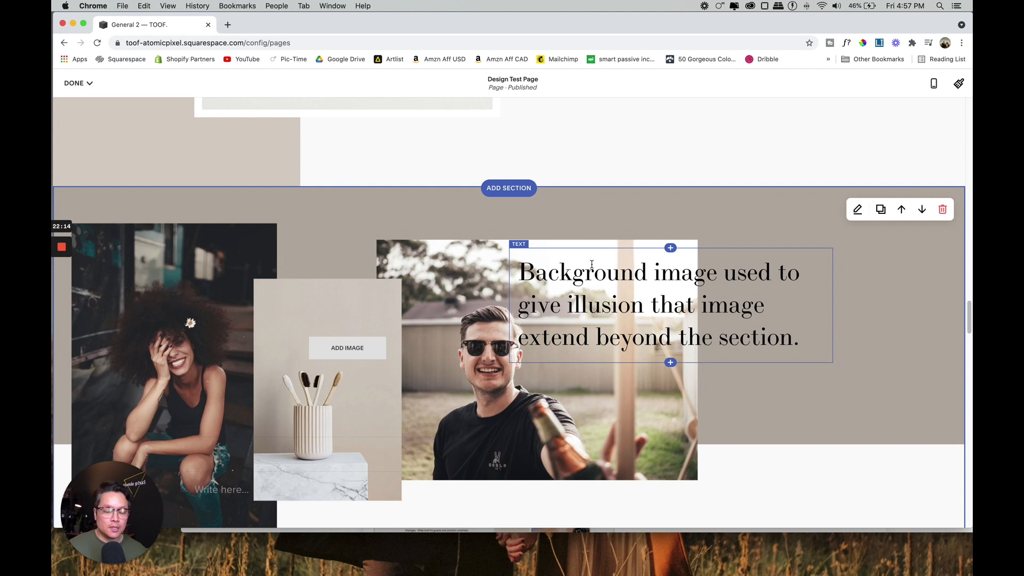
# Examine the section whose background photos seem to extend beyond it, continuing down to the PNG vs JPG photos.
pyautogui.scroll(-6, 591, 263)
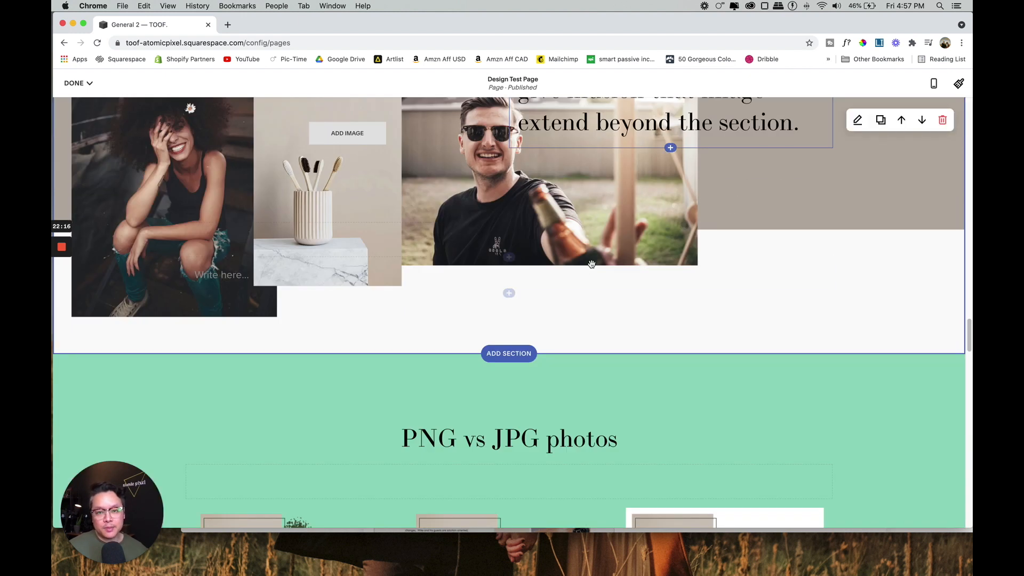
pyautogui.scroll(-9, 591, 264)
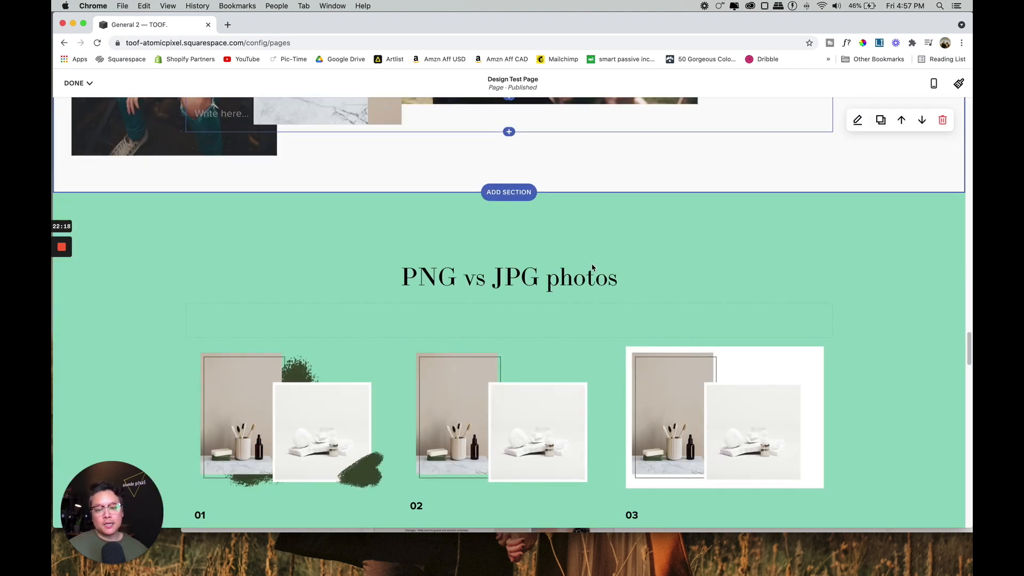